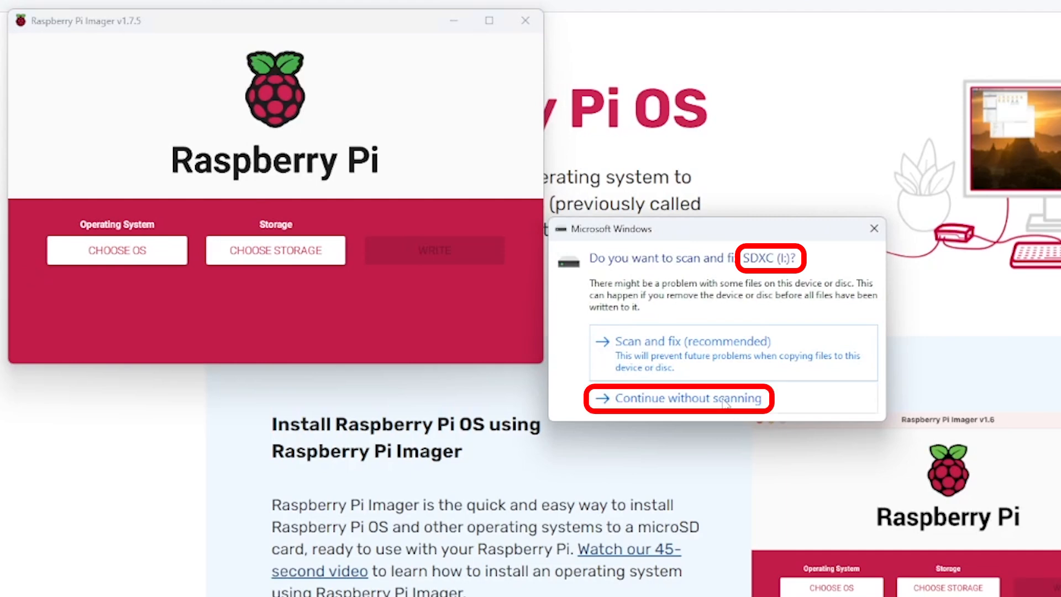
Skip the drive scan and erase the 127.9 GB SDXC card to FAT32 with Raspberry Pi Imager.
left_click(724, 400)
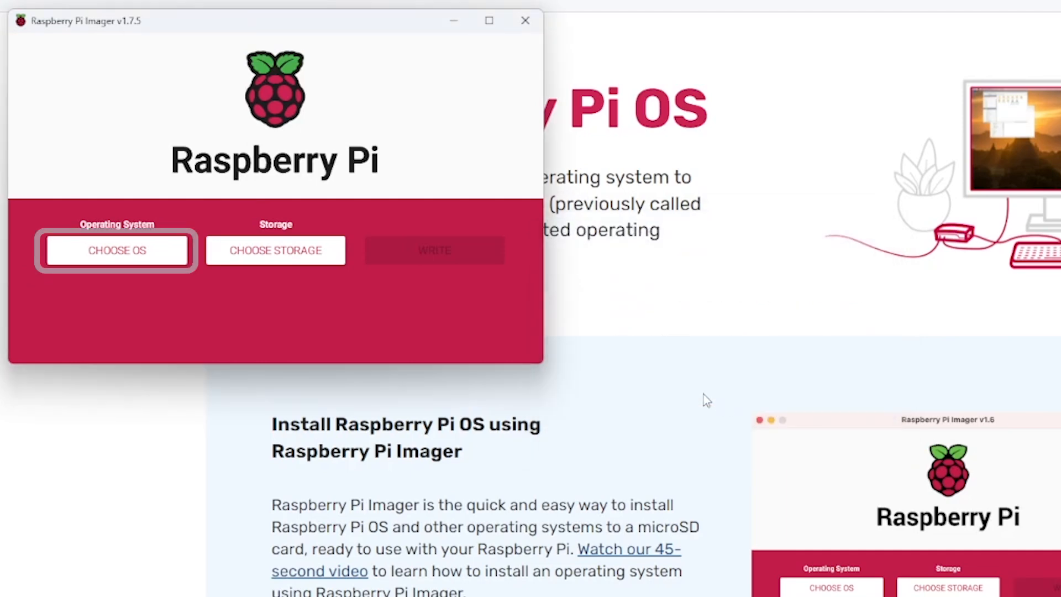
left_click(139, 251)
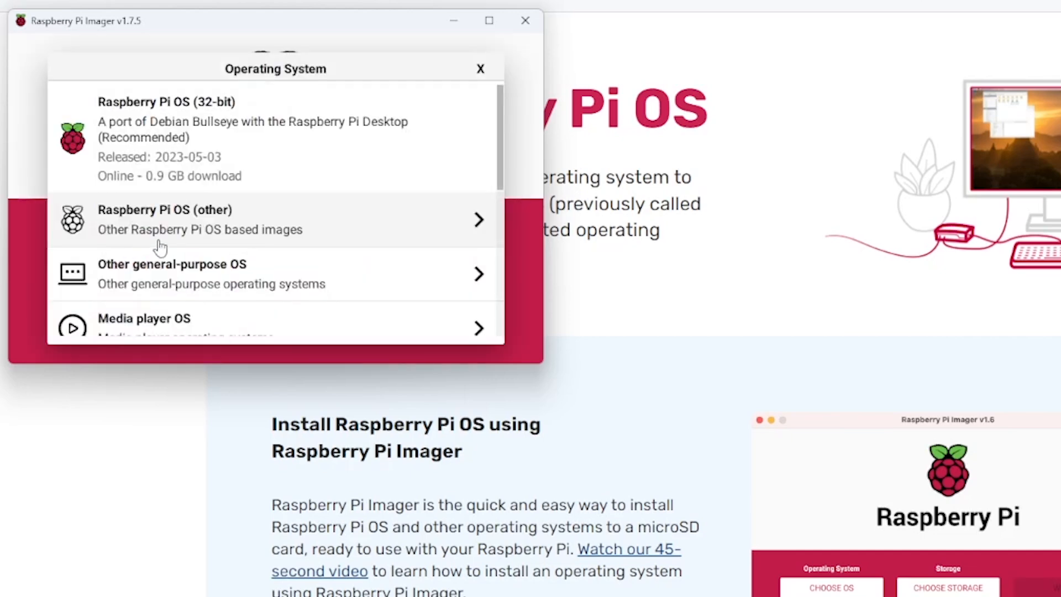
scroll(160, 244, "down", 5)
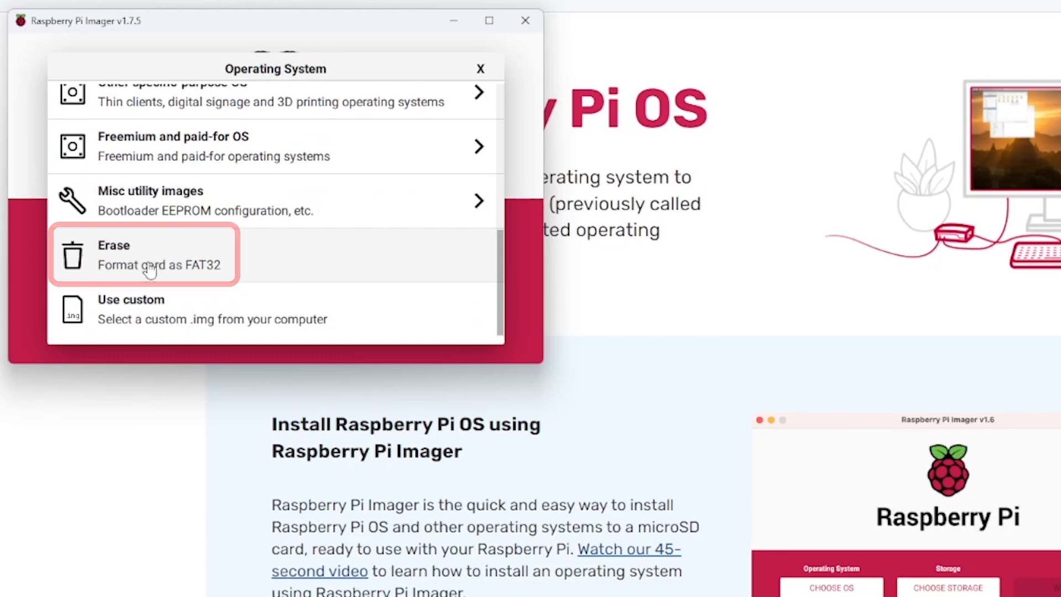
left_click(150, 270)
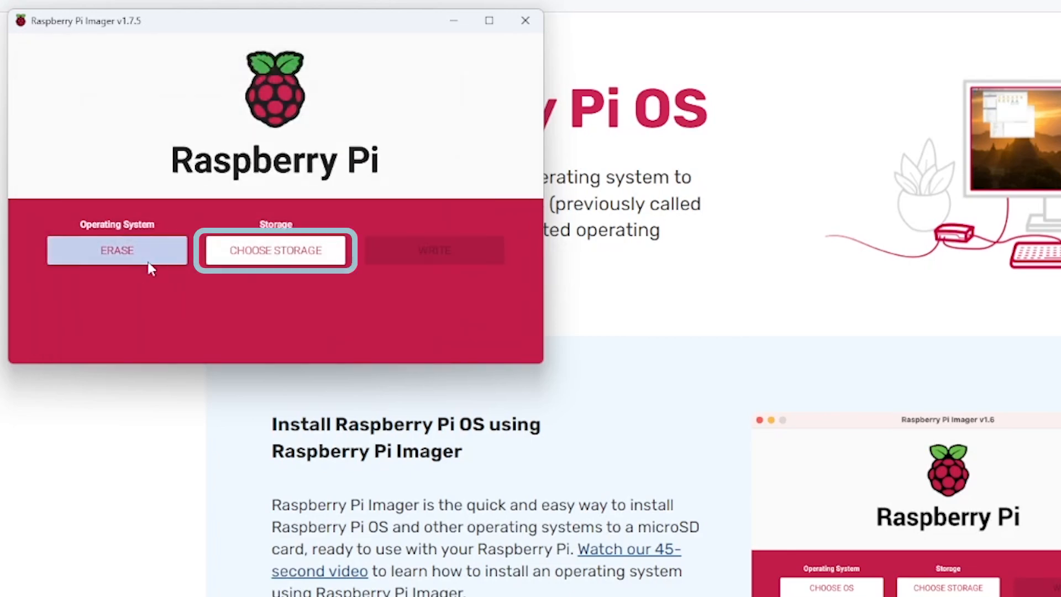
left_click(256, 250)
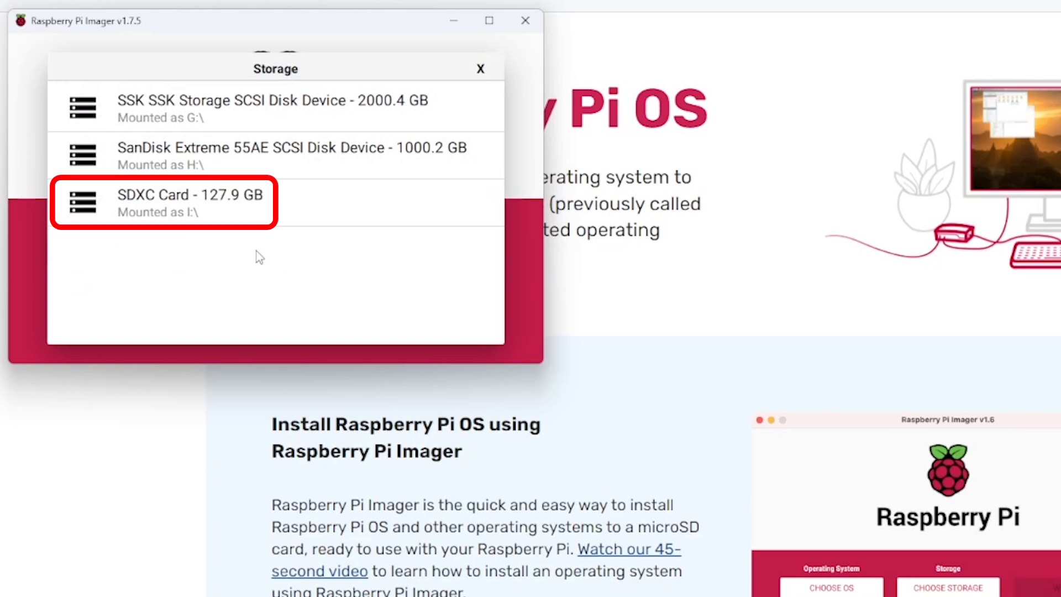
left_click(241, 214)
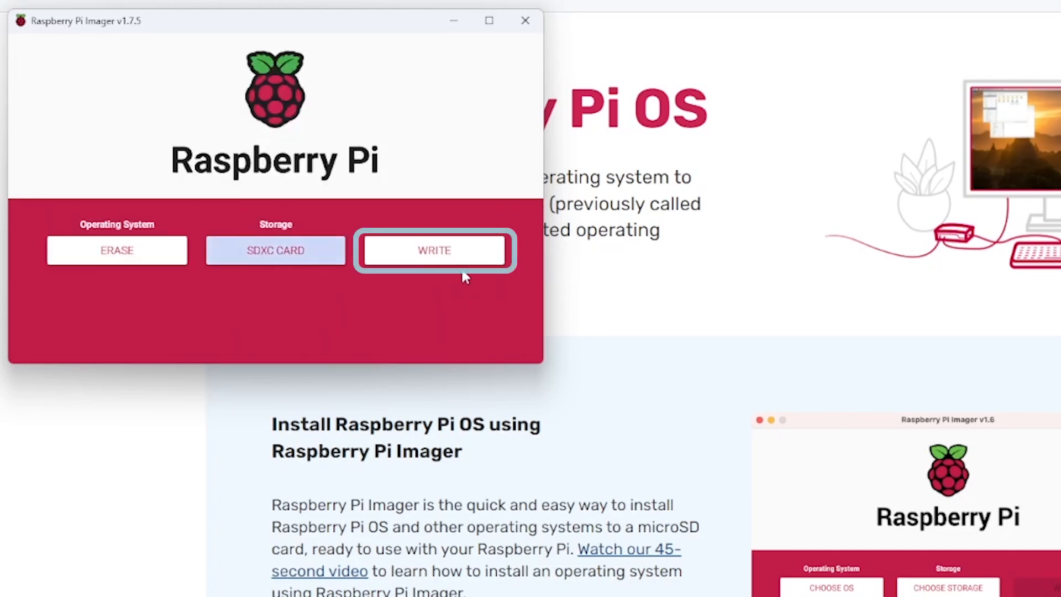
left_click(485, 259)
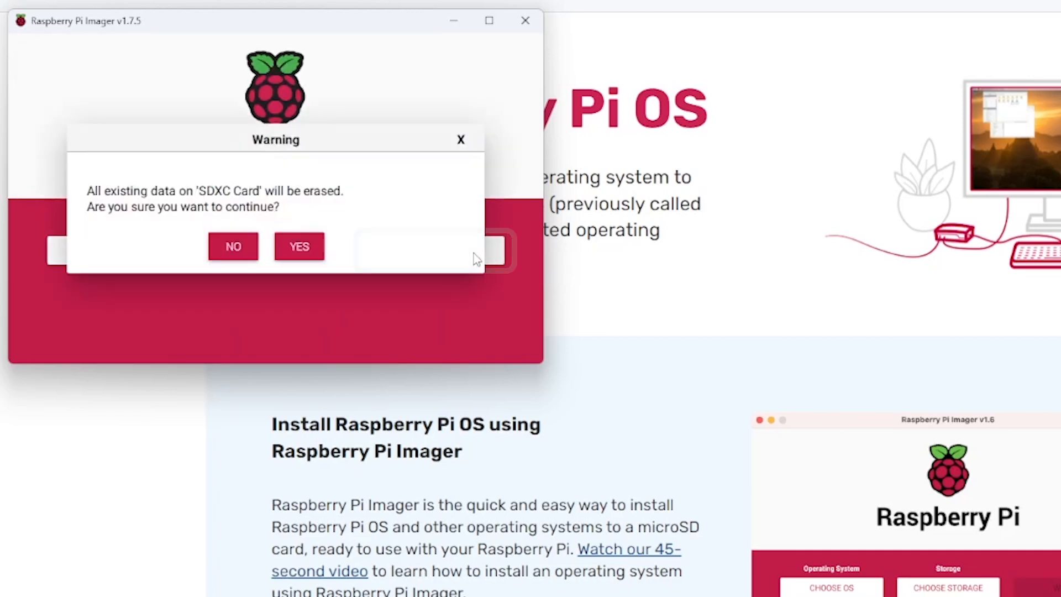
left_click(302, 248)
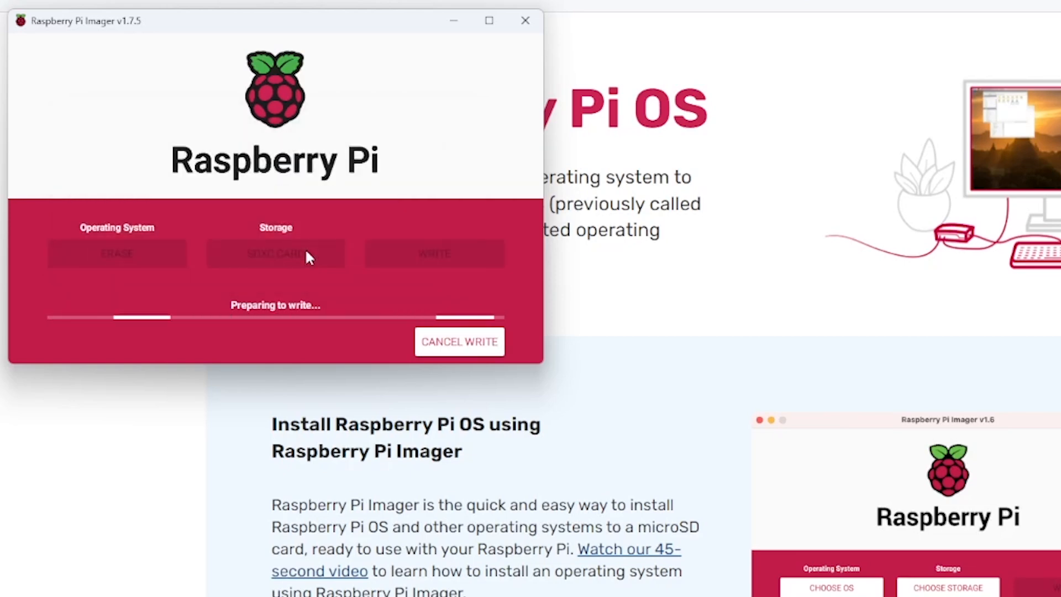
left_click(272, 255)
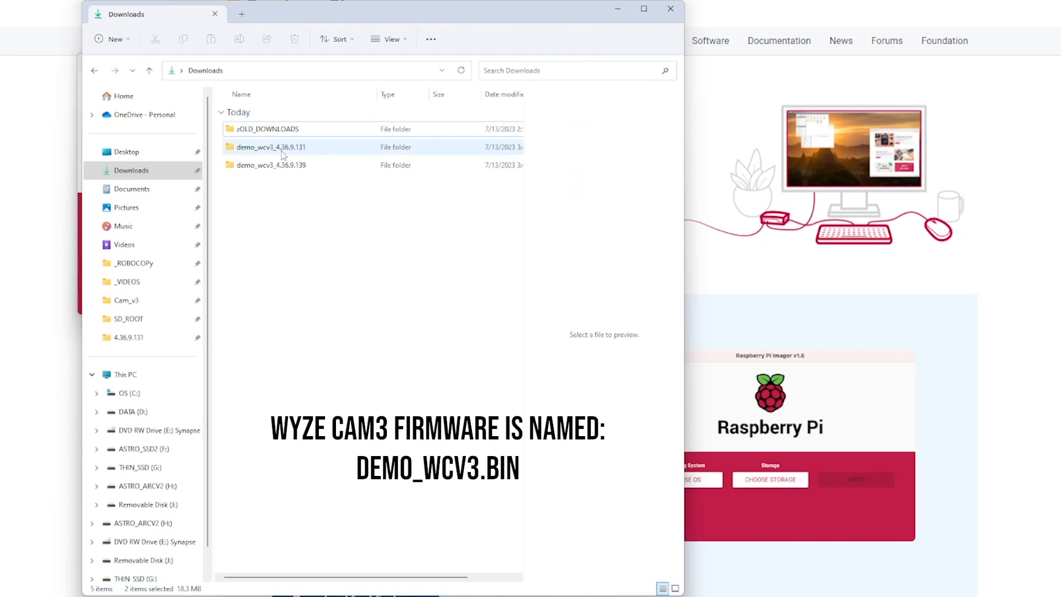
Copy demo_wcv3.bin from the demo_wcv3_4.36.9.131 folder onto Removable Disk (J:).
double_click(281, 148)
right_click(280, 131)
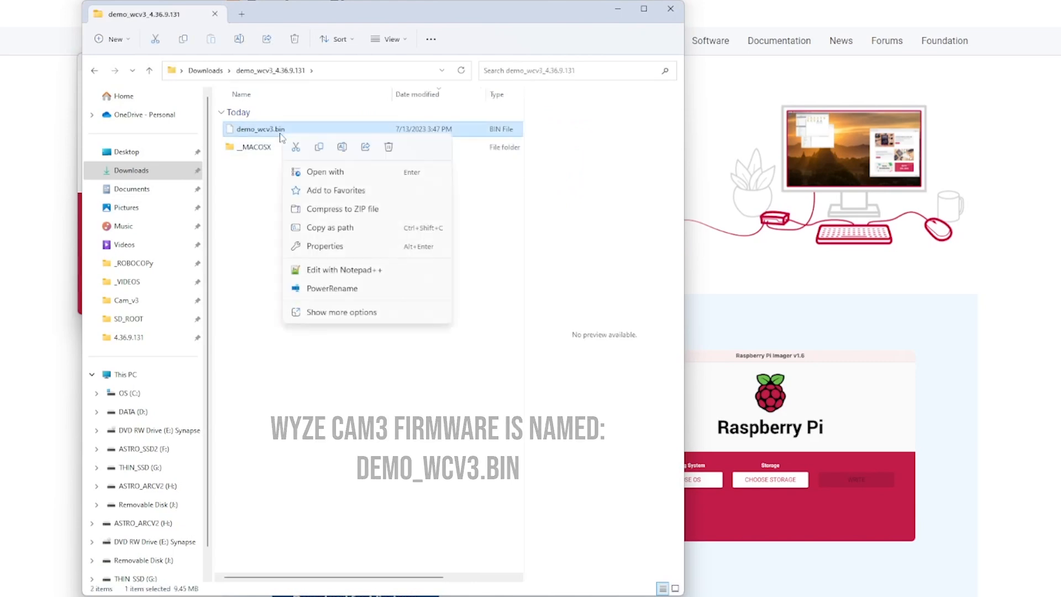
left_click(318, 147)
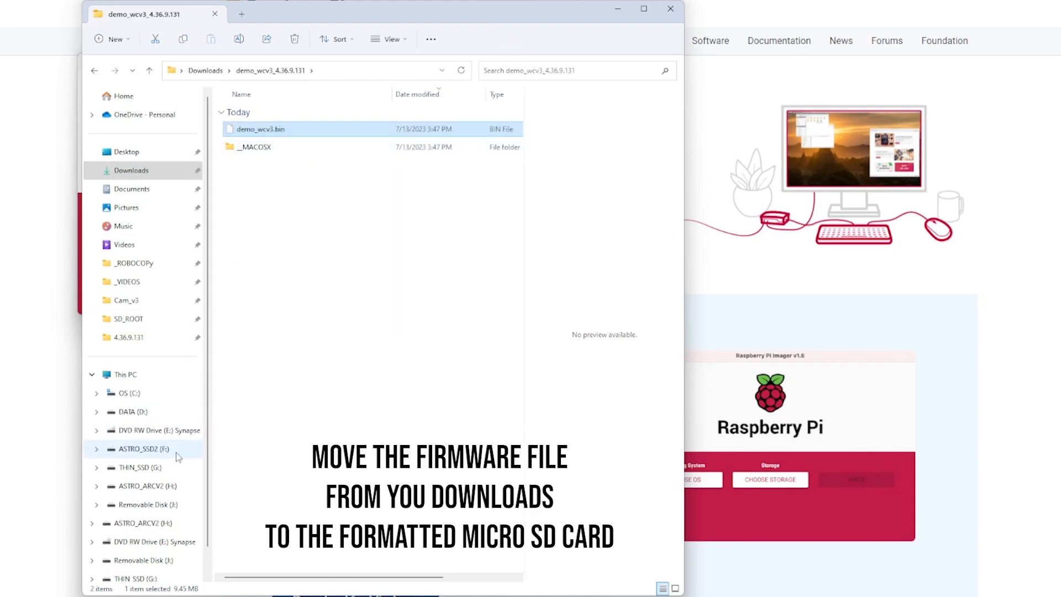
left_click(154, 563)
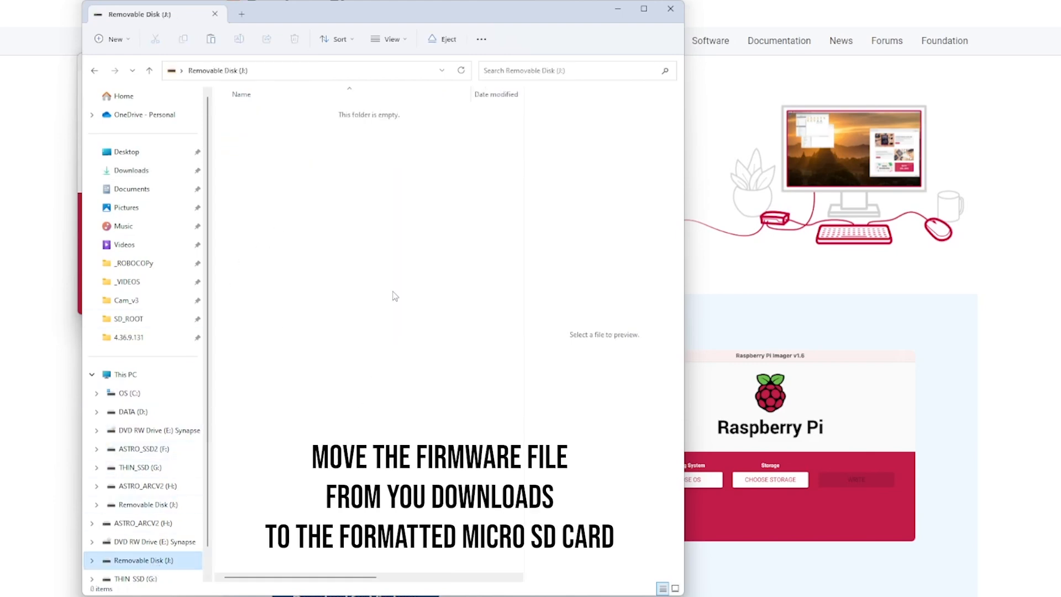
right_click(302, 199)
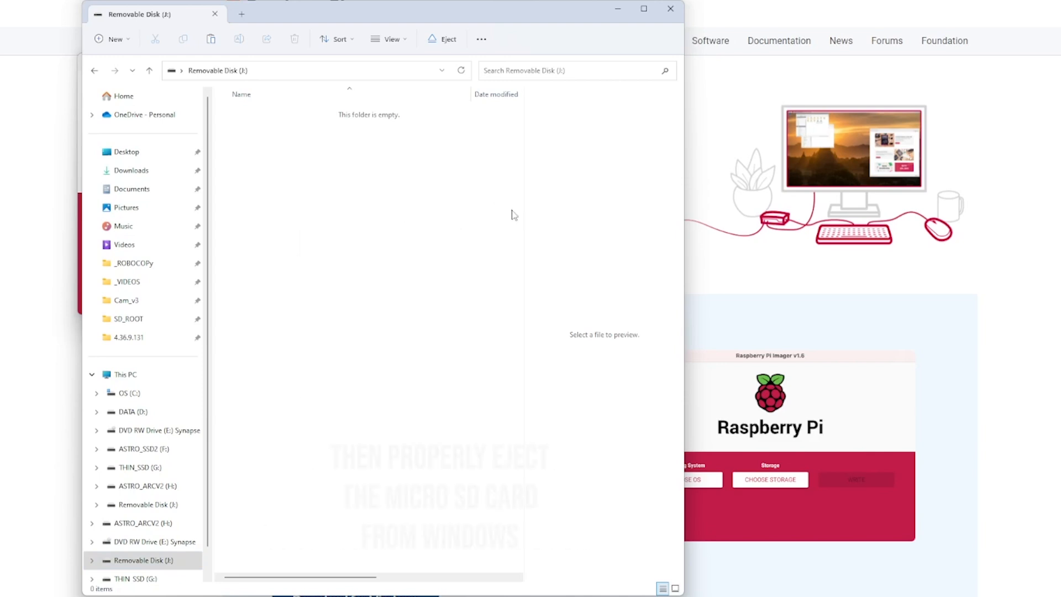
left_click(317, 213)
Return to Downloads and safely eject the SD card.
left_click(133, 171)
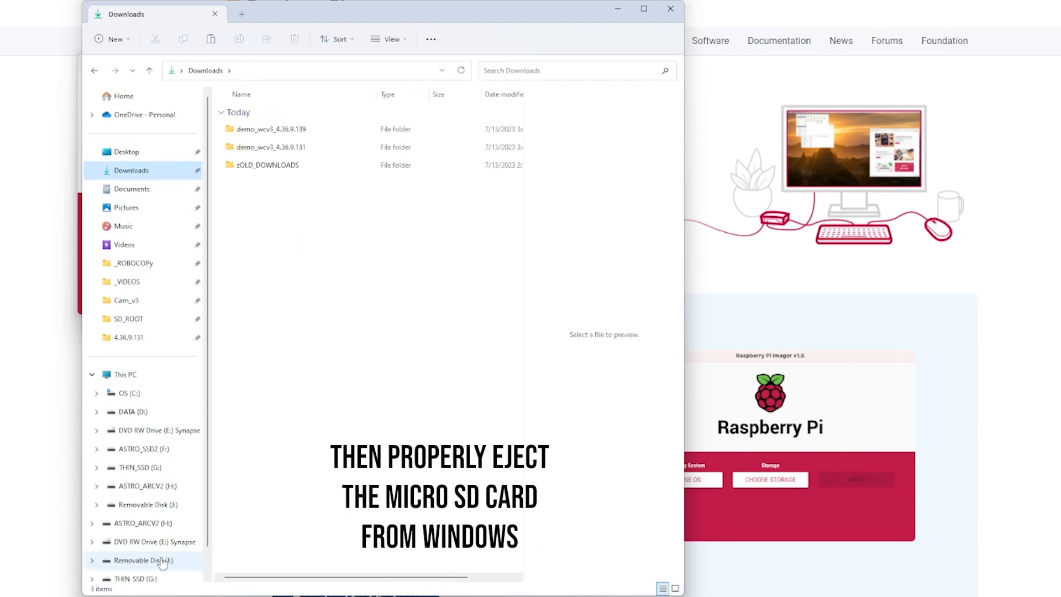
right_click(162, 563)
left_click(260, 467)
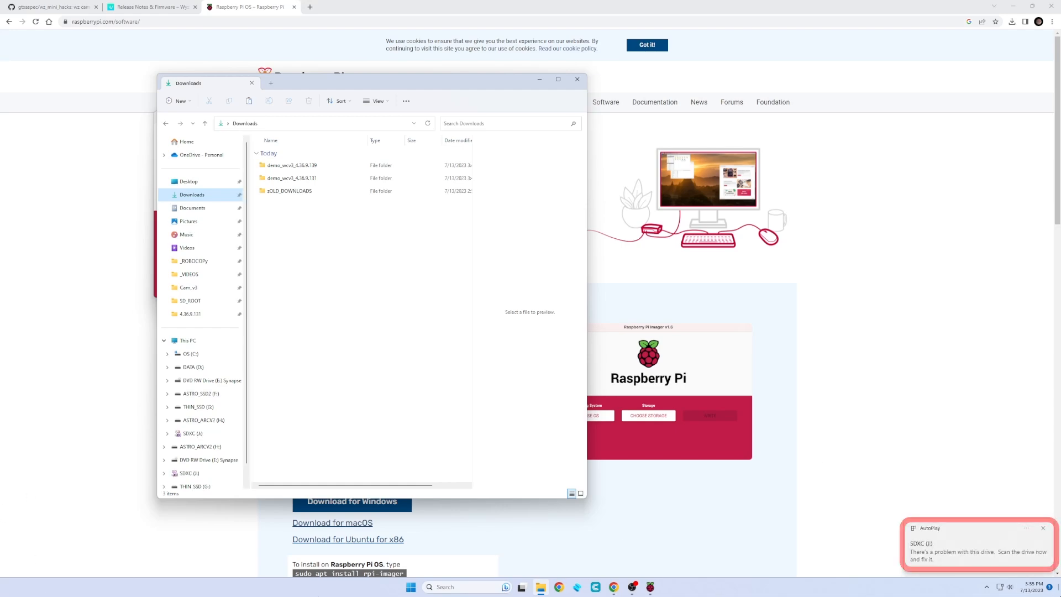
Skip the drive scan prompt and erase the SDXC card again with Raspberry Pi Imager.
left_click(964, 547)
left_click(543, 317)
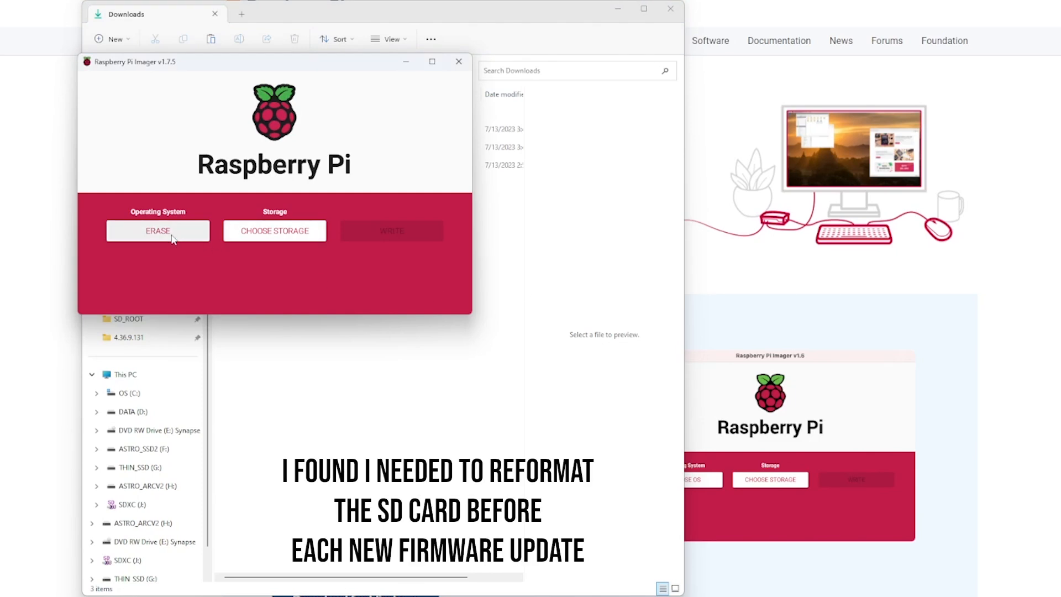
left_click(279, 239)
left_click(237, 193)
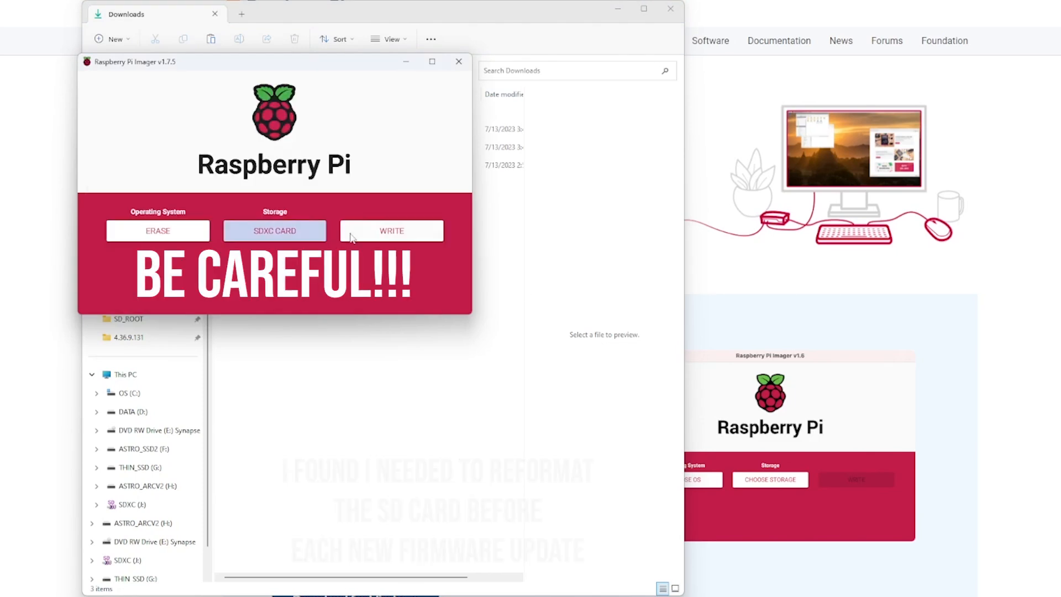
left_click(412, 231)
left_click(292, 227)
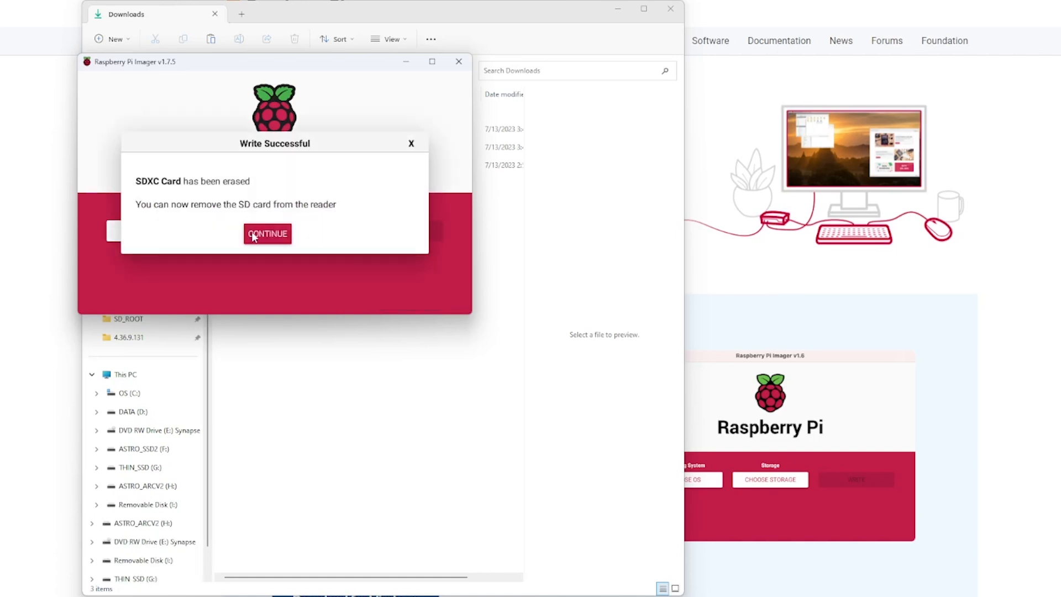
left_click(258, 237)
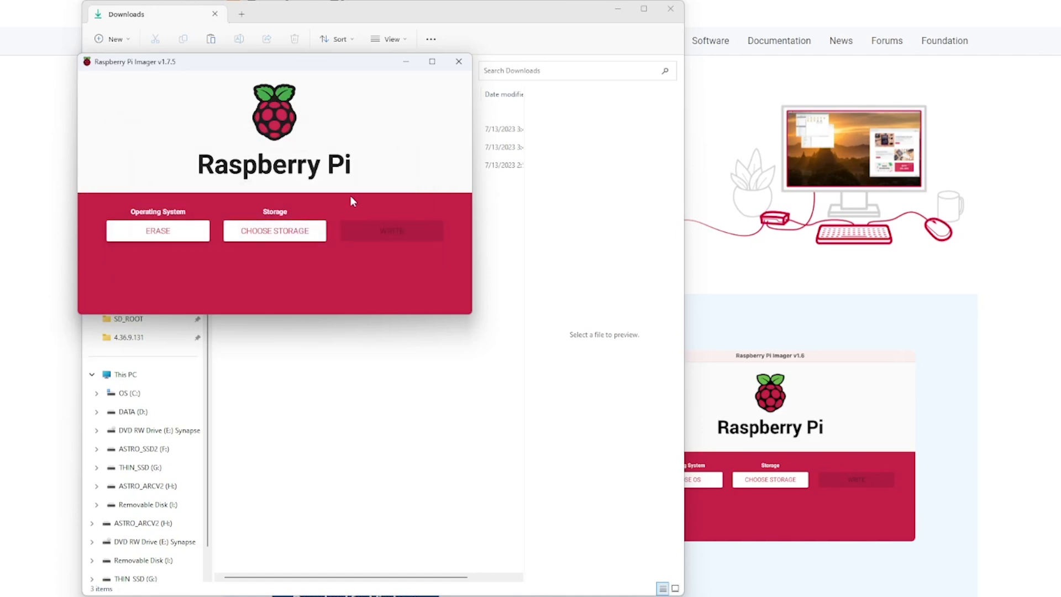
left_click(594, 216)
Copy demo_wcv3.bin from the demo_wcv3_4.36.9.139 folder onto Removable Disk (I:).
double_click(308, 161)
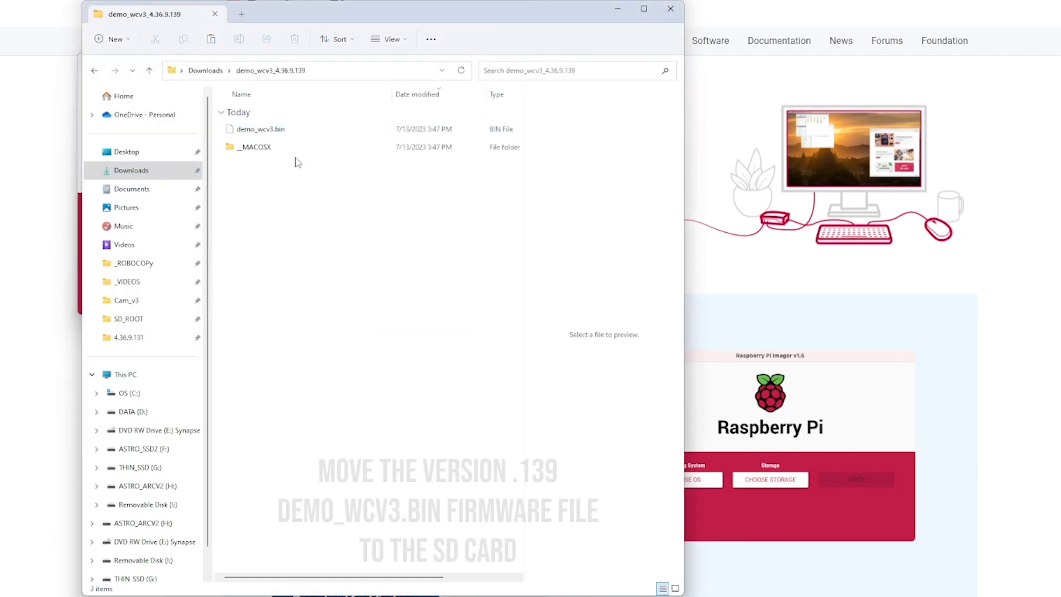
right_click(272, 131)
left_click(312, 145)
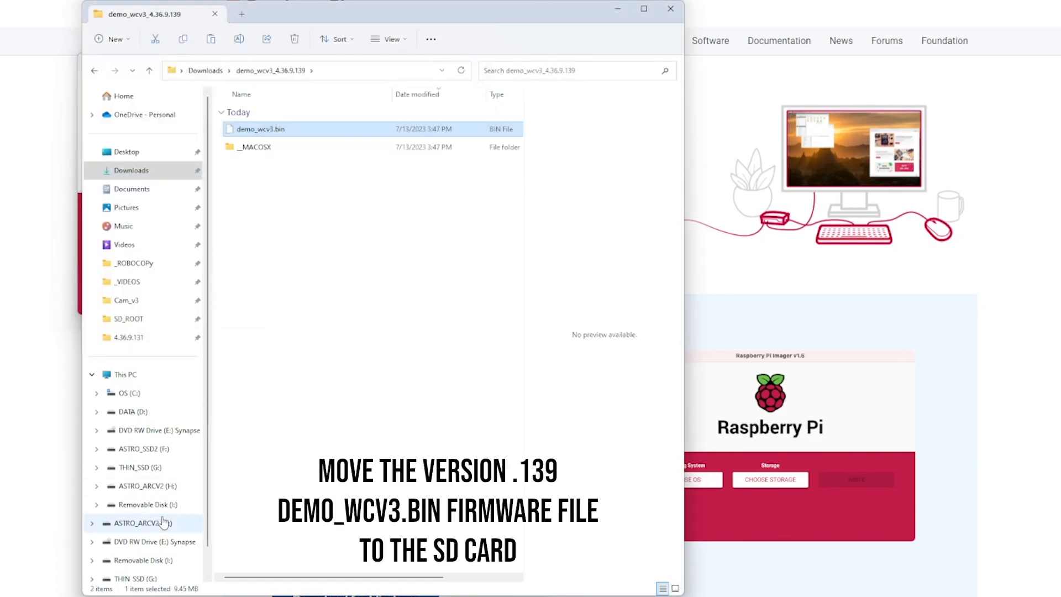
left_click(158, 559)
right_click(346, 200)
left_click(354, 211)
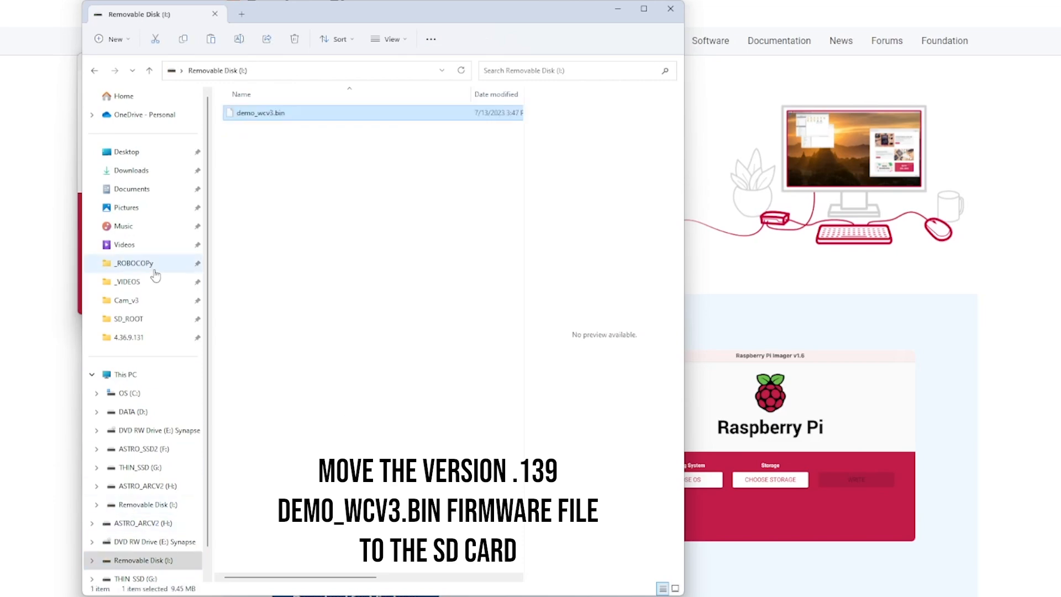
Return to Downloads and safely eject removable disk I:.
left_click(131, 170)
right_click(168, 561)
left_click(203, 466)
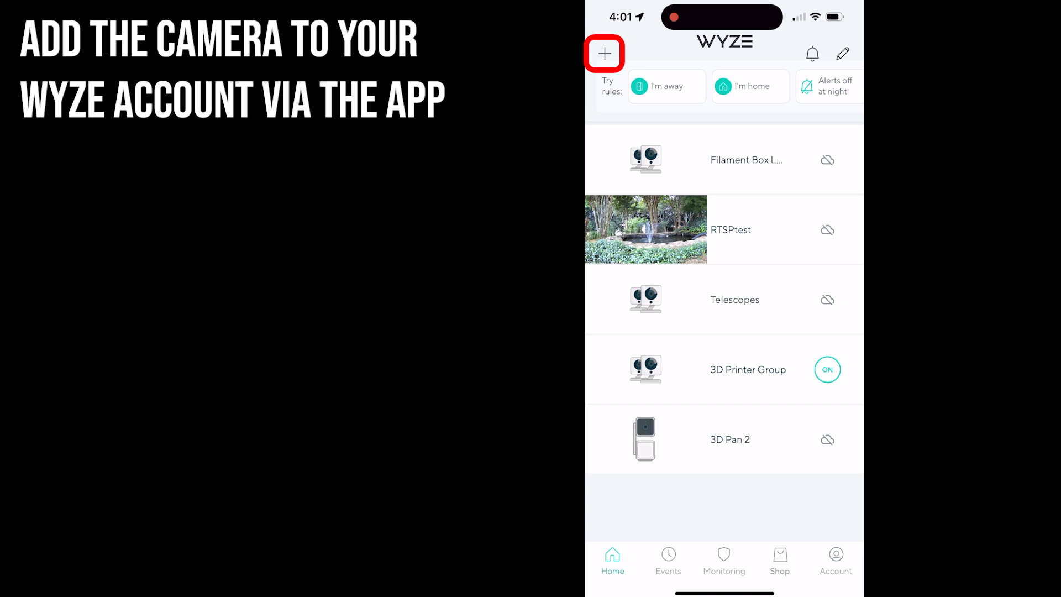
Start adding a Wyze Cam v3 and confirm the camera is ready to connect.
left_click(604, 53)
left_click(724, 369)
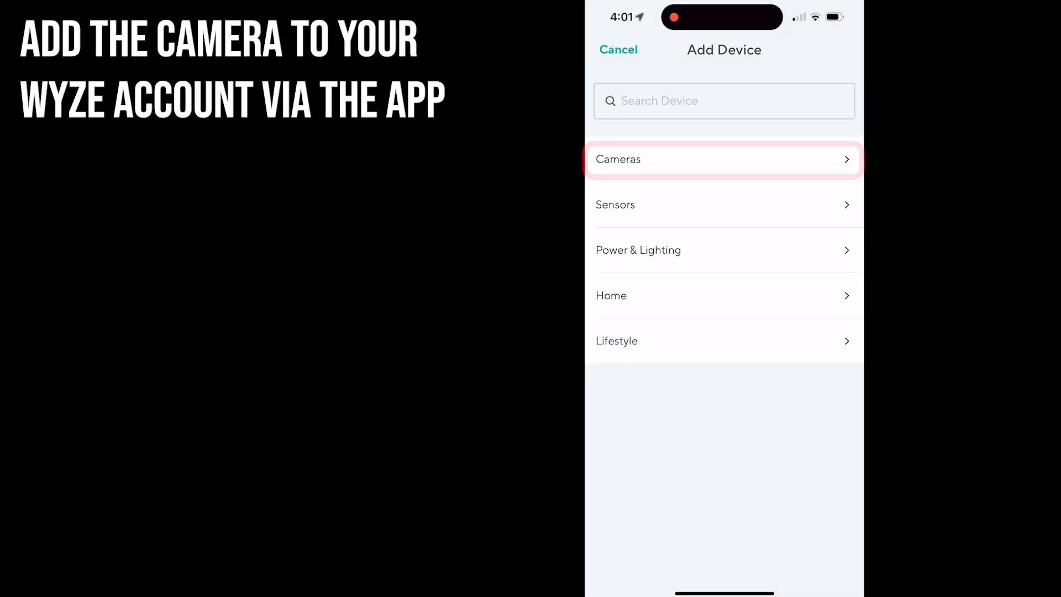
left_click(724, 159)
left_click(724, 126)
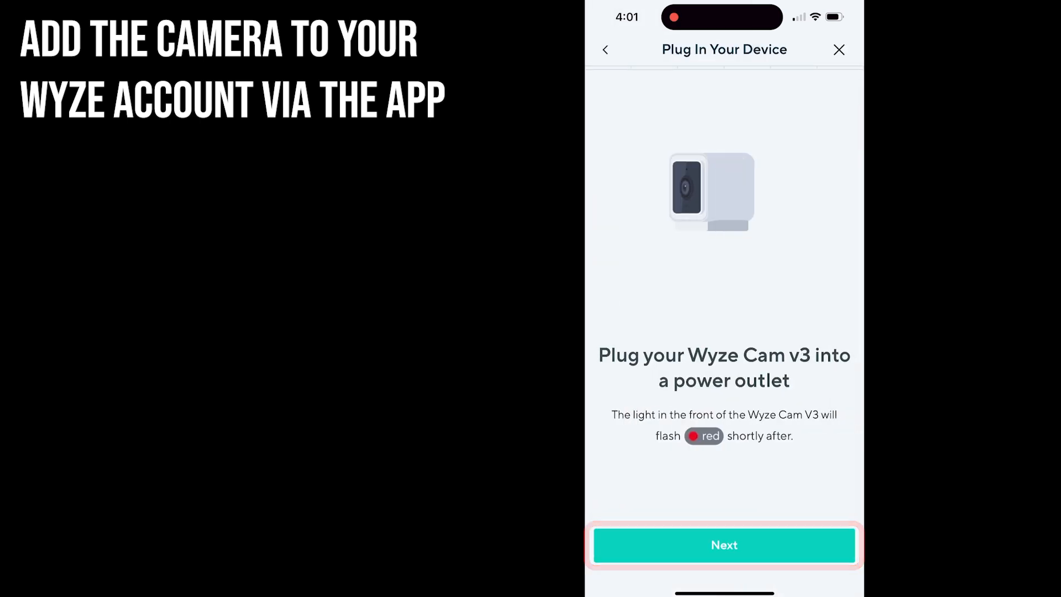
left_click(724, 545)
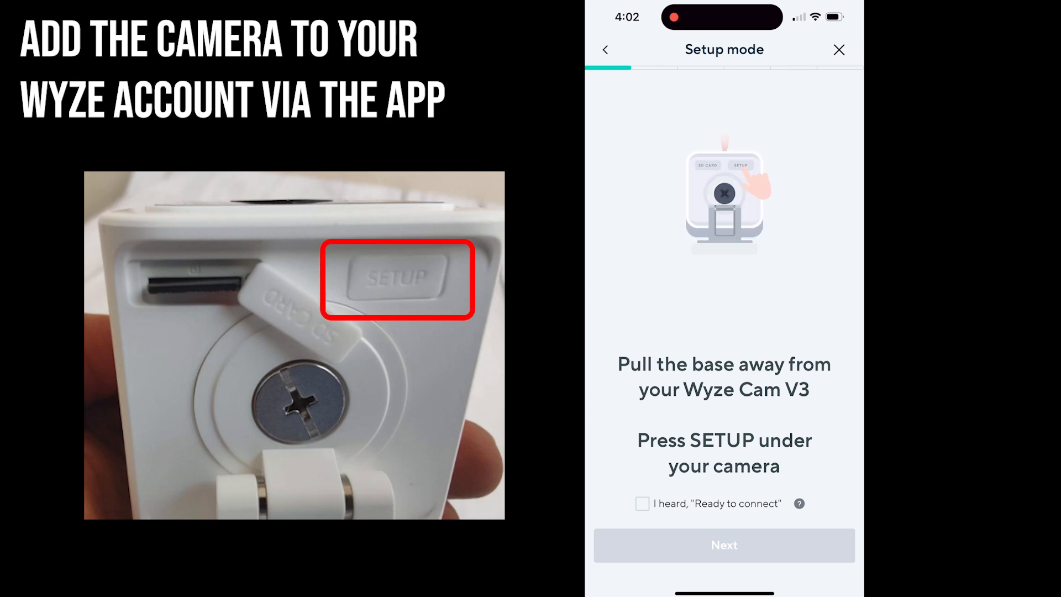
left_click(642, 503)
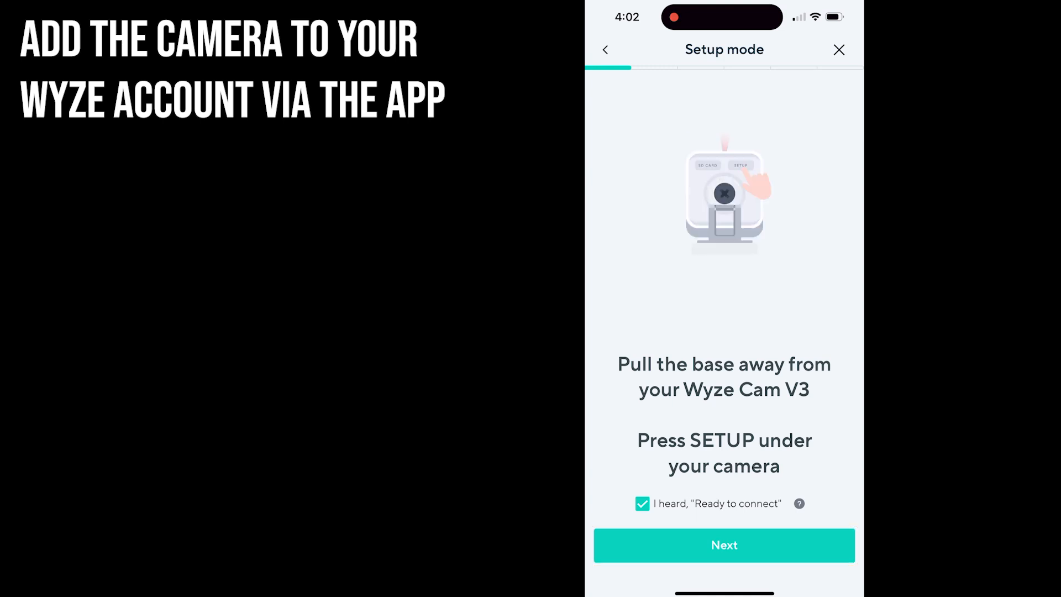
Continue through WiFi selection and confirm the camera scanned the QR code.
left_click(724, 546)
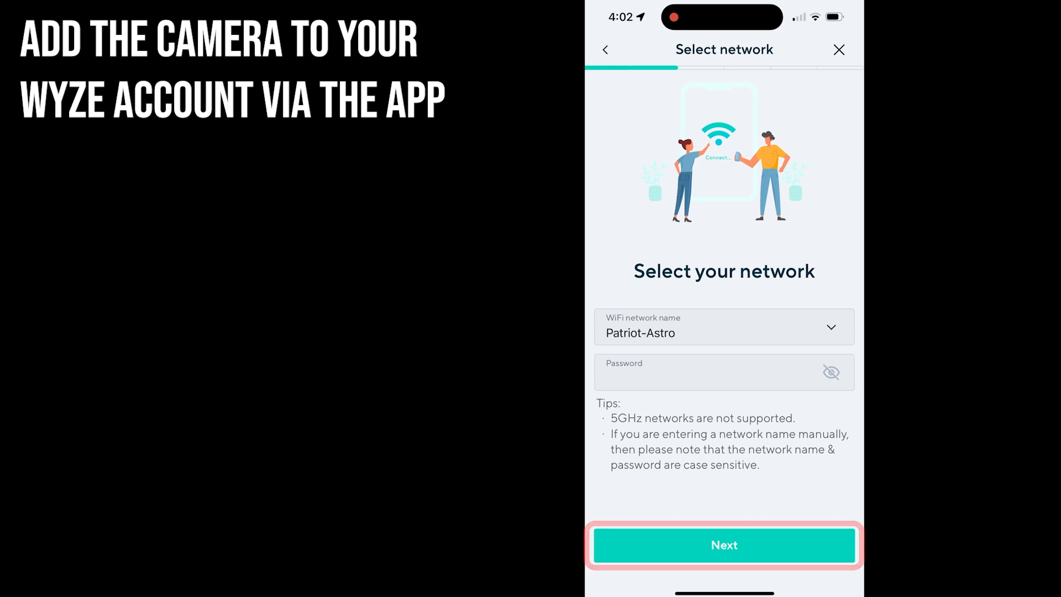
left_click(724, 545)
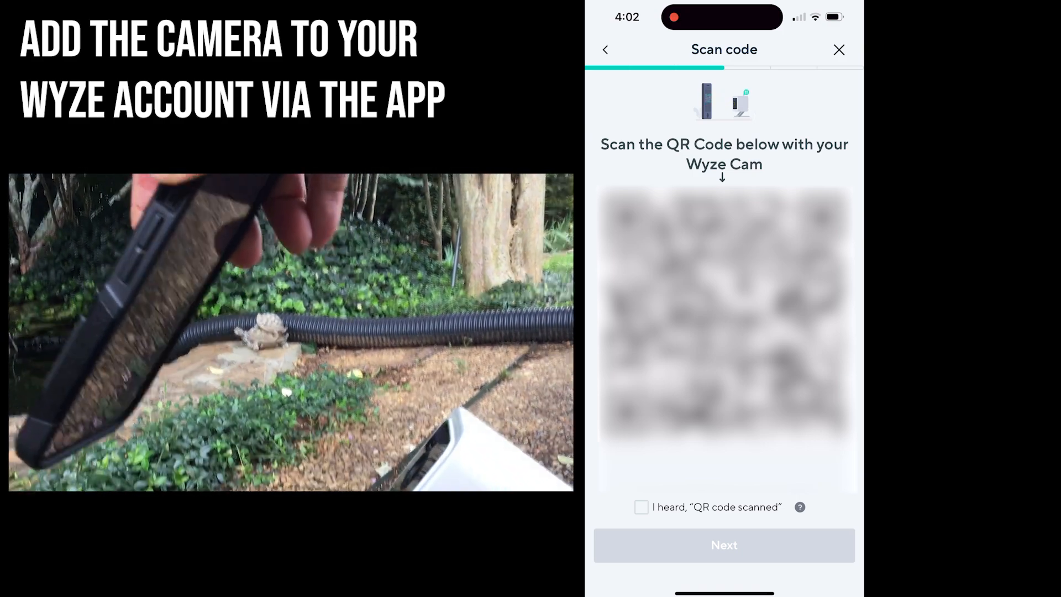
left_click(641, 507)
left_click(723, 545)
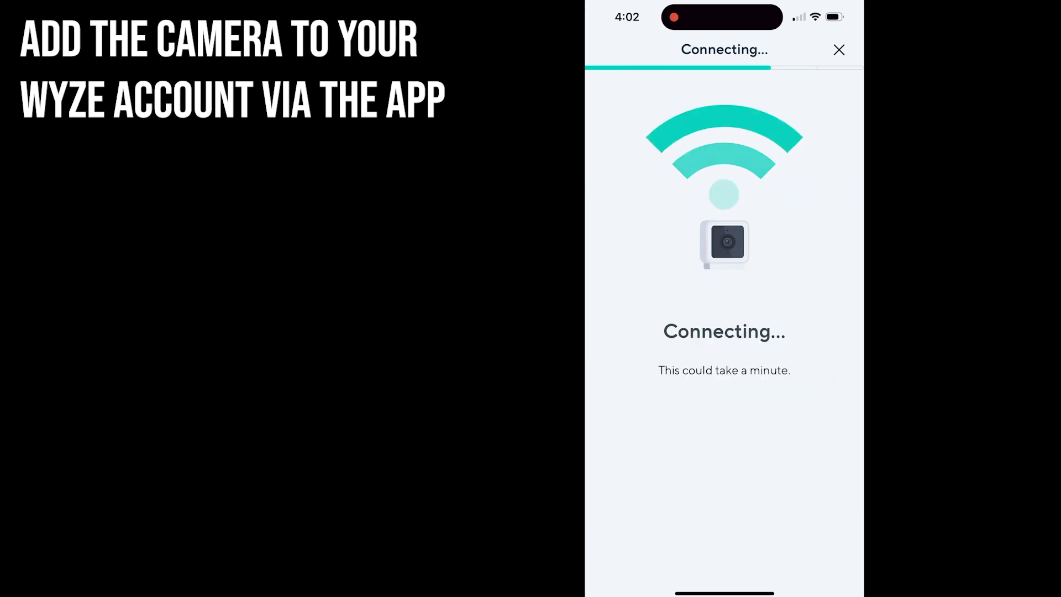
Name the camera RTSPtest, then open Settings > Device Info to check its firmware.
type("RTSP")
left_click(603, 491)
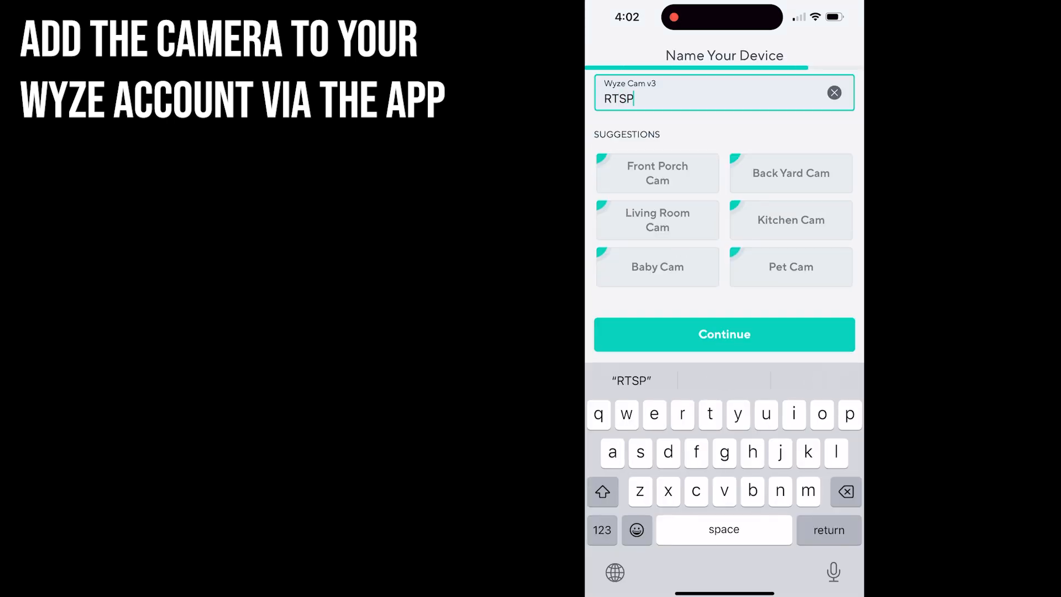
left_click(724, 335)
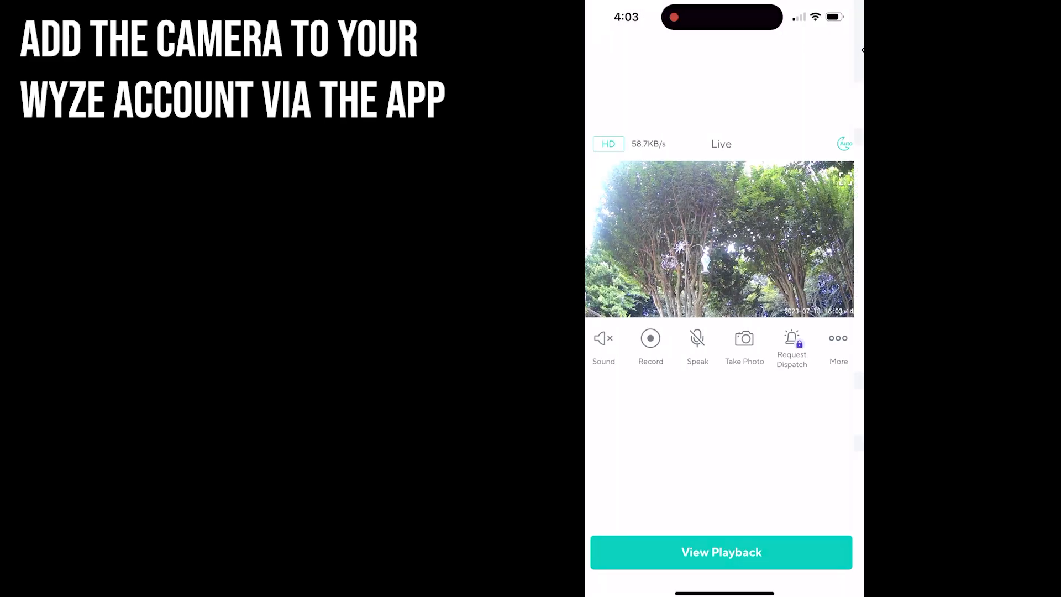
left_click(840, 50)
left_click(723, 564)
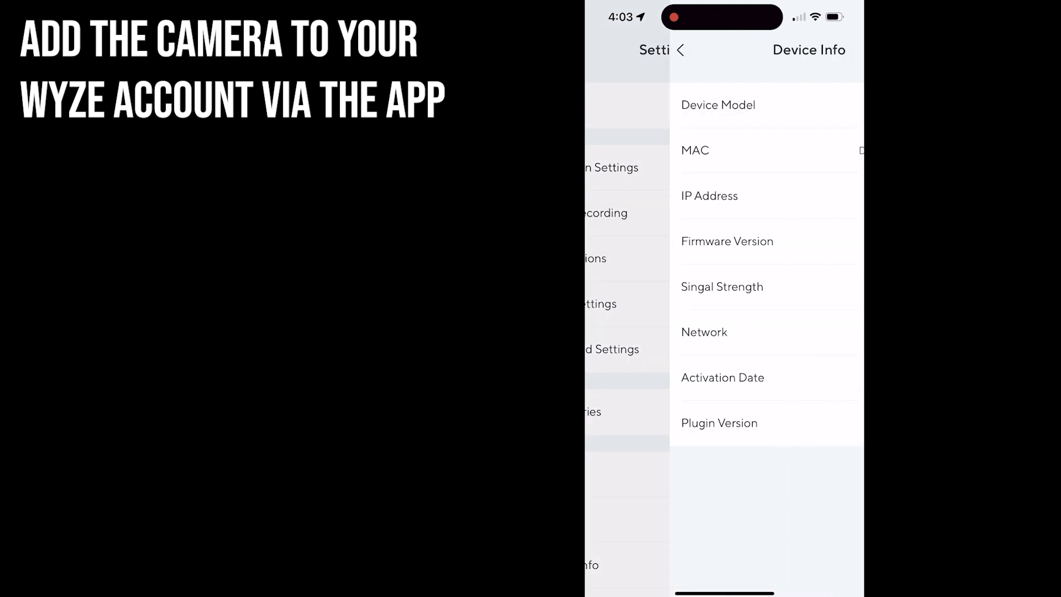
left_click(724, 241)
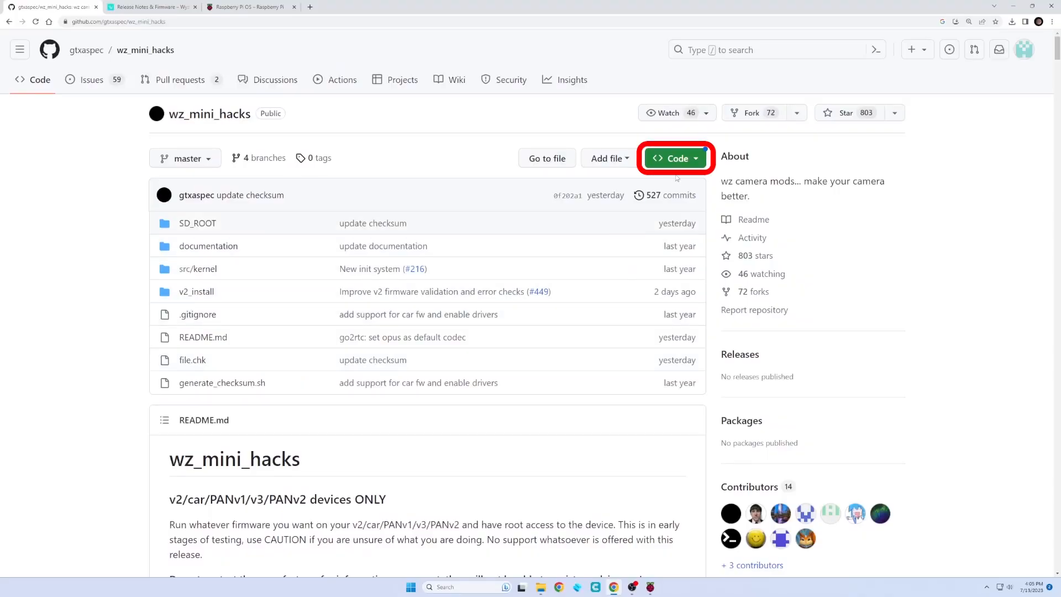
Download wz_mini_hacks as a ZIP, extract it, and delete the ZIP from Downloads.
left_click(696, 161)
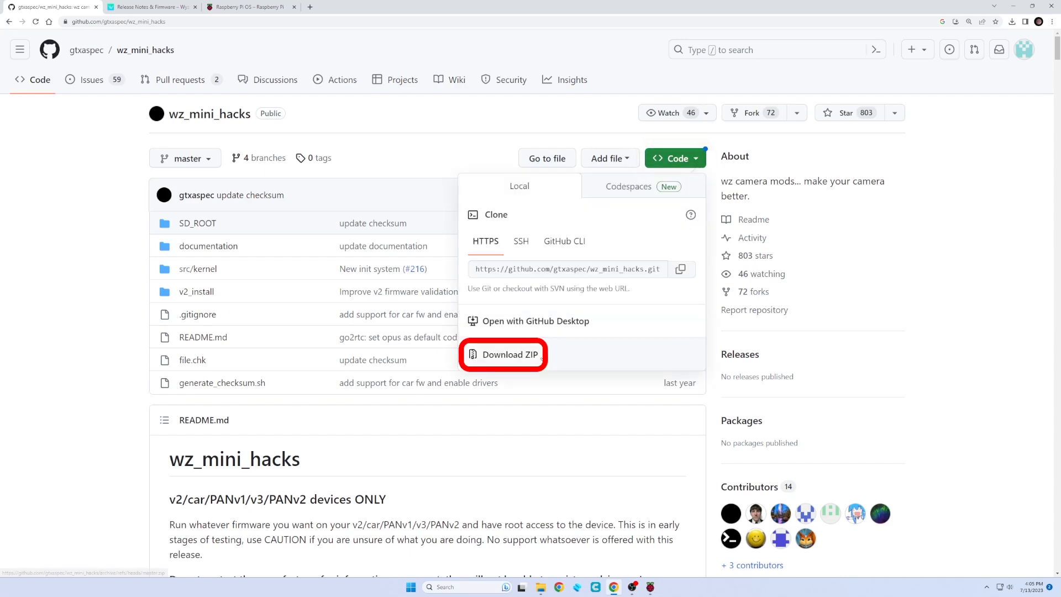
left_click(541, 358)
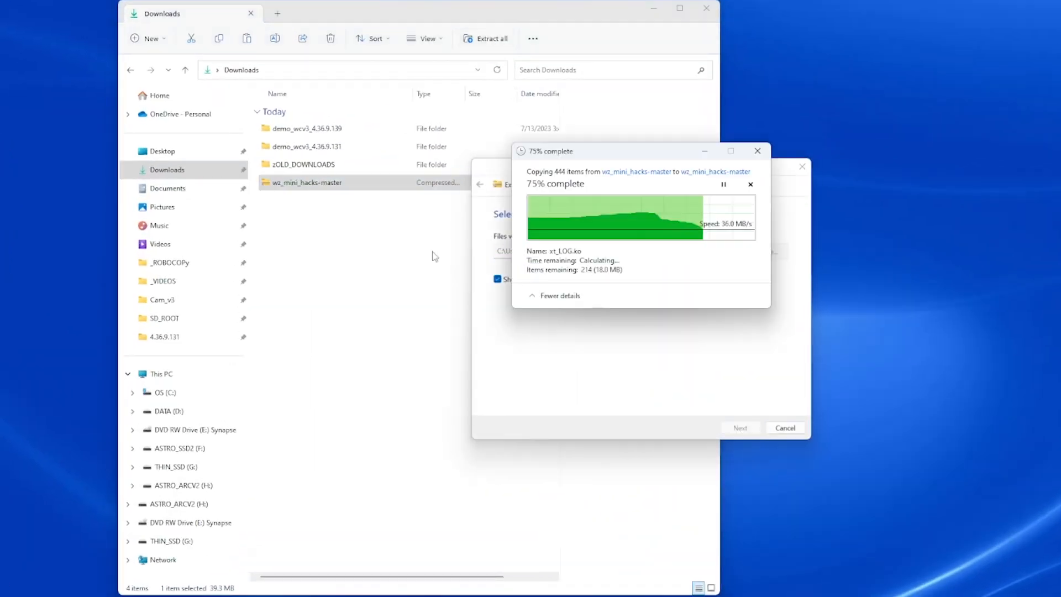
left_click(960, 131)
right_click(301, 130)
left_click(429, 141)
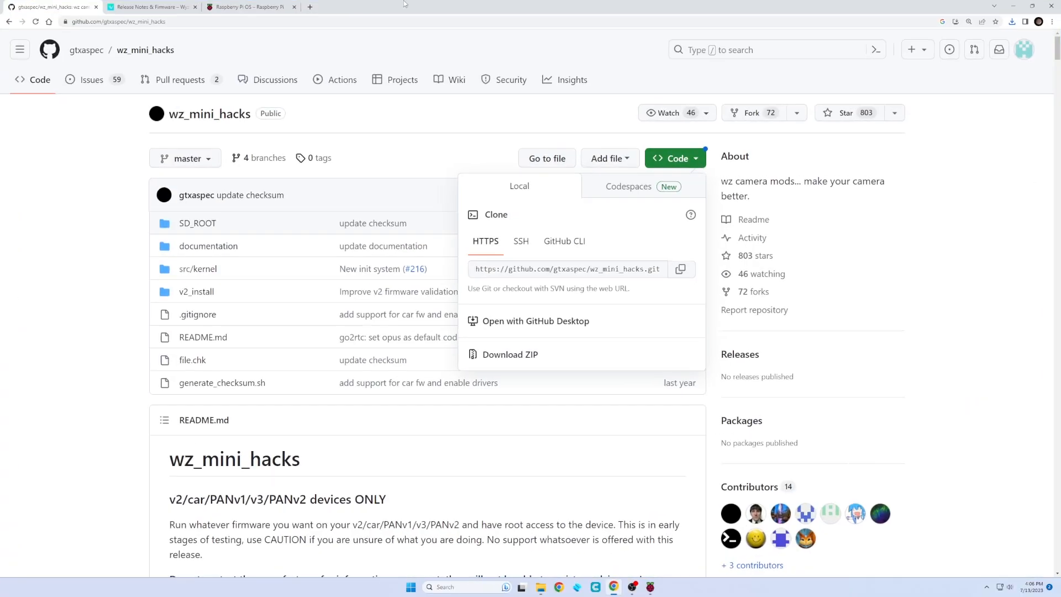
Search 'notepad++' in a new tab, open the v8.5.4 download page, then minimize Chrome.
left_click(310, 7)
type("notepad")
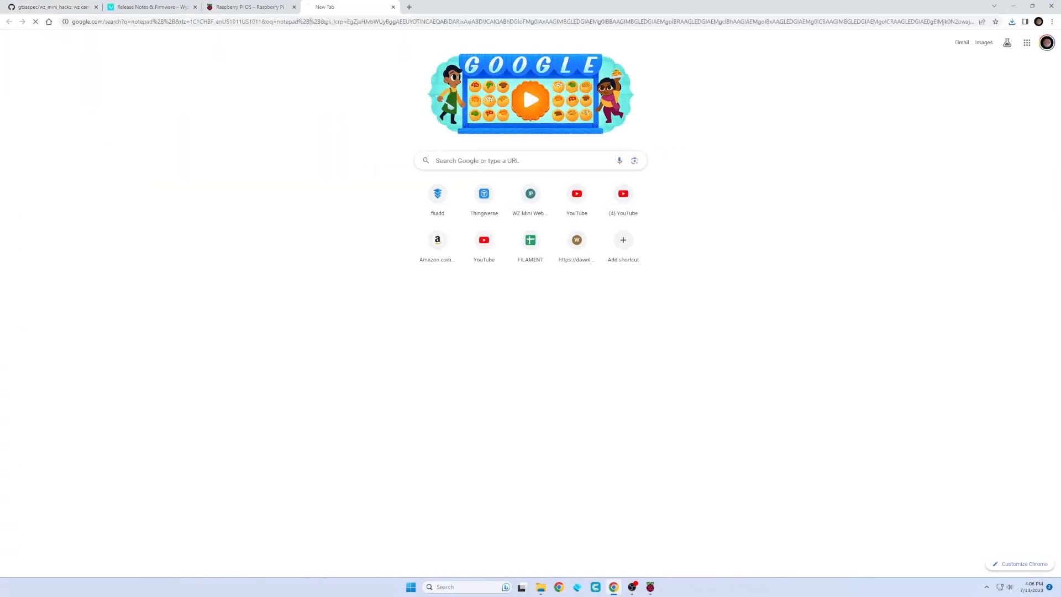
key("Return")
left_click(105, 131)
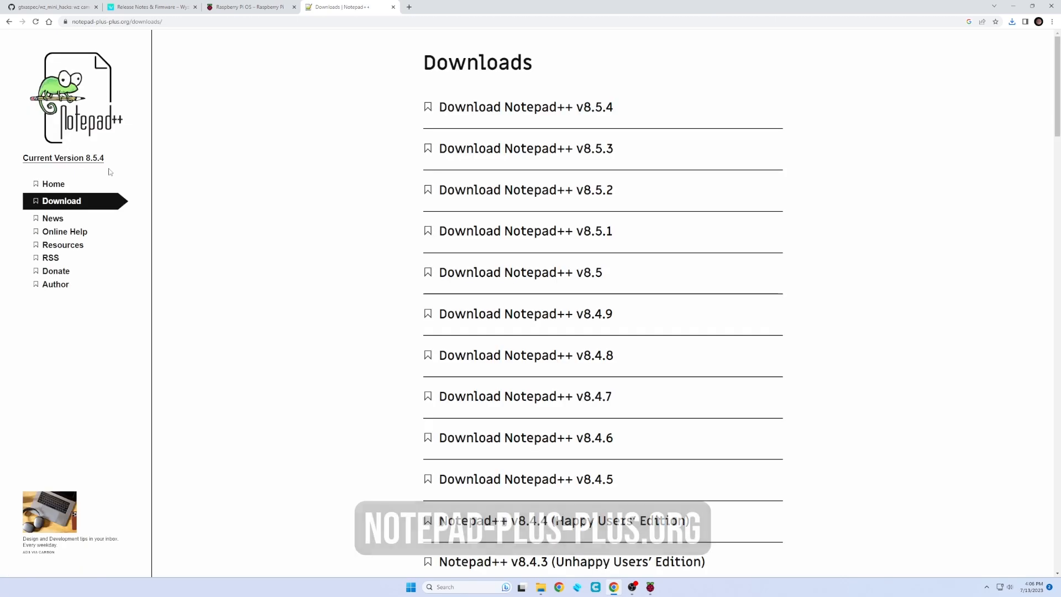
left_click(540, 107)
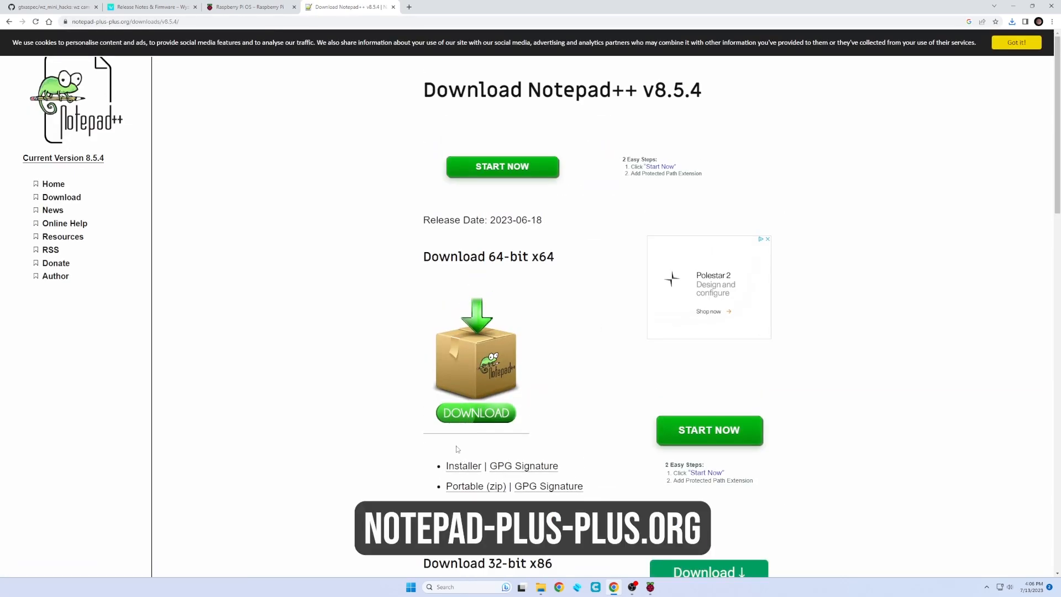
left_click(1012, 6)
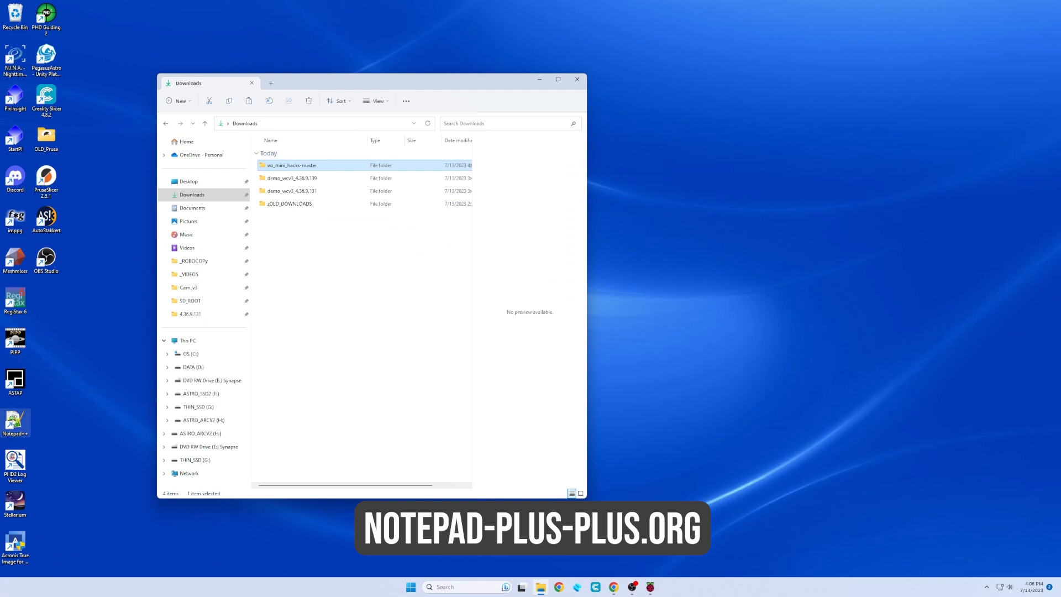
Launch Notepad++, shrink its window, and switch the new document's line endings to Unix (LF).
double_click(15, 421)
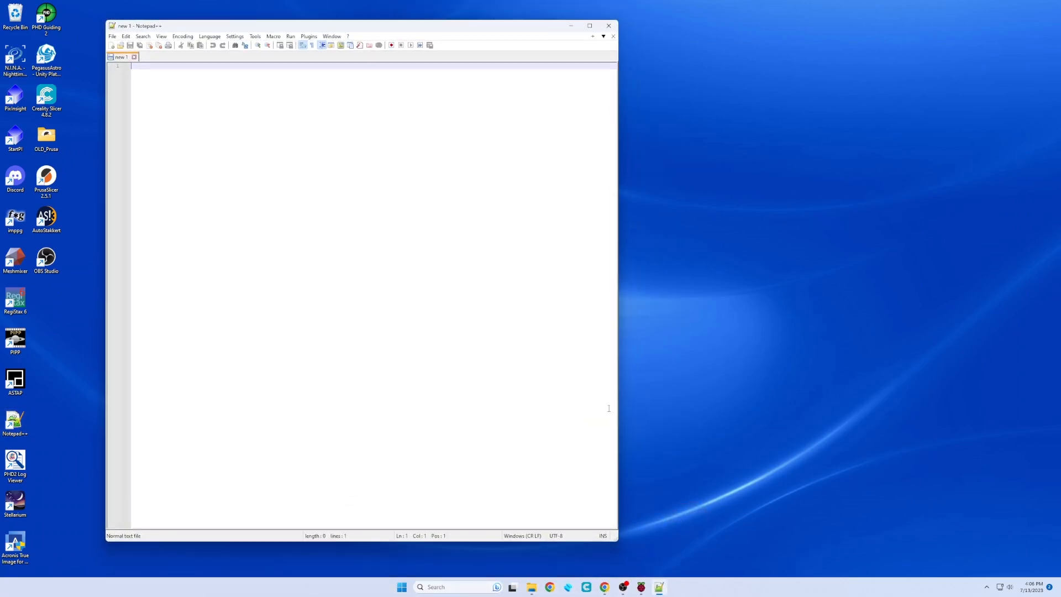
left_click_drag(619, 542, 531, 498)
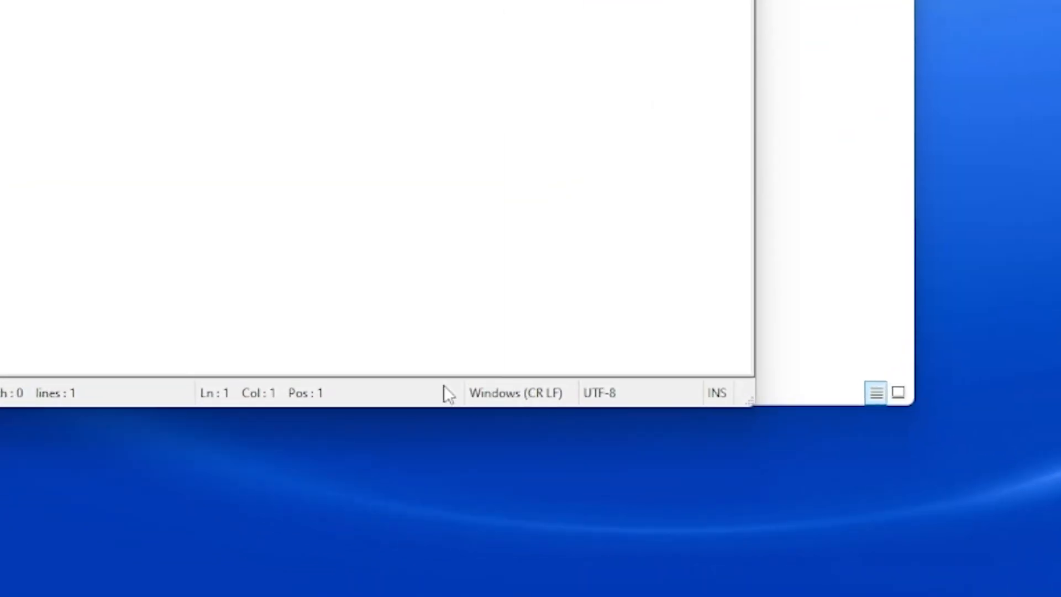
left_click(524, 396)
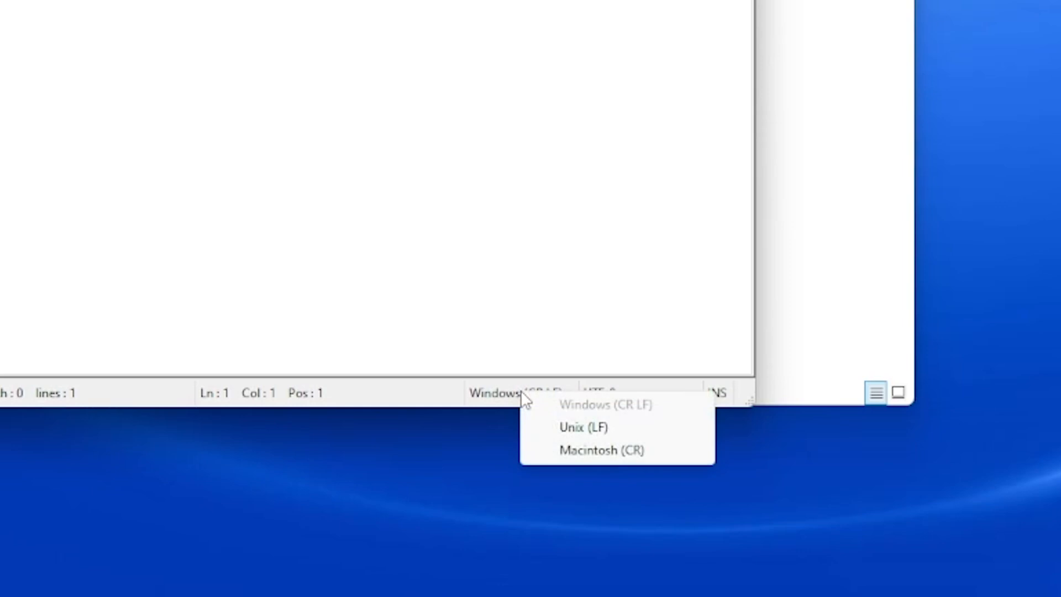
left_click(582, 428)
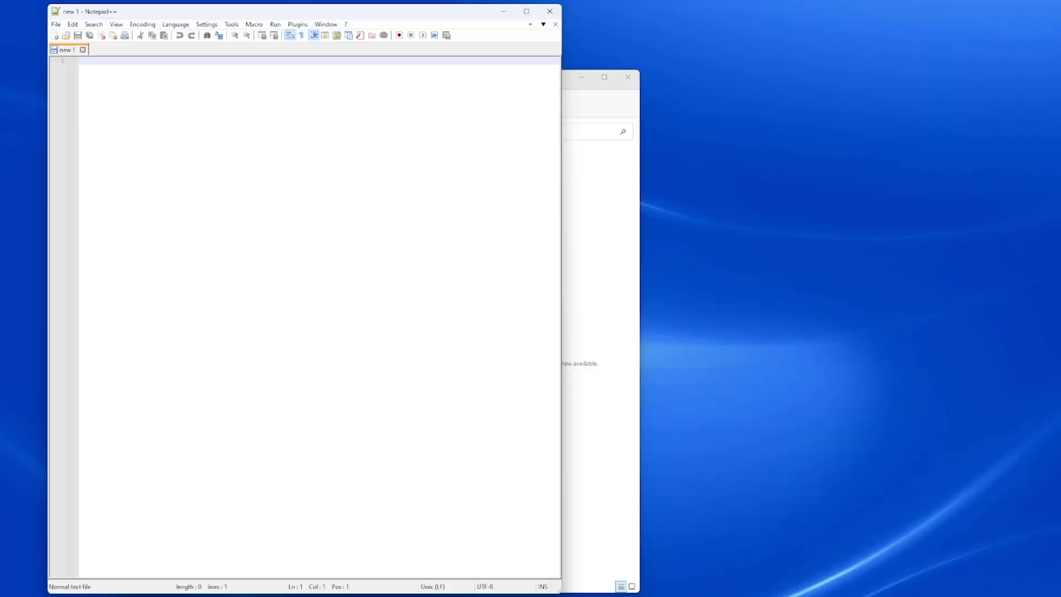
Open Downloads\wz_mini_hacks-master\wz_mini_hacks-master\SD_ROOT\wz_mini\wz_mini.conf via File > Open.
left_click(55, 24)
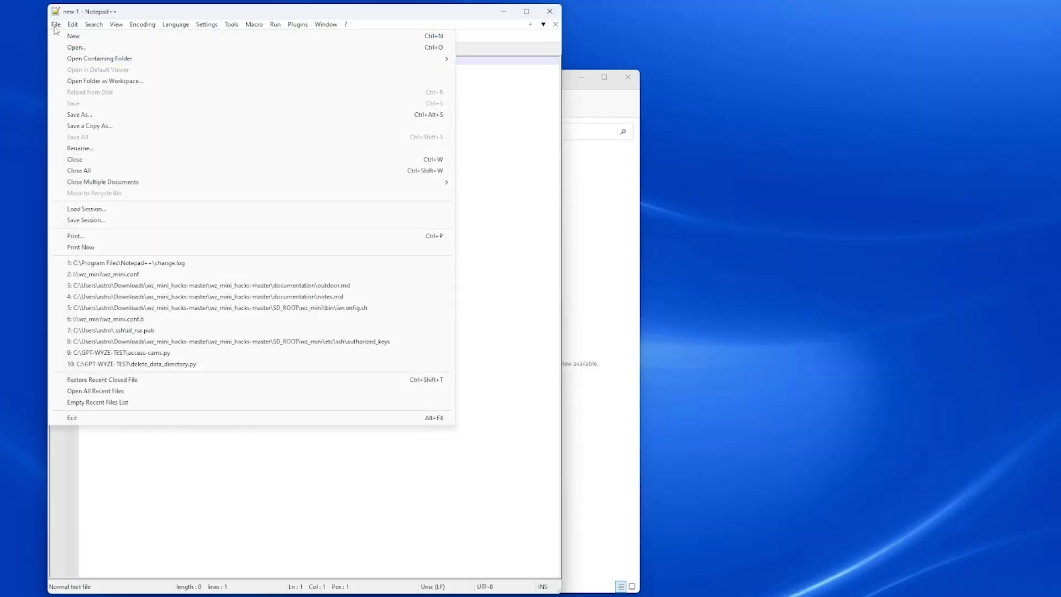
left_click(75, 47)
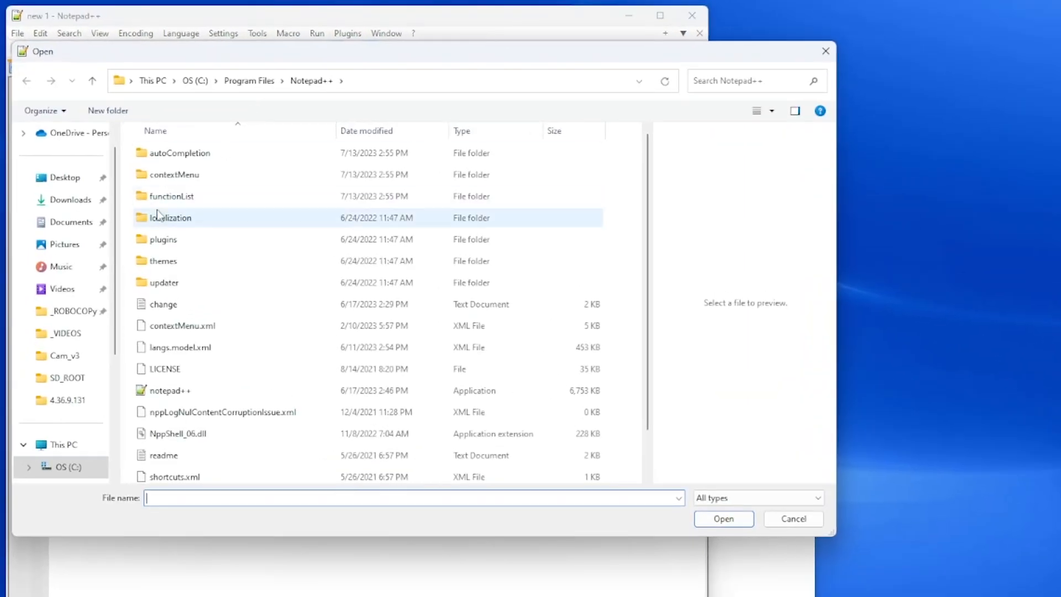
left_click(77, 201)
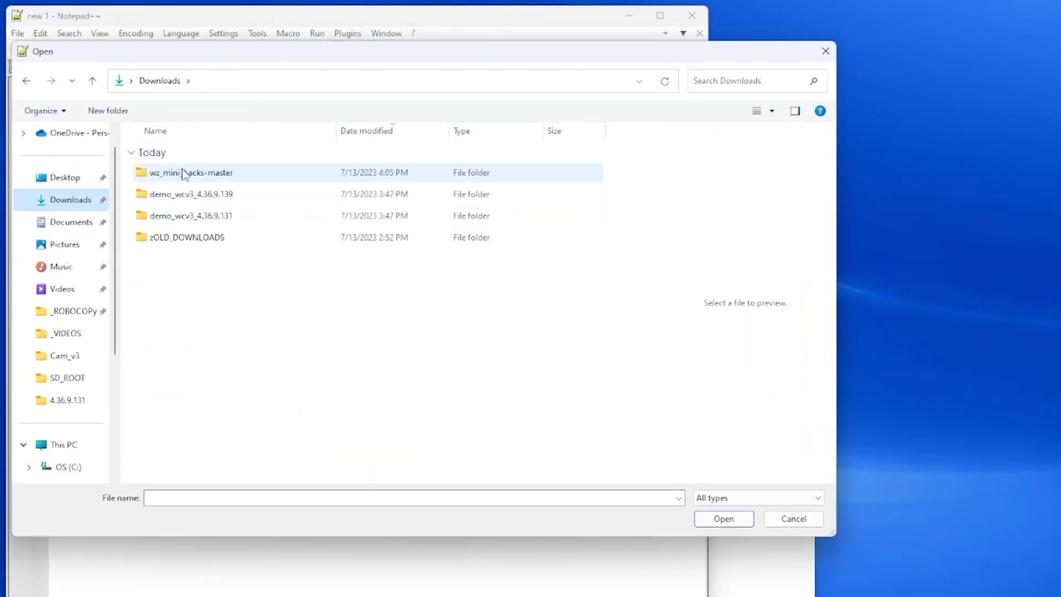
double_click(181, 172)
double_click(182, 171)
double_click(164, 326)
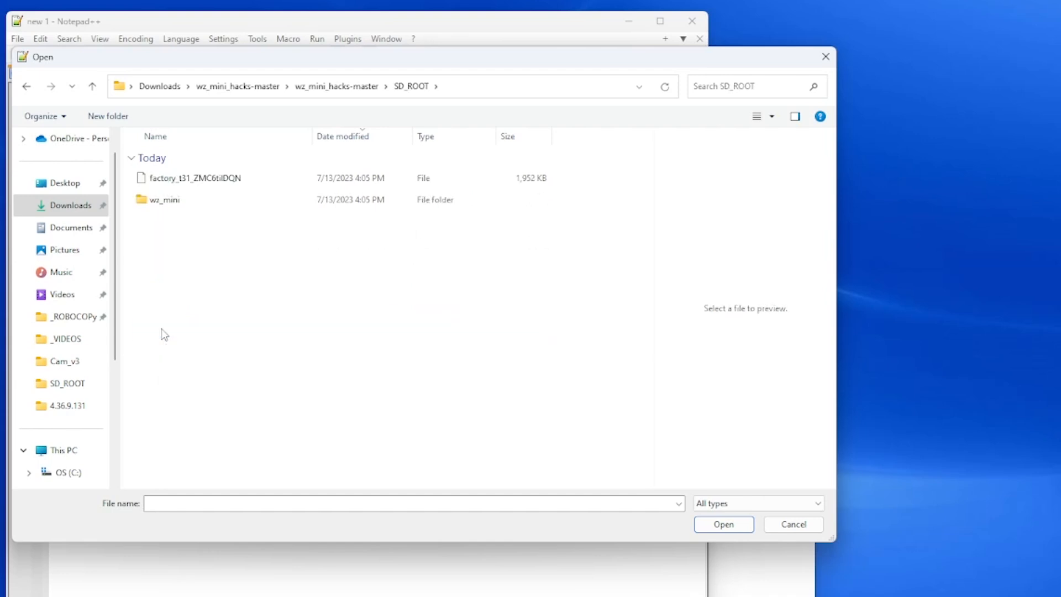
double_click(166, 201)
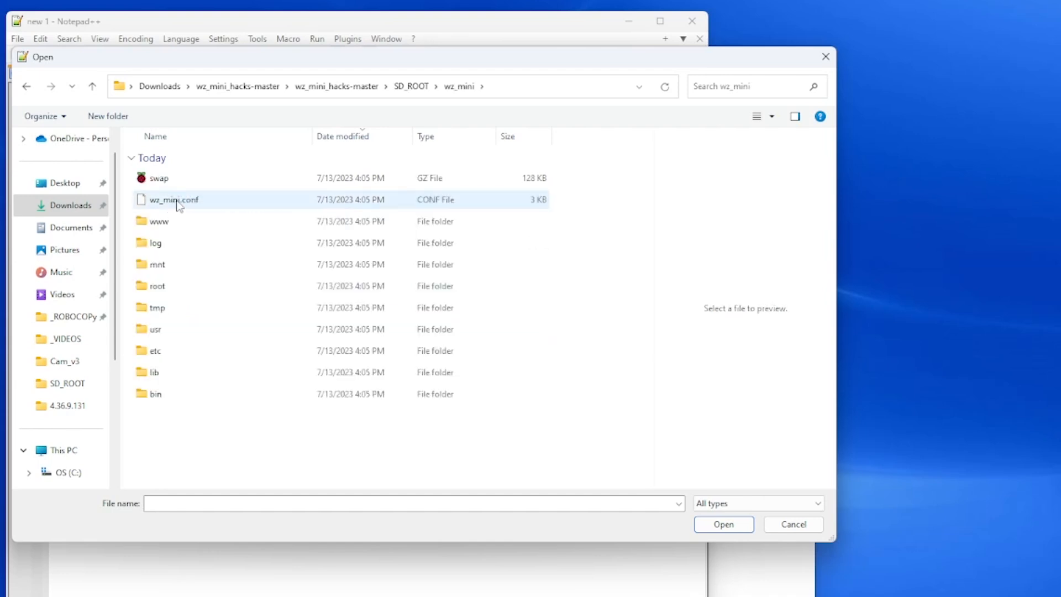
left_click(193, 205)
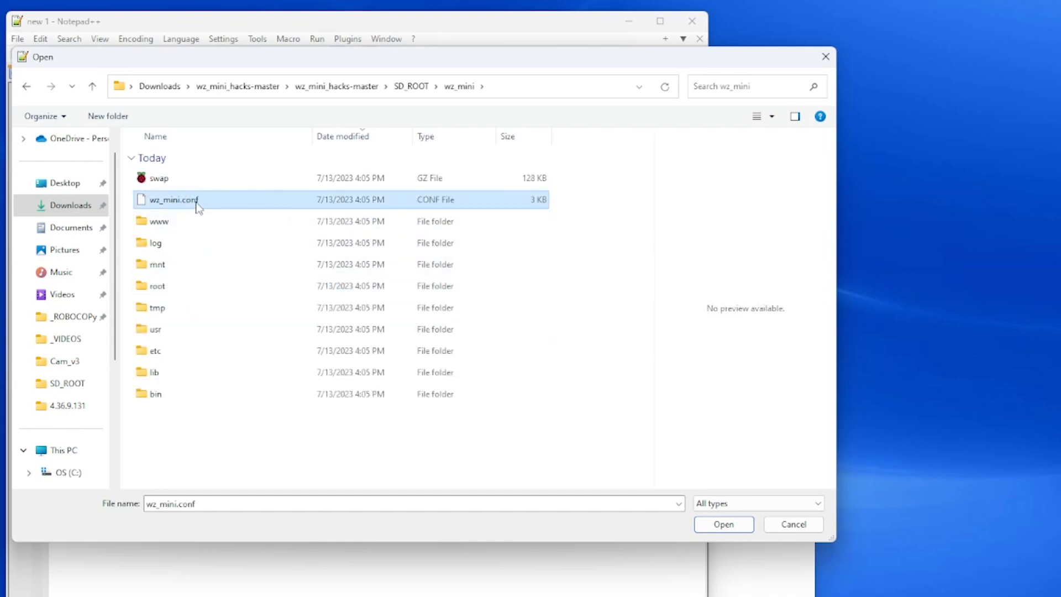
left_click(721, 525)
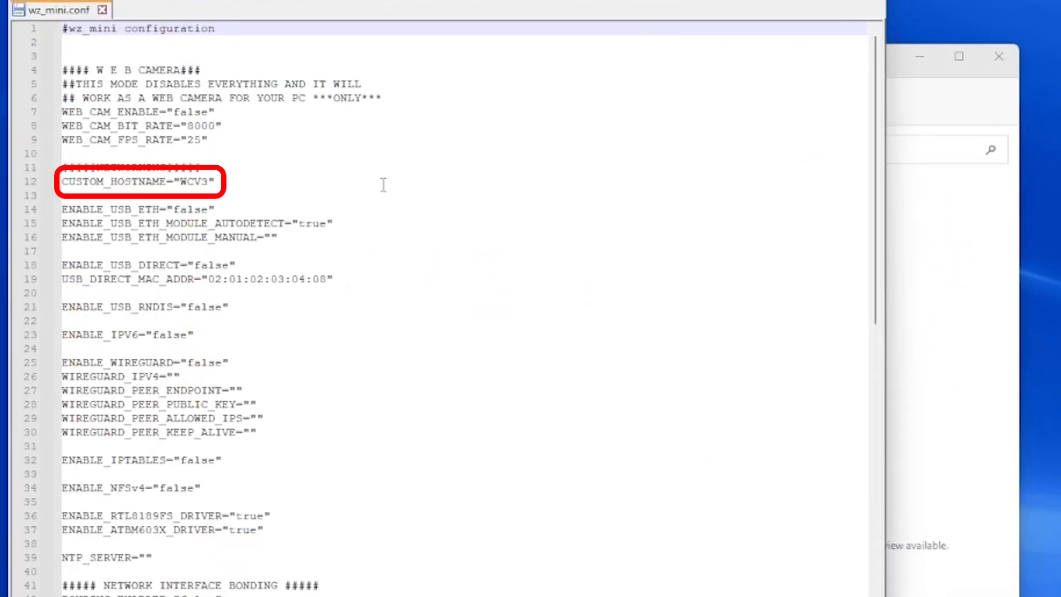
Change CUSTOM_HOSTNAME to RTSPtest and fill in the RTSP login and password.
left_click_drag(209, 182, 182, 178)
type("RTSPtes")
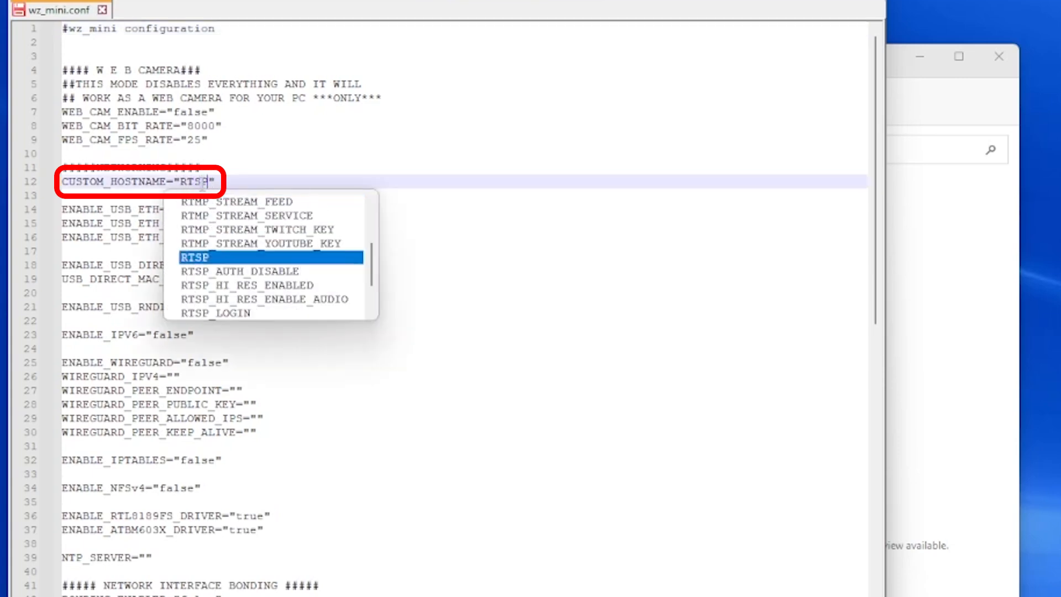
type("t")
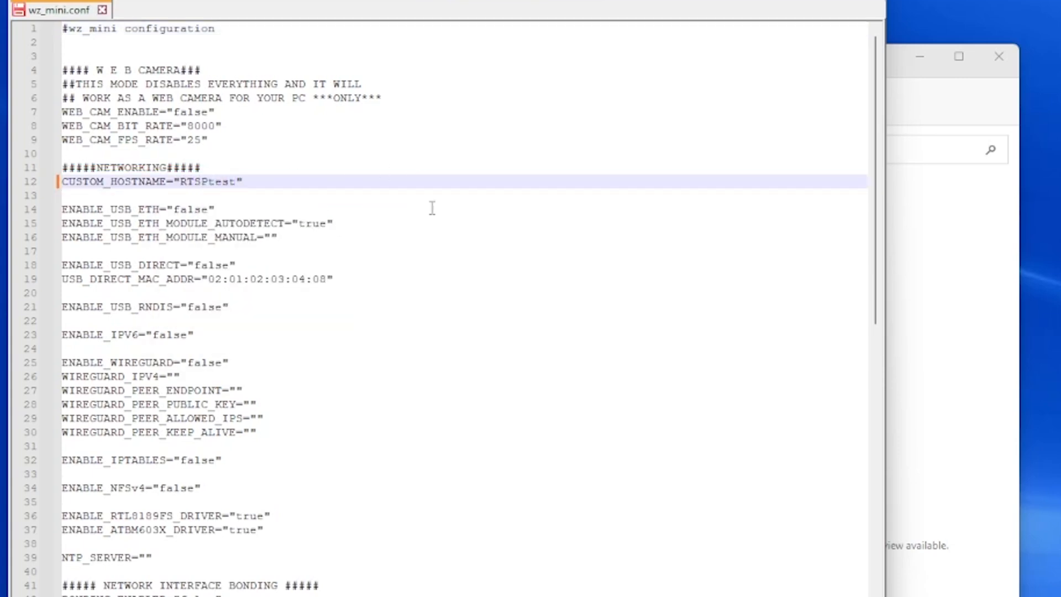
scroll(301, 436, "down", 15)
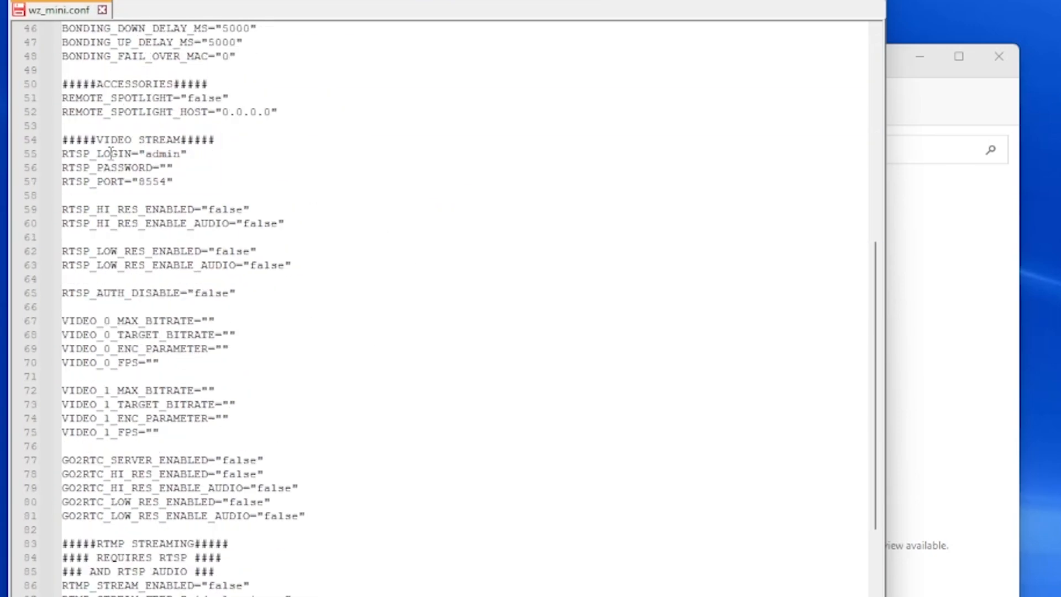
left_click(180, 154)
double_click(179, 155)
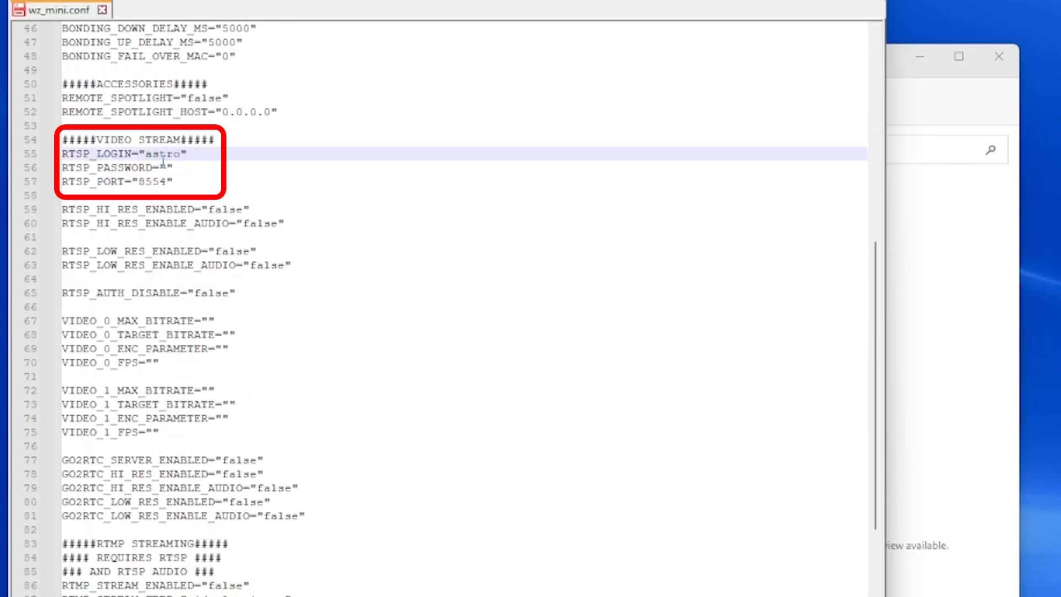
left_click(165, 168)
left_click(286, 156)
Set RTSP_HI_RES_ENABLED on line 59 and the audio setting on line 60 to true.
double_click(232, 209)
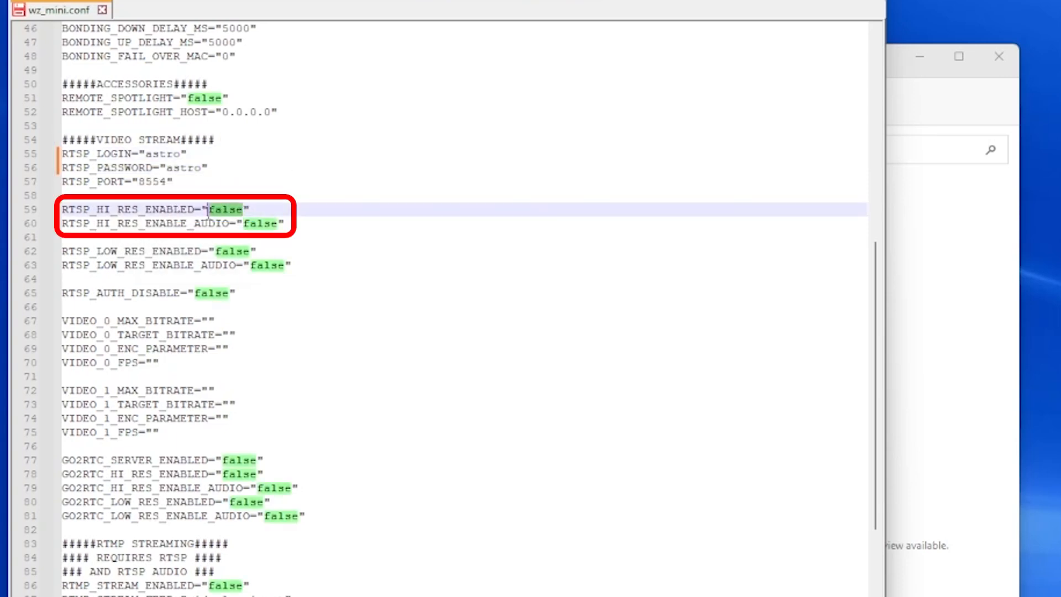
type("true")
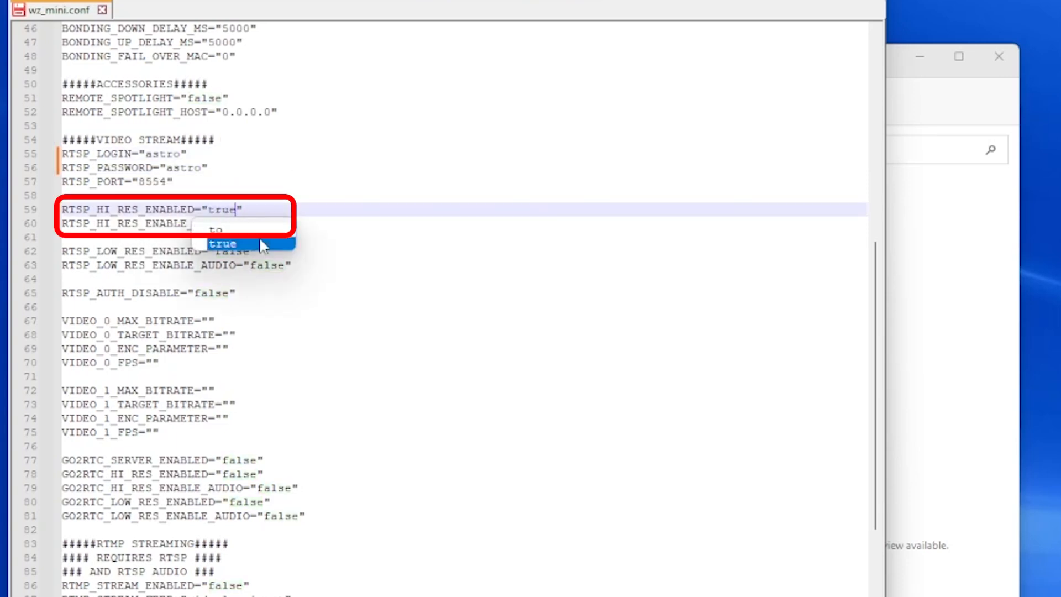
key("Up")
key("Up")
double_click(277, 222)
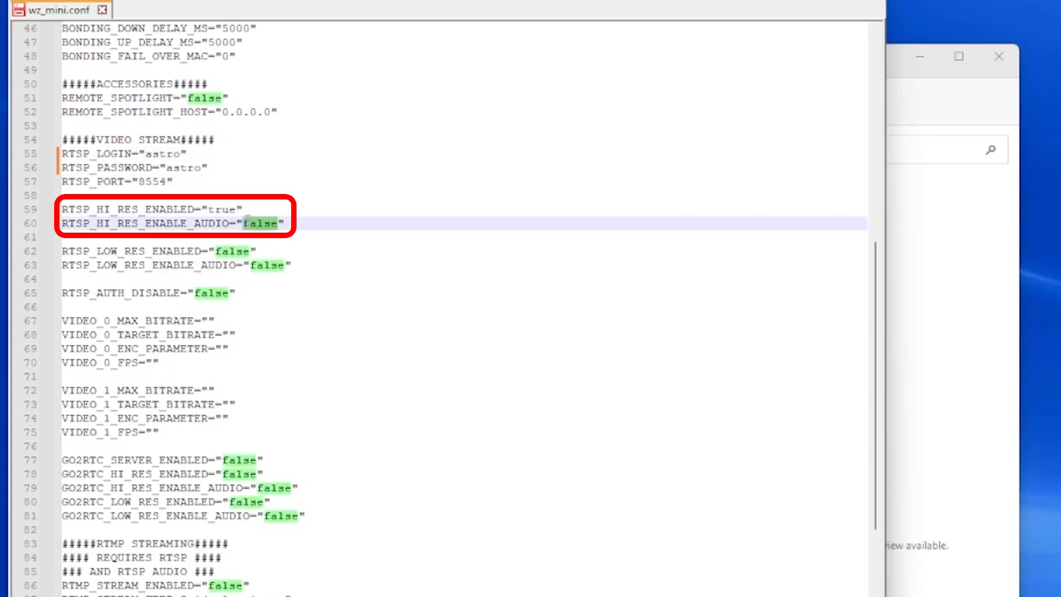
type("true")
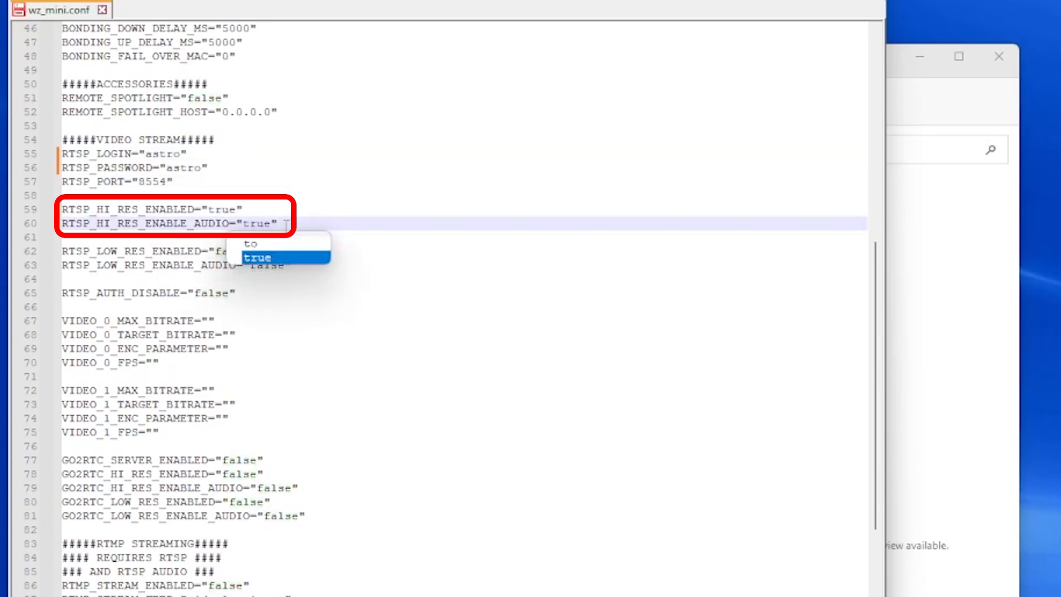
key("Up")
key("Up")
Replace false with true for NIGHT_DROP_DISABLE on line 103 of wz_mini.conf.
scroll(286, 374, "down", 8)
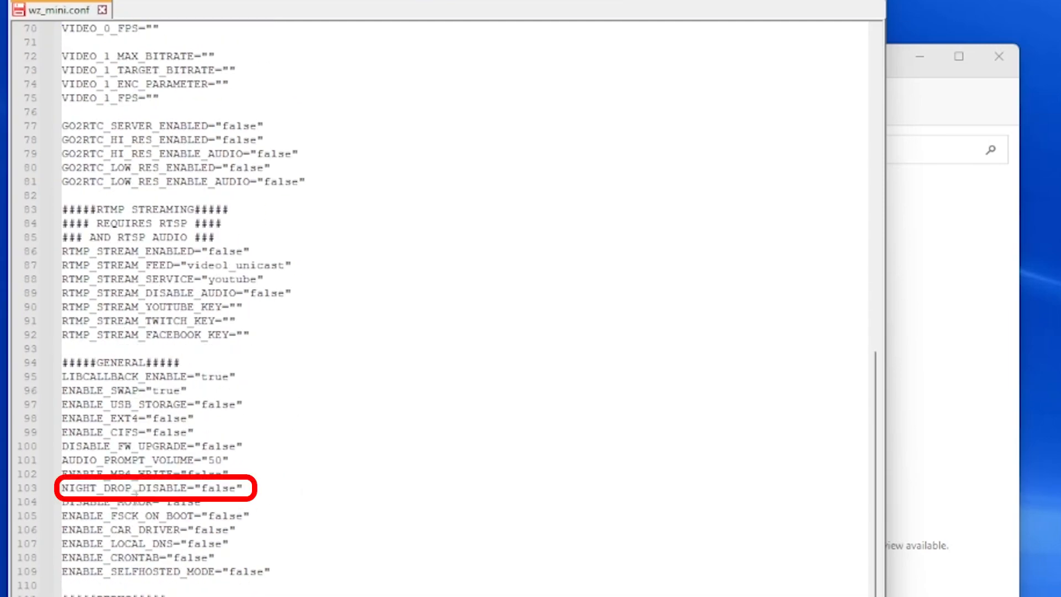
left_click_drag(238, 490, 201, 491)
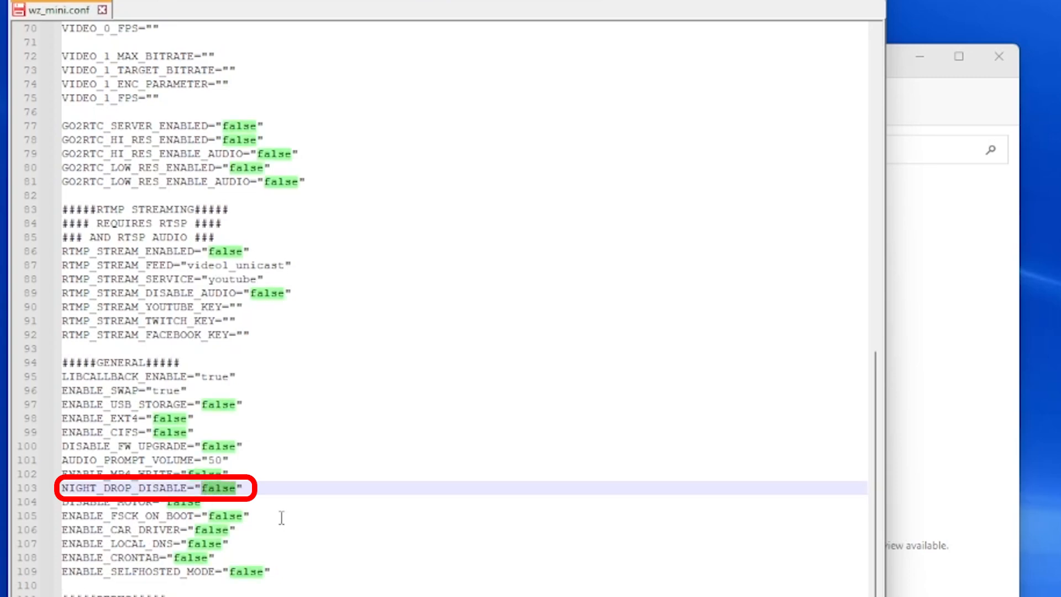
type("true")
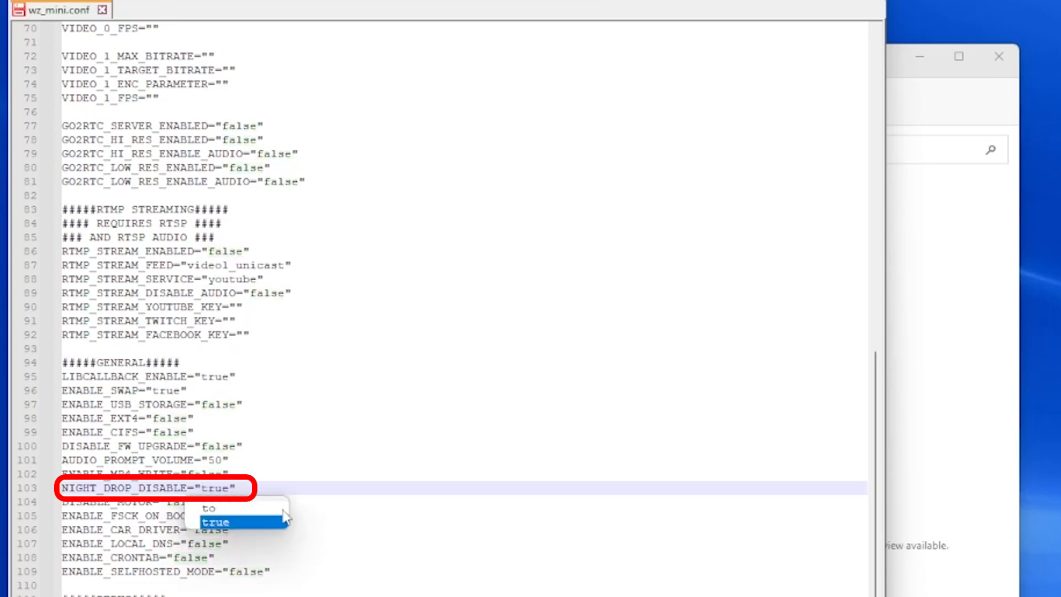
left_click(304, 489)
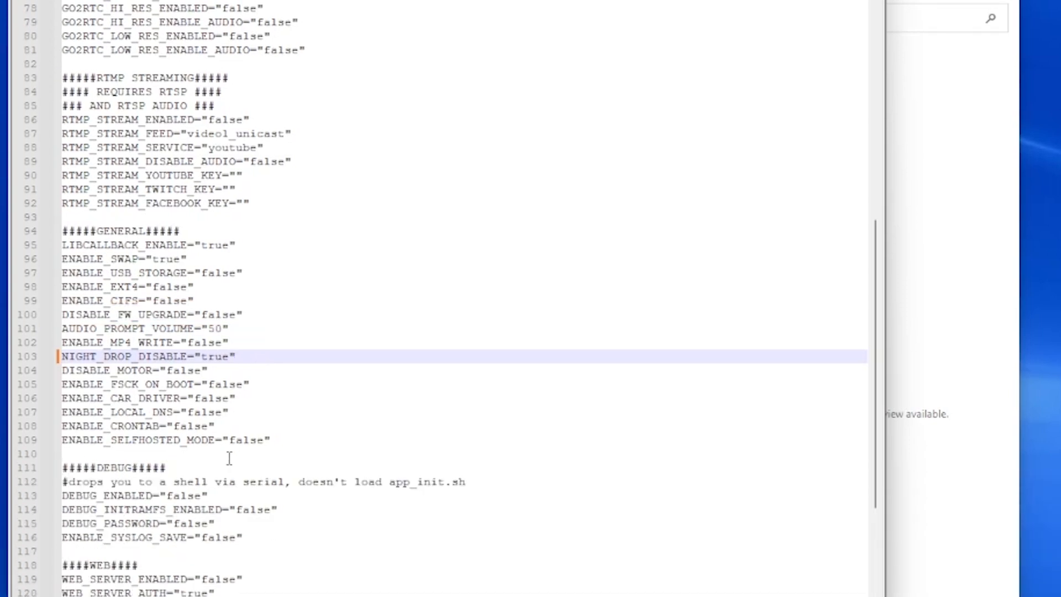
Set WEB_SERVER_ENABLED on line 119 to true and select the admin login value on line 121.
left_click_drag(234, 367, 201, 368)
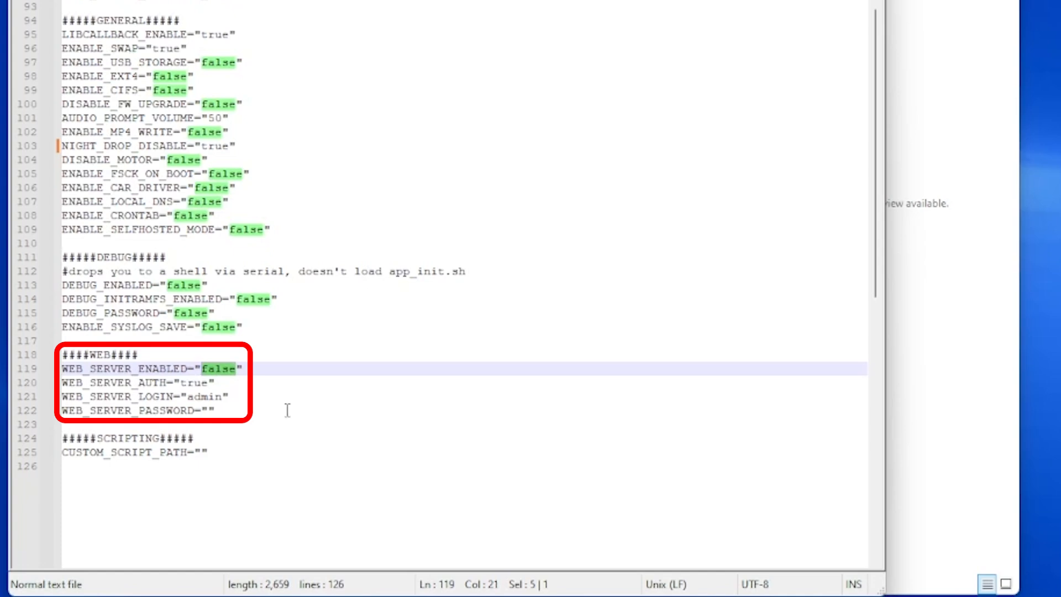
type("true")
left_click(371, 340)
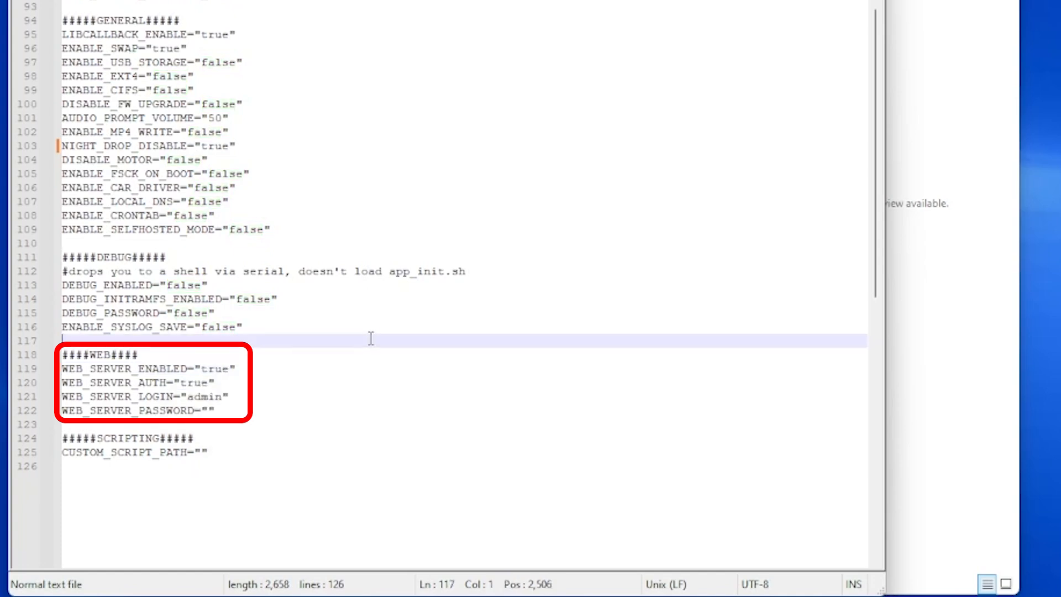
left_click_drag(222, 396, 186, 397)
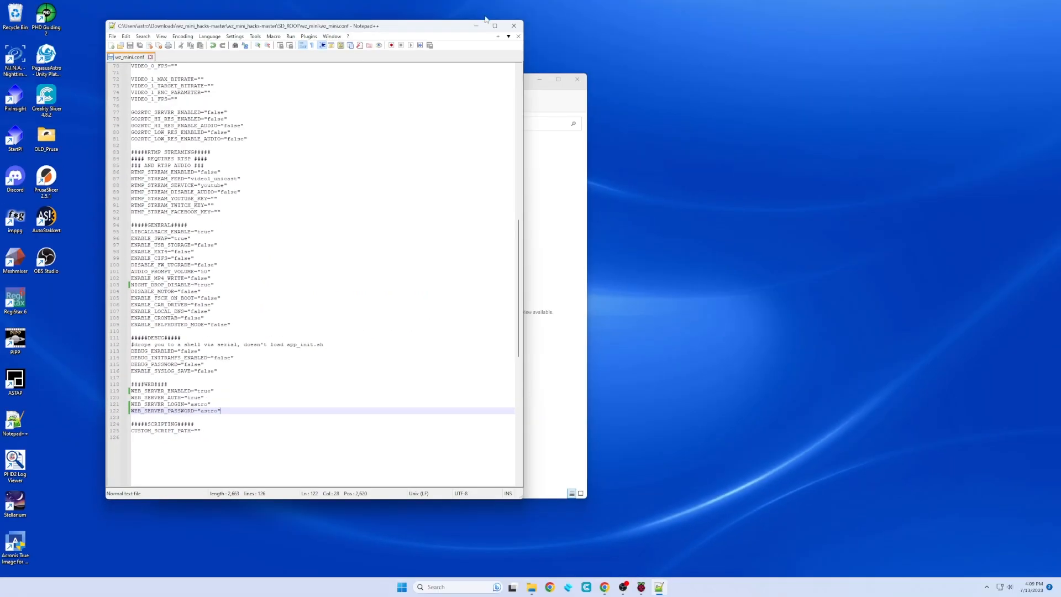
Minimize Notepad++ and the file browser, then launch Command Prompt from the search panel's recent items.
left_click(475, 26)
left_click(540, 81)
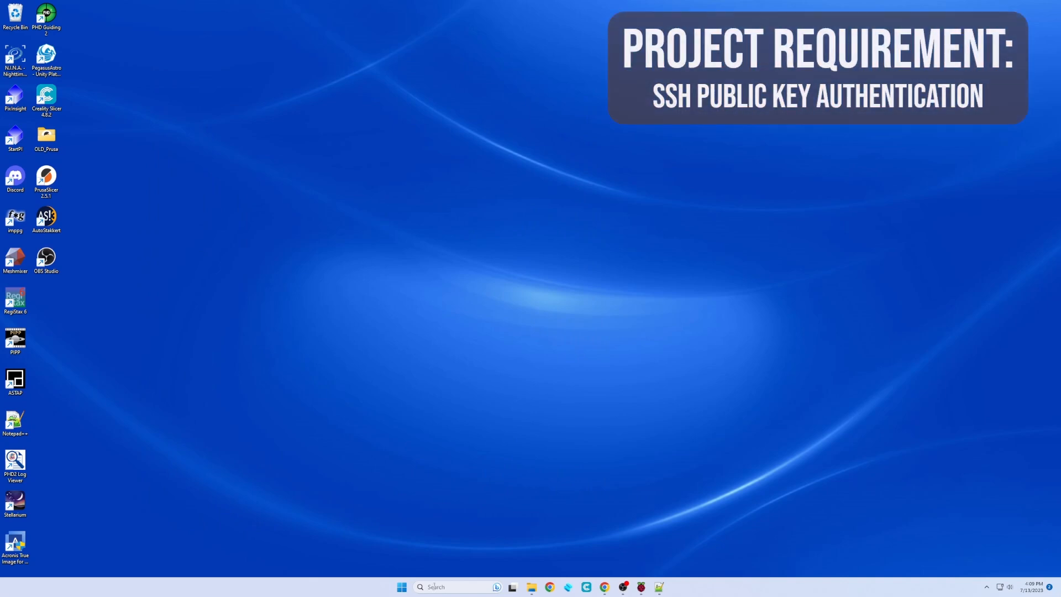
left_click(435, 587)
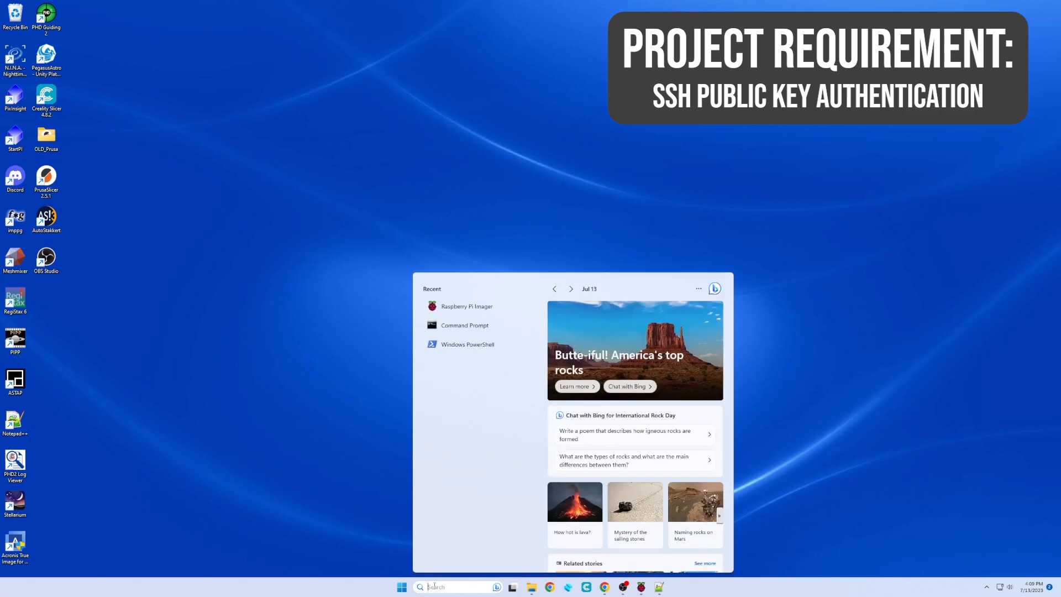
left_click(471, 330)
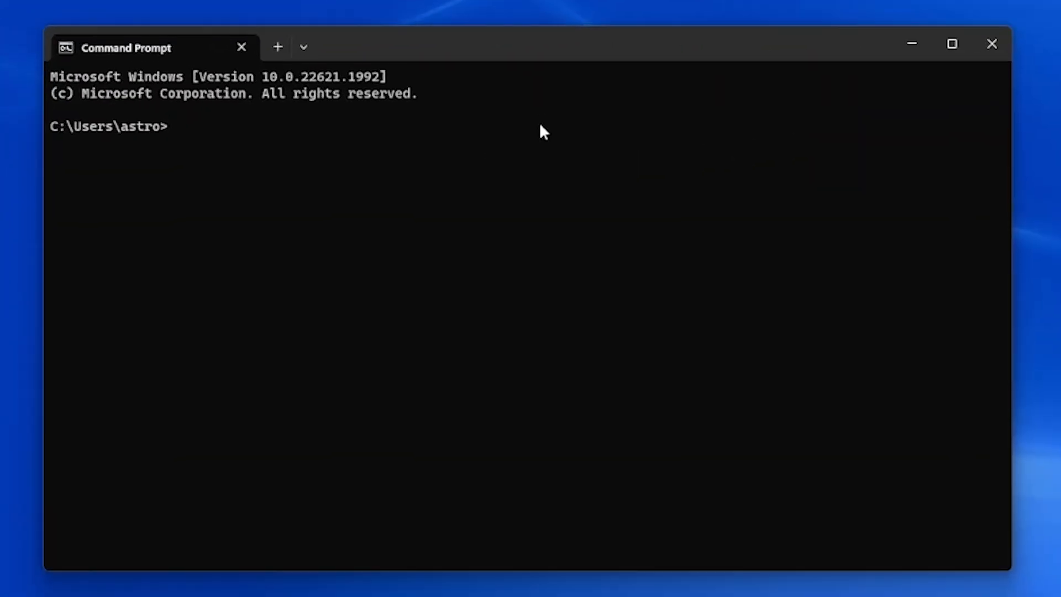
Run ssh-keygen with the default path, answer y to overwrite id_rsa, and leave the passphrase empty.
type("ssh-keygen")
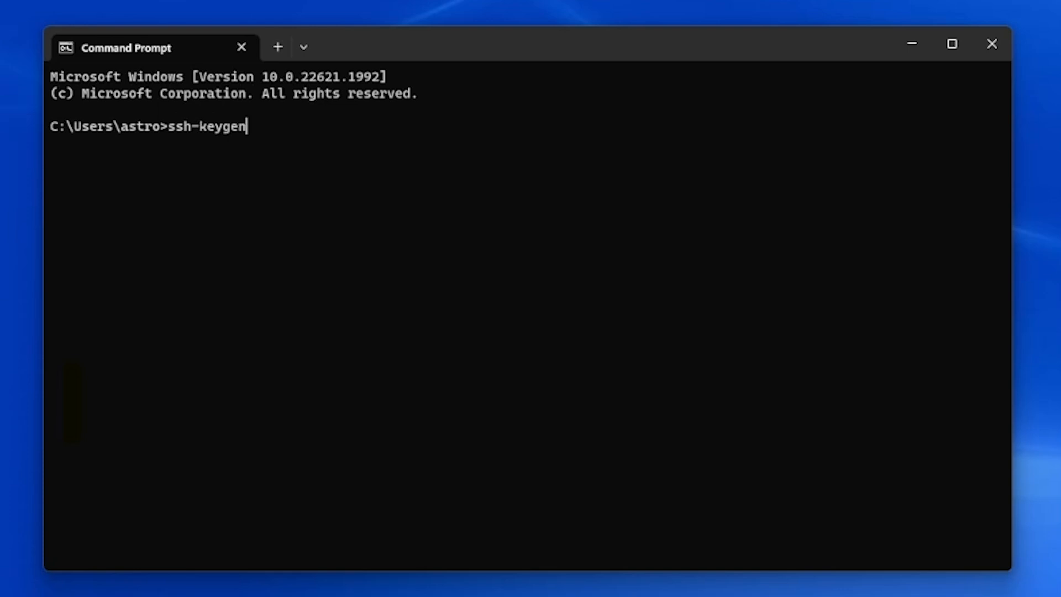
key("Return")
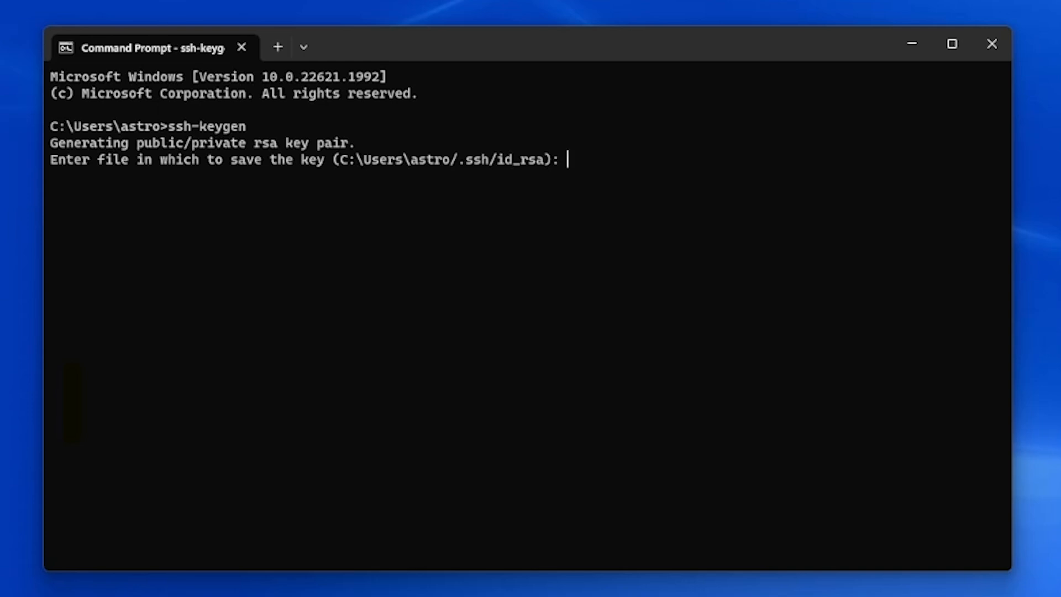
key("Return")
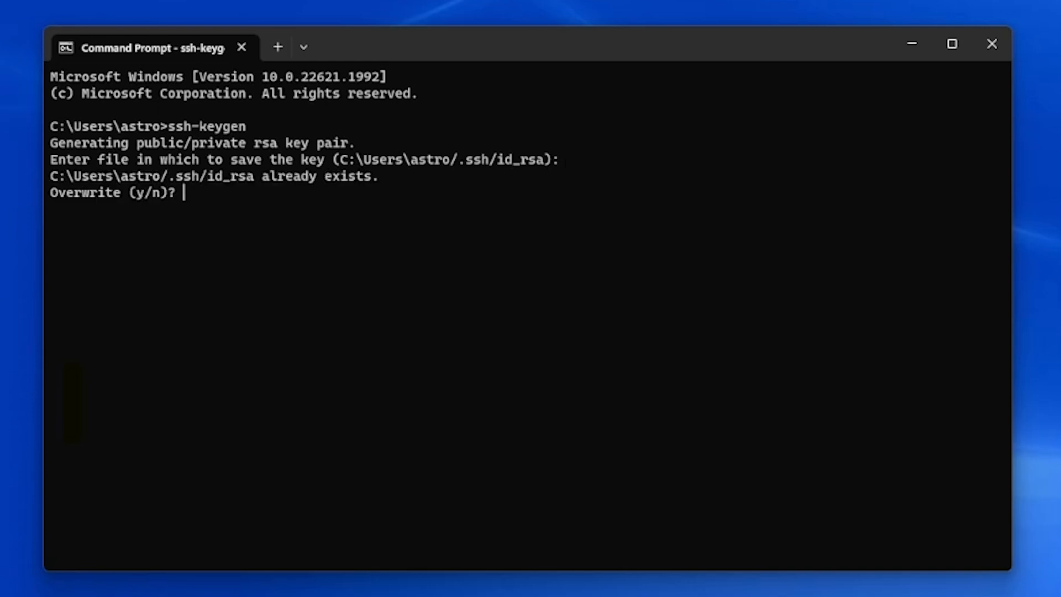
type("y")
key("Return")
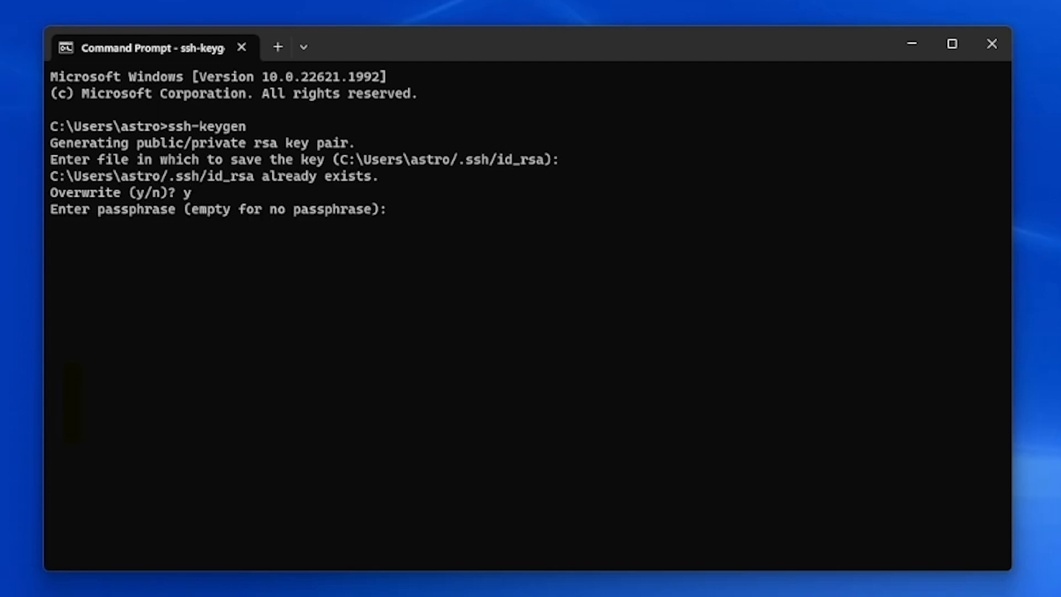
key("Return")
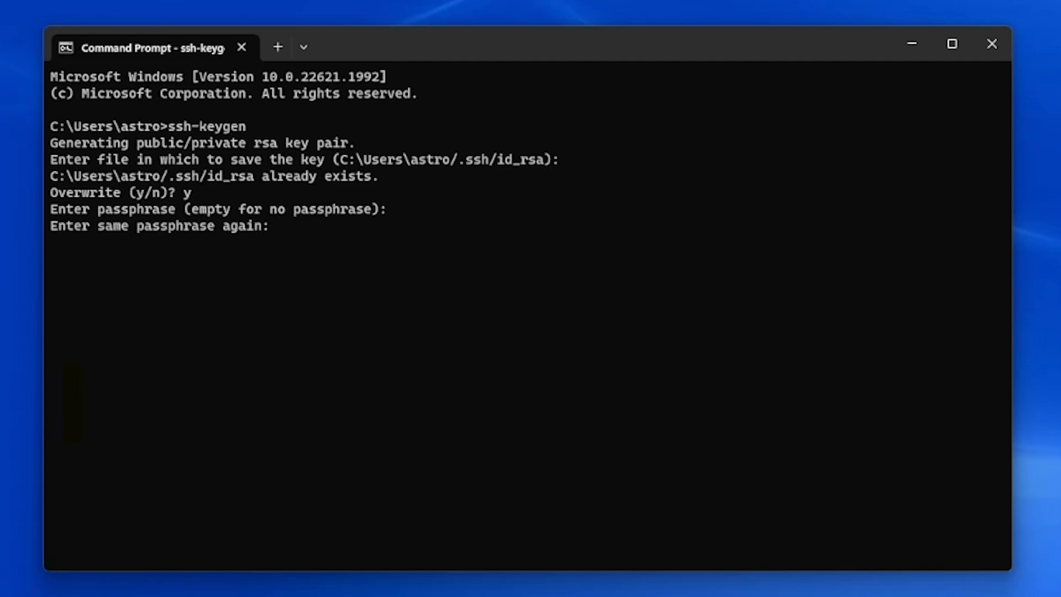
key("Return")
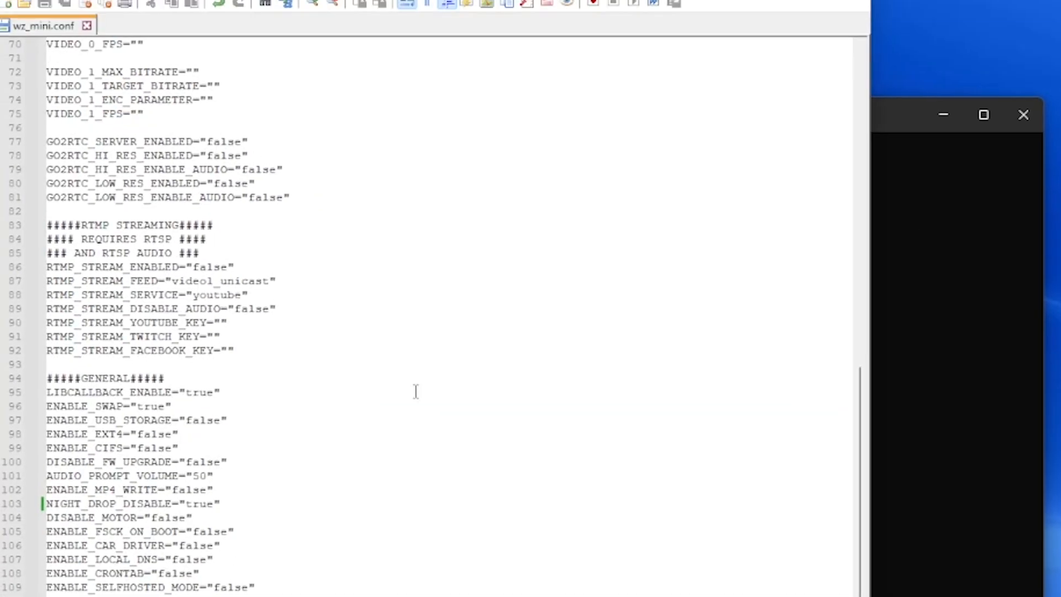
Browse to the .ssh folder under C:\Users and open id_rsa.pub in Notepad++.
key("ctrl+o")
left_click(85, 577)
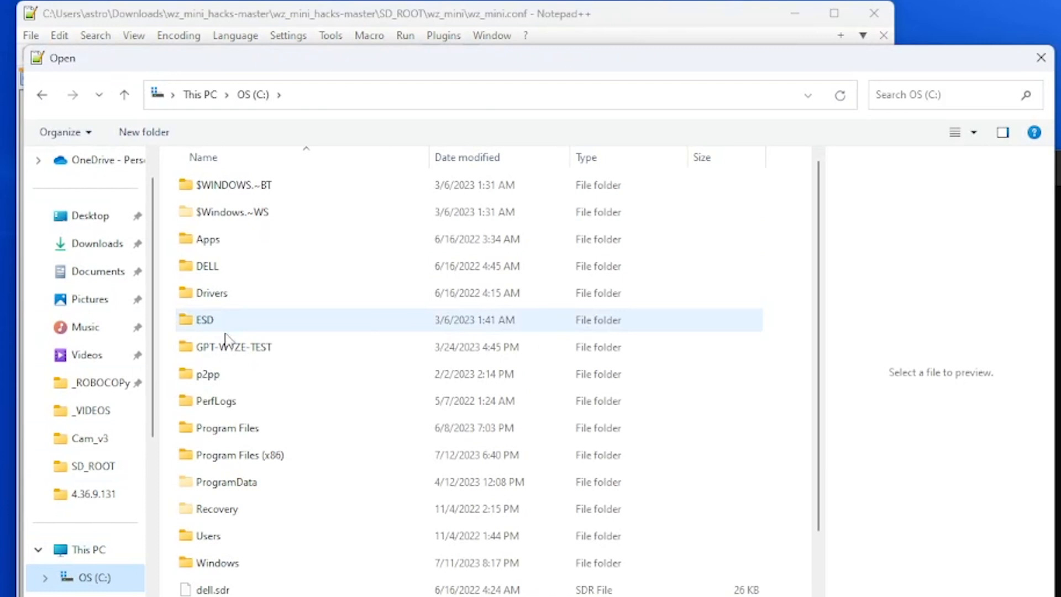
double_click(214, 541)
double_click(200, 188)
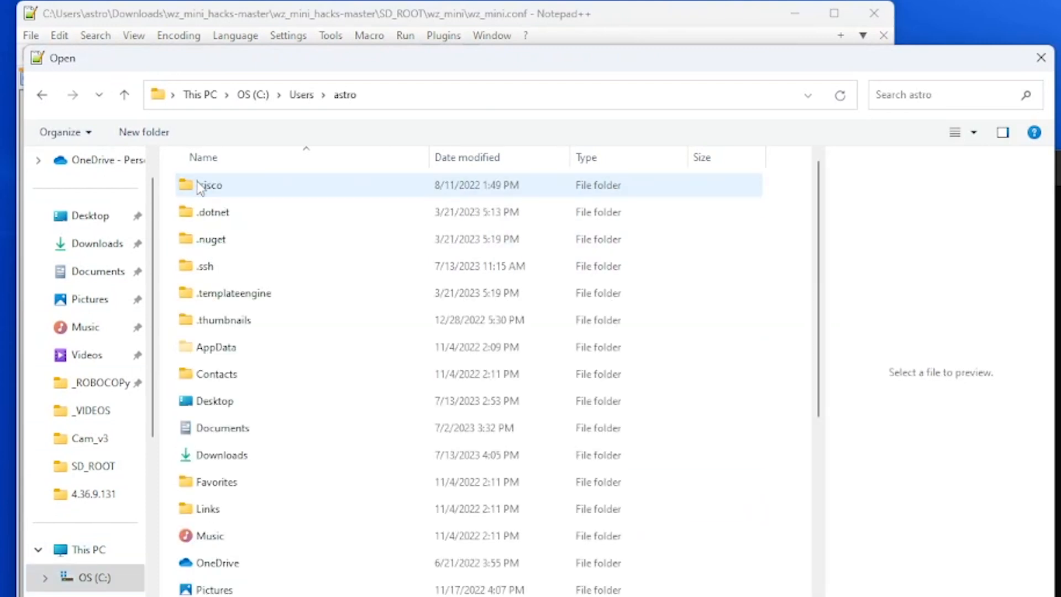
double_click(207, 262)
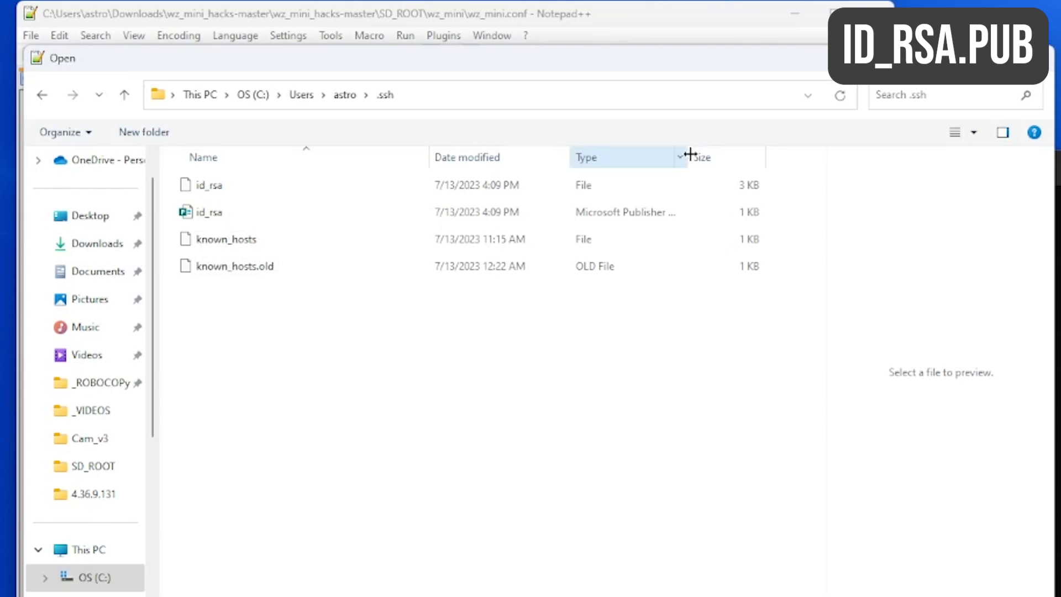
left_click_drag(688, 157, 712, 157)
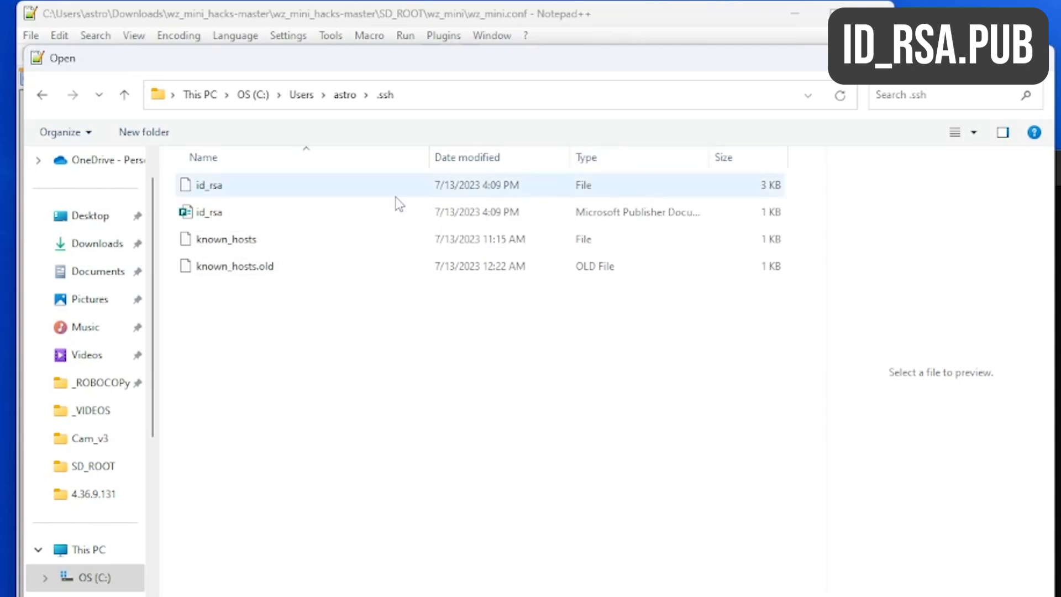
left_click(227, 212)
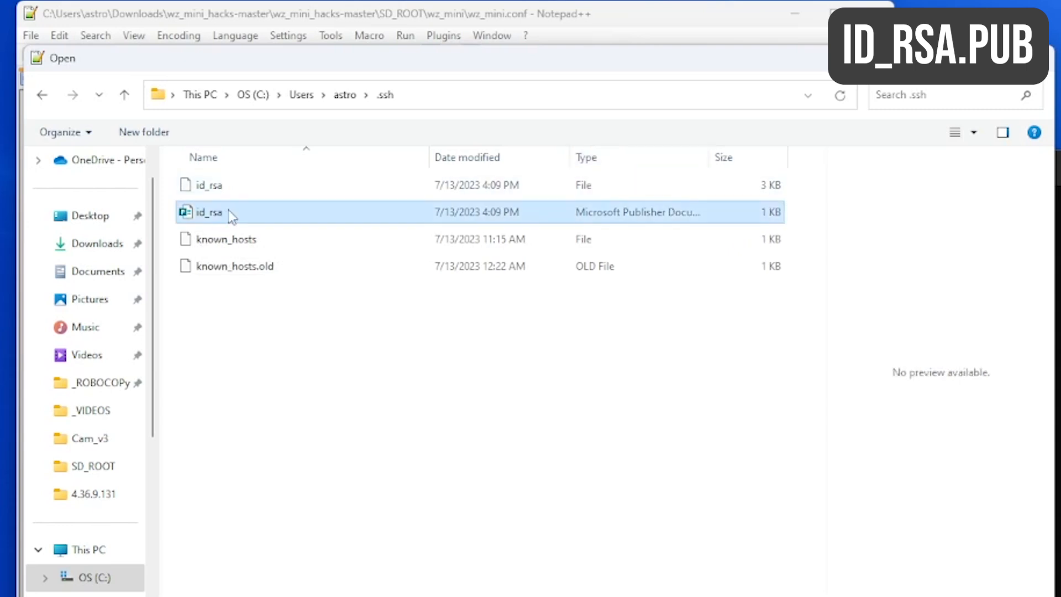
left_click(864, 596)
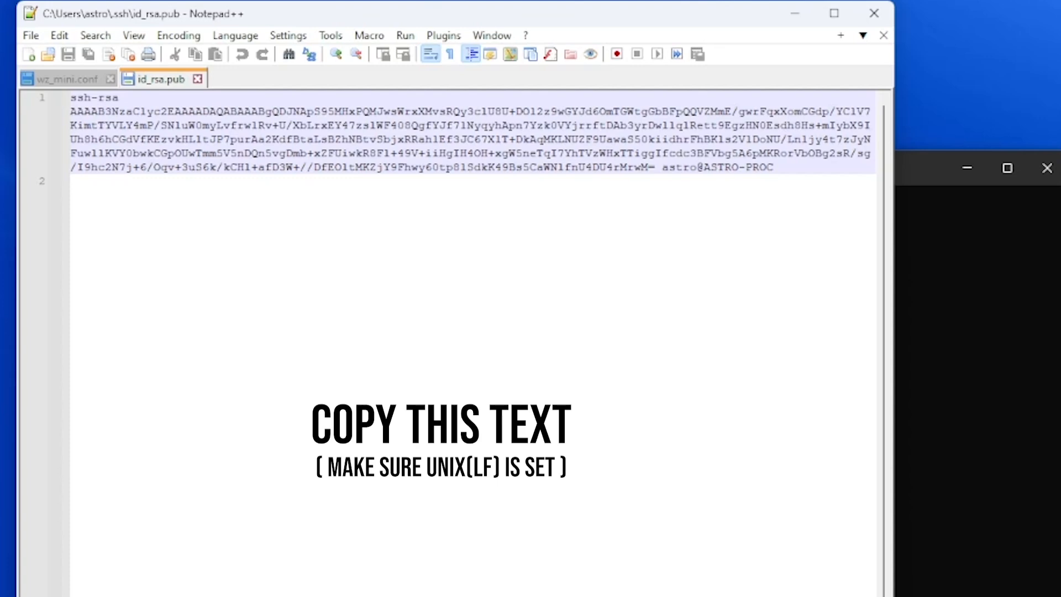
Select the public key text, then open authorized_keys from Downloads\wz_mini_hacks-master\SD_ROOT\wz_mini\etc\ssh.
key("ctrl+a")
left_click(31, 36)
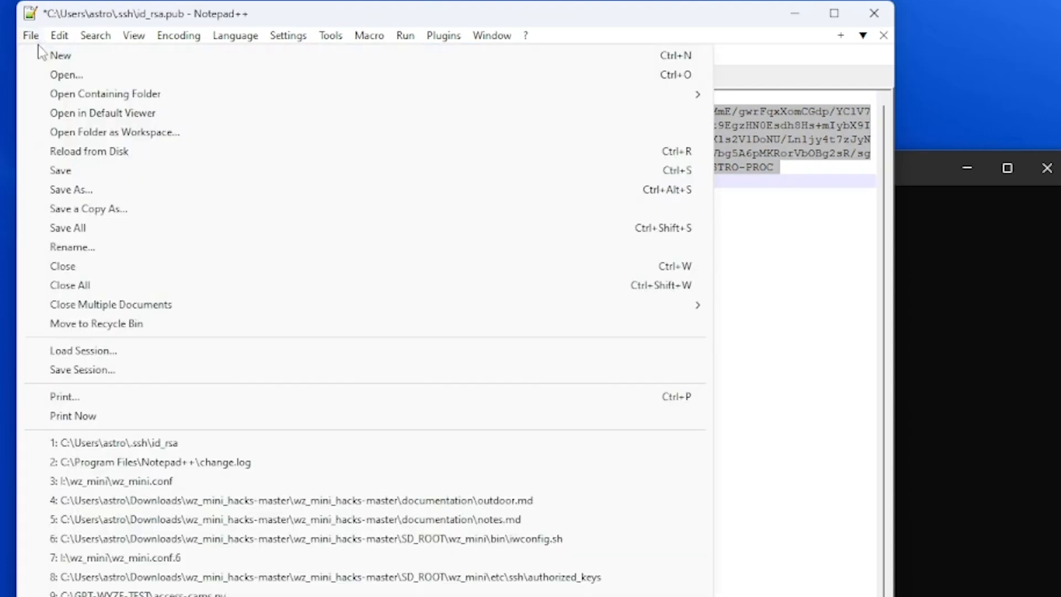
left_click(55, 75)
left_click(97, 243)
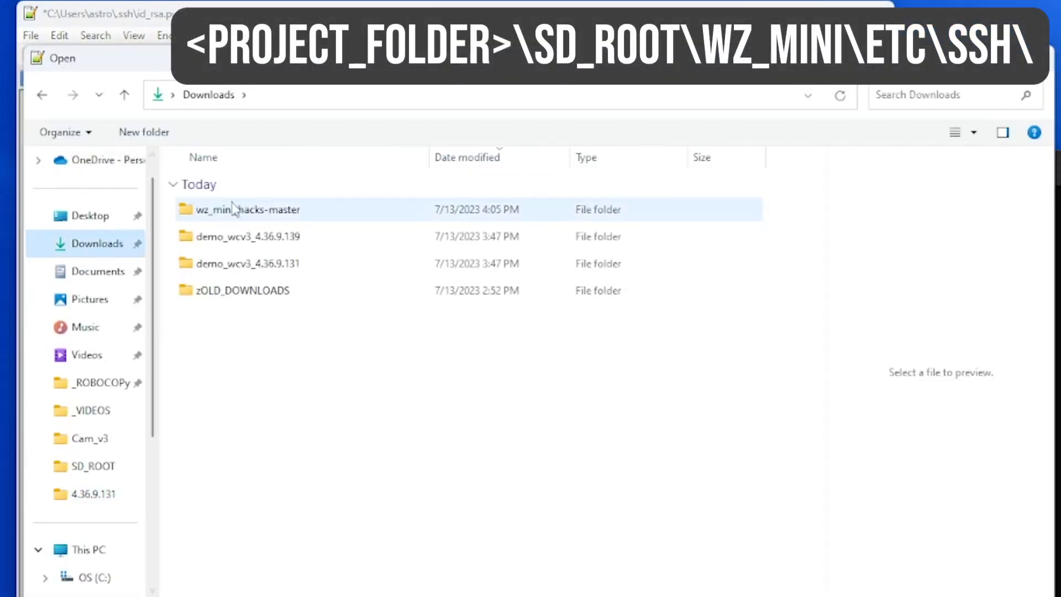
double_click(235, 209)
double_click(236, 209)
double_click(227, 402)
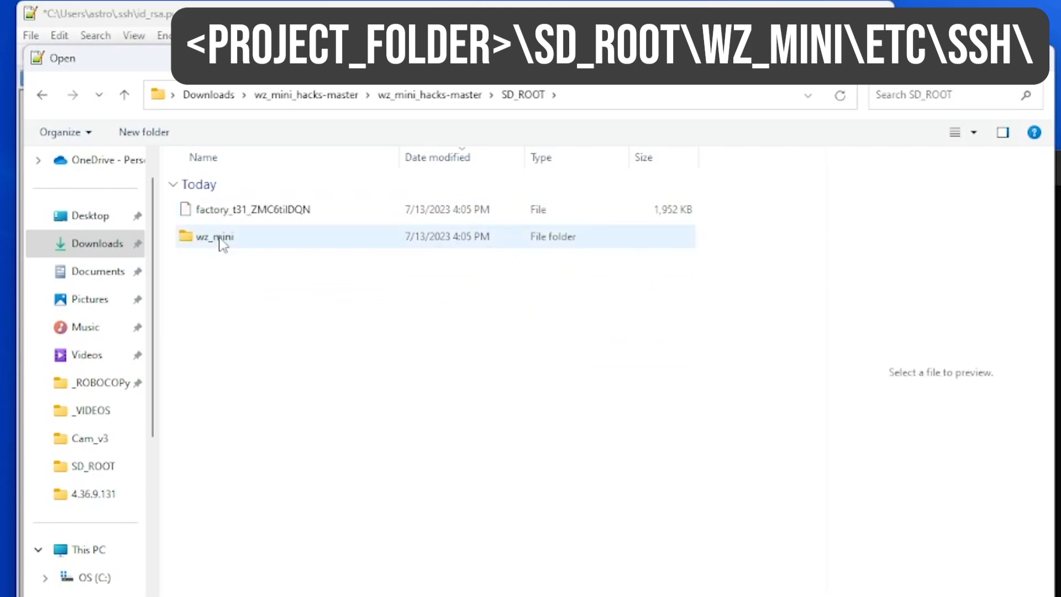
double_click(222, 237)
double_click(218, 425)
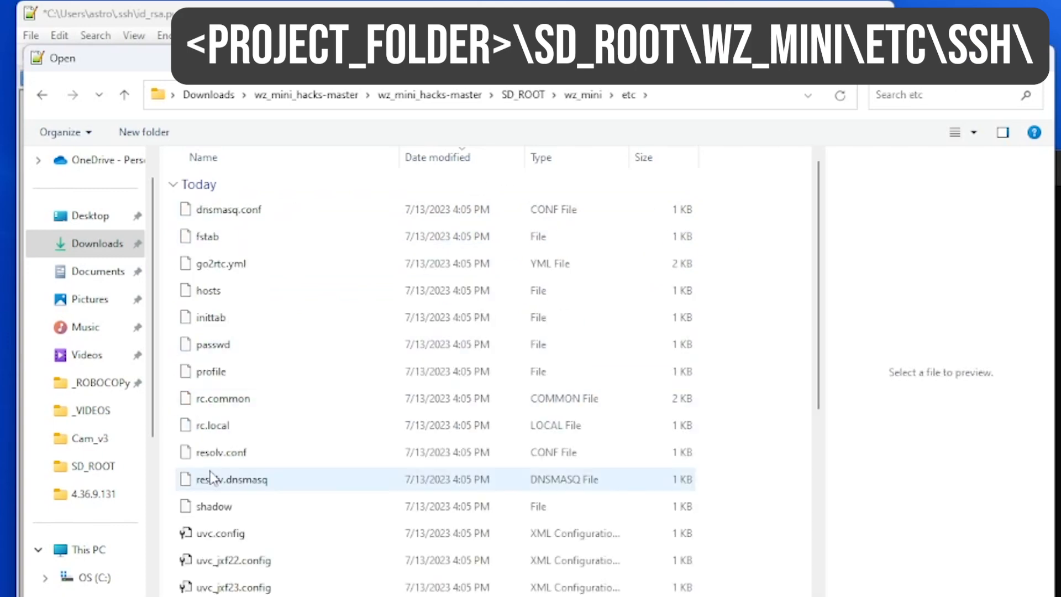
scroll(218, 458, "down", 3)
double_click(217, 445)
double_click(233, 209)
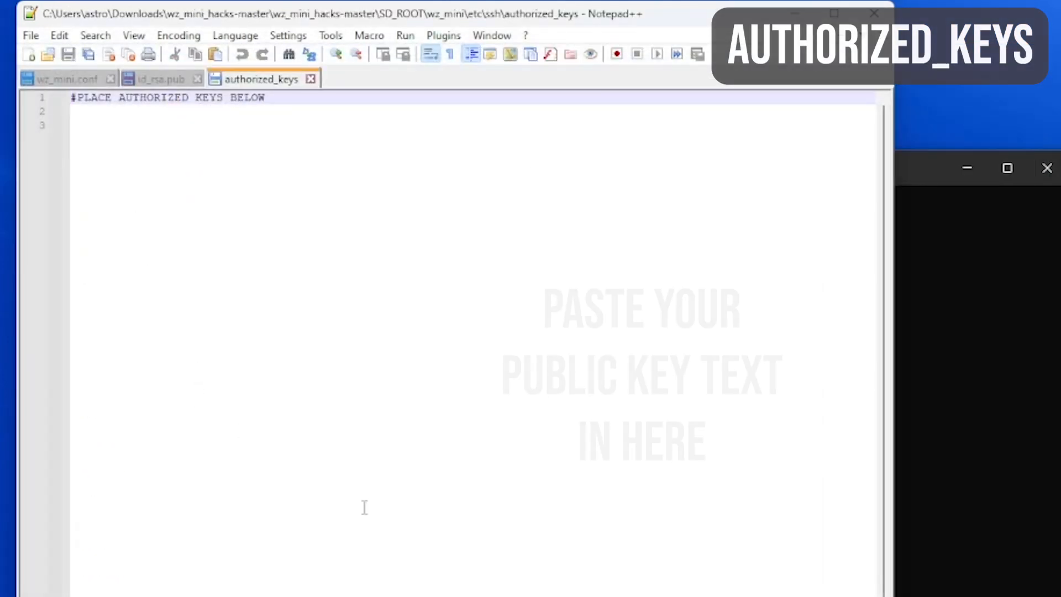
Paste the public key onto line 2 of authorized_keys, close it and id_rsa.pub, and return to Raspberry Pi Imager.
right_click(83, 116)
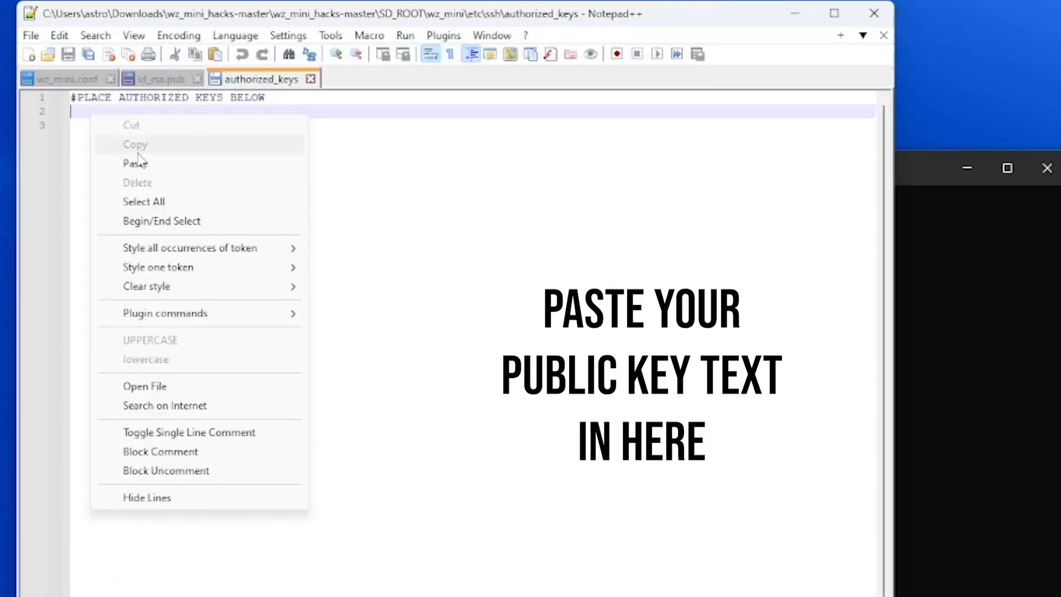
left_click(276, 161)
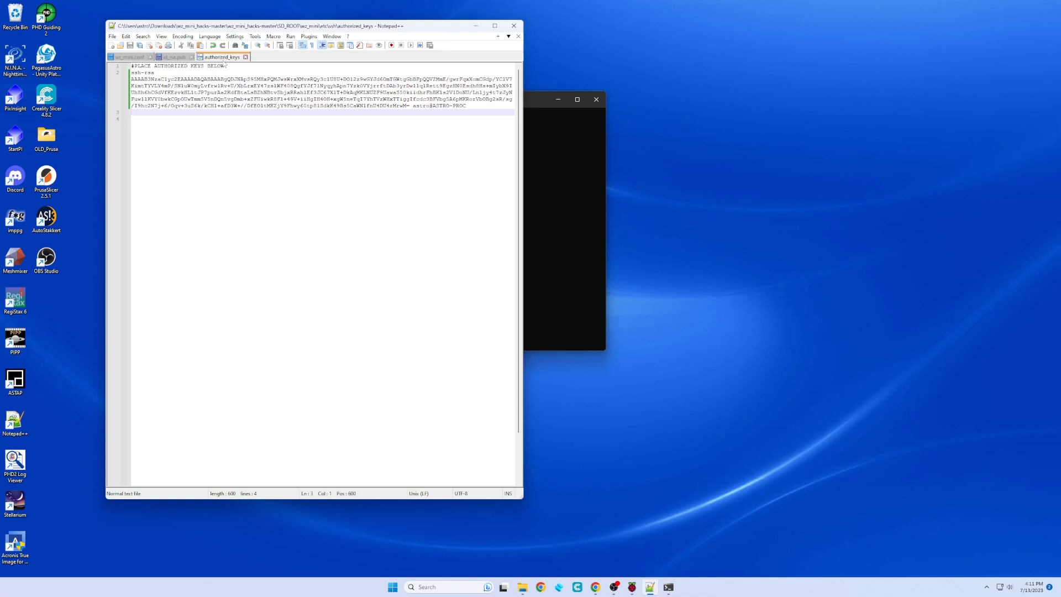
left_click(245, 57)
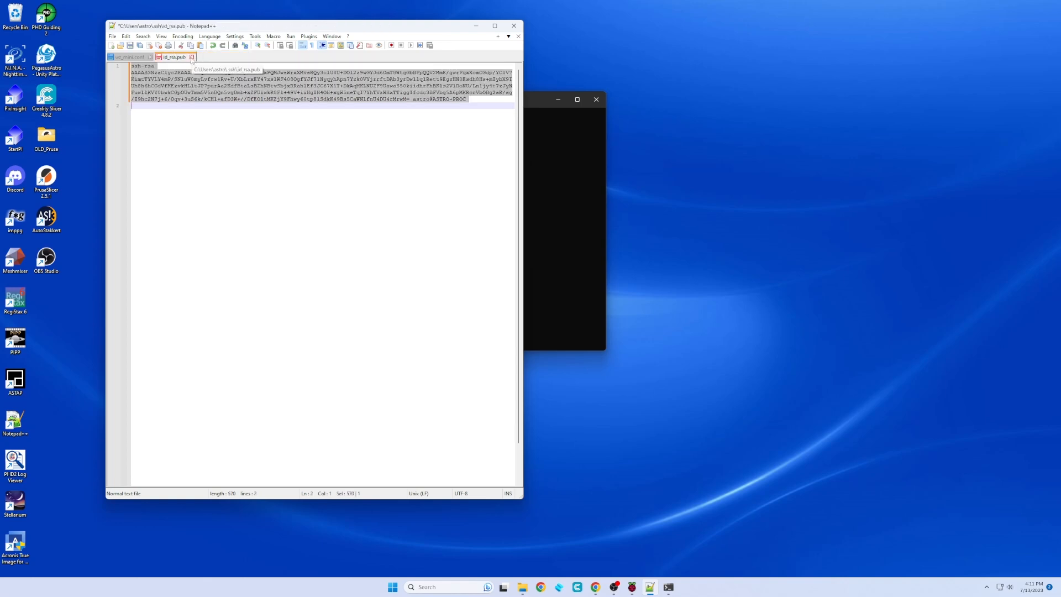
left_click(192, 57)
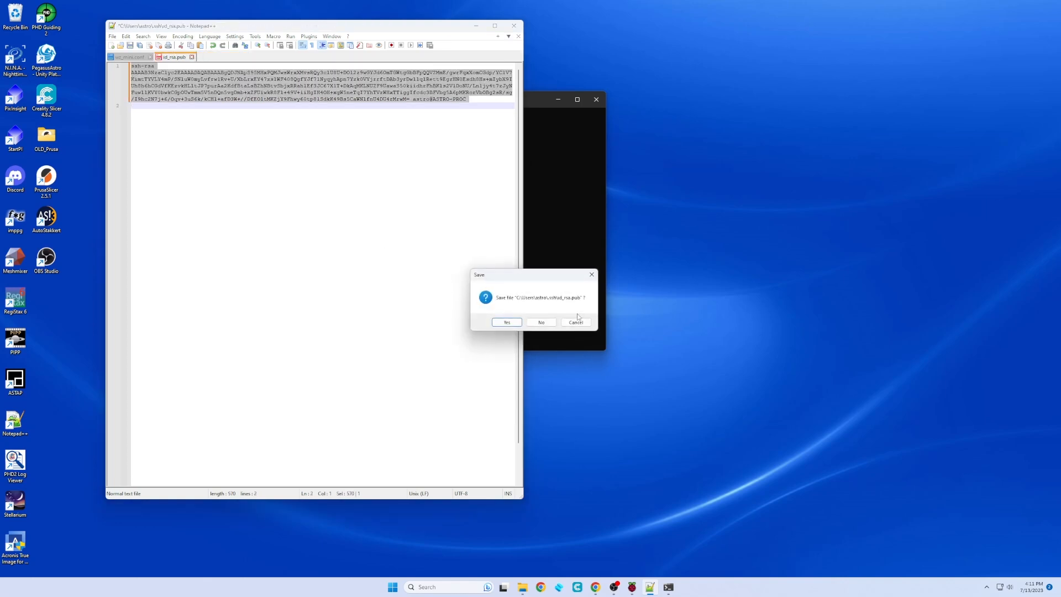
left_click(542, 322)
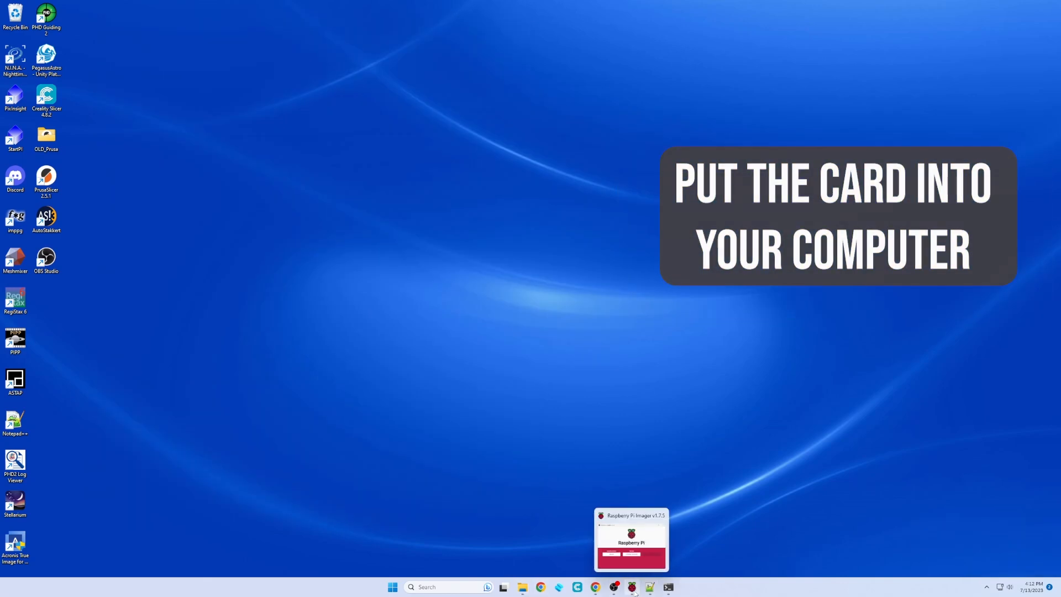
left_click(631, 587)
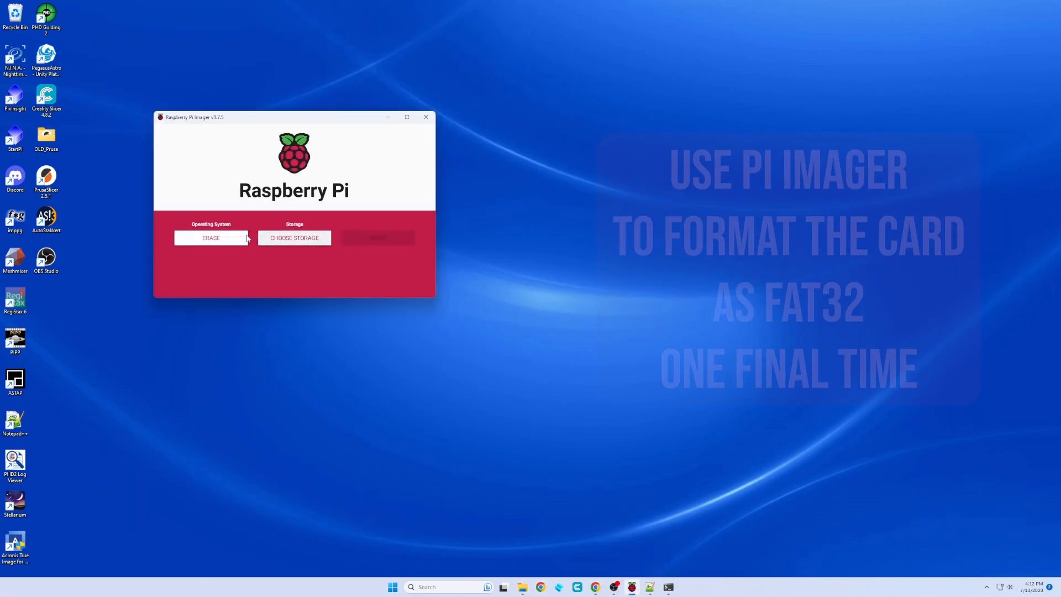
Write ERASE to the SDXC card, confirm wiping it, and dismiss the success message.
left_click(293, 241)
left_click(257, 217)
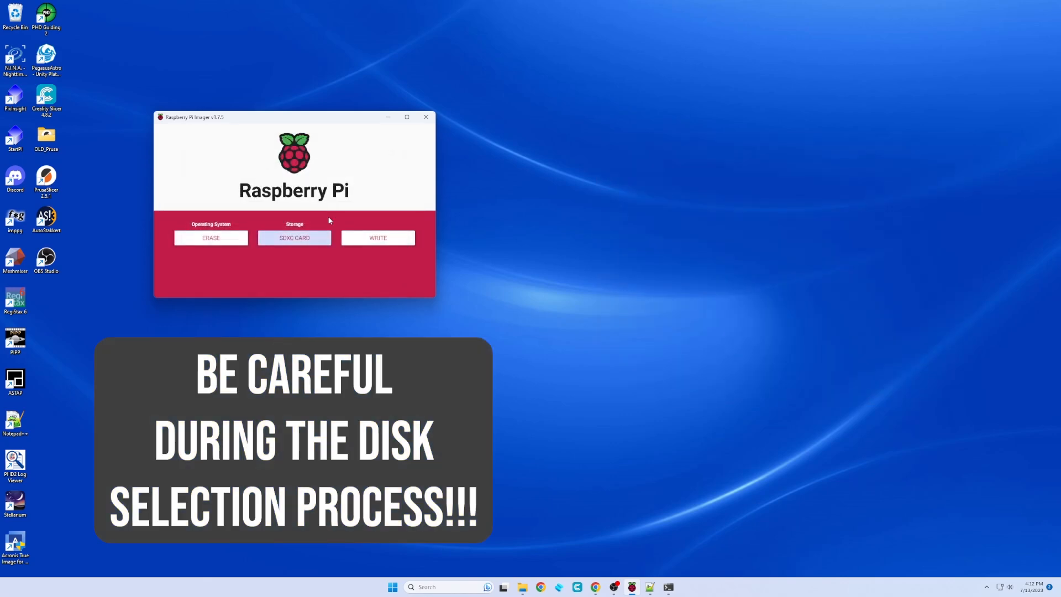
left_click(380, 241)
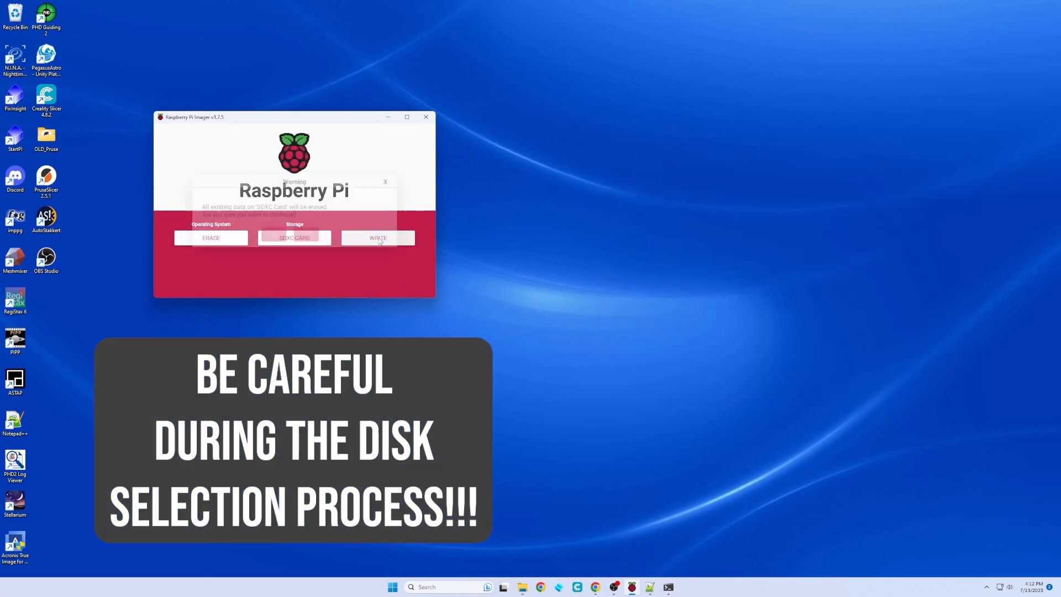
left_click(306, 237)
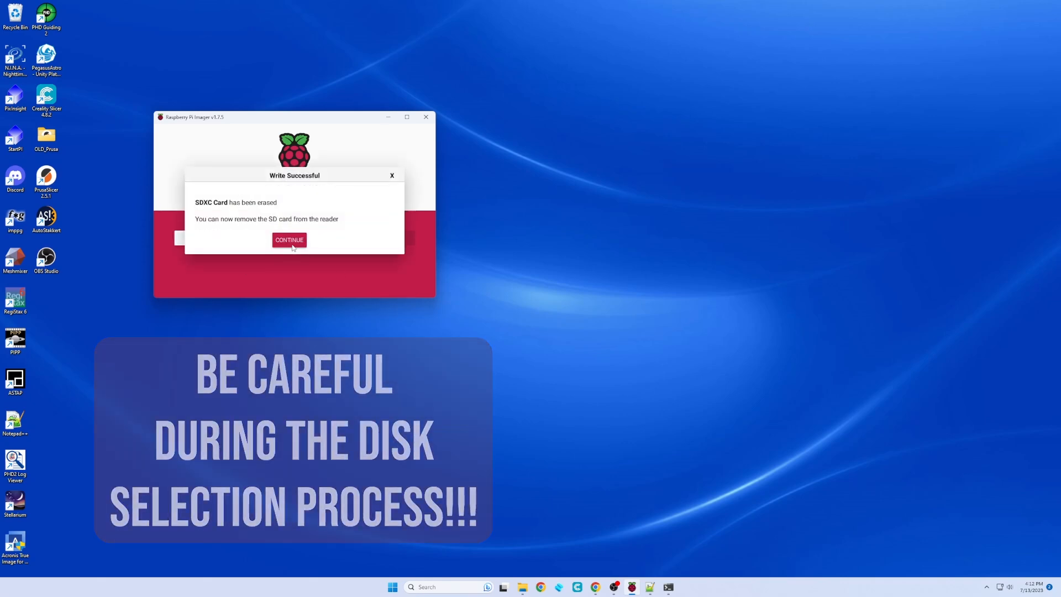
left_click(289, 240)
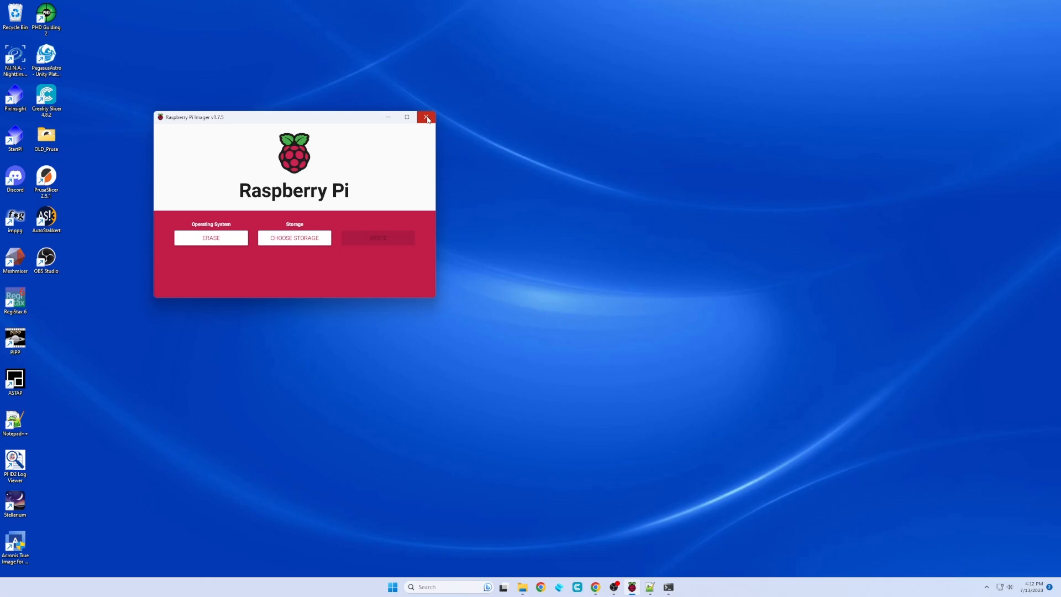
Minimize the Imager and copy both items inside wz_mini_hacks-master\SD_ROOT.
left_click(396, 121)
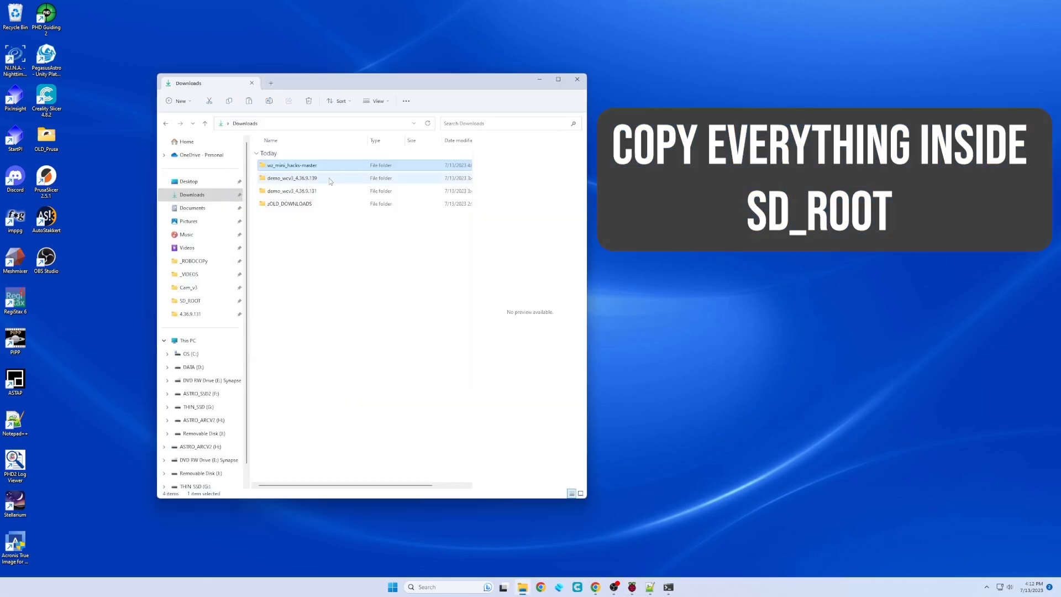
double_click(294, 166)
double_click(279, 256)
left_click_drag(284, 267, 267, 164)
right_click(267, 164)
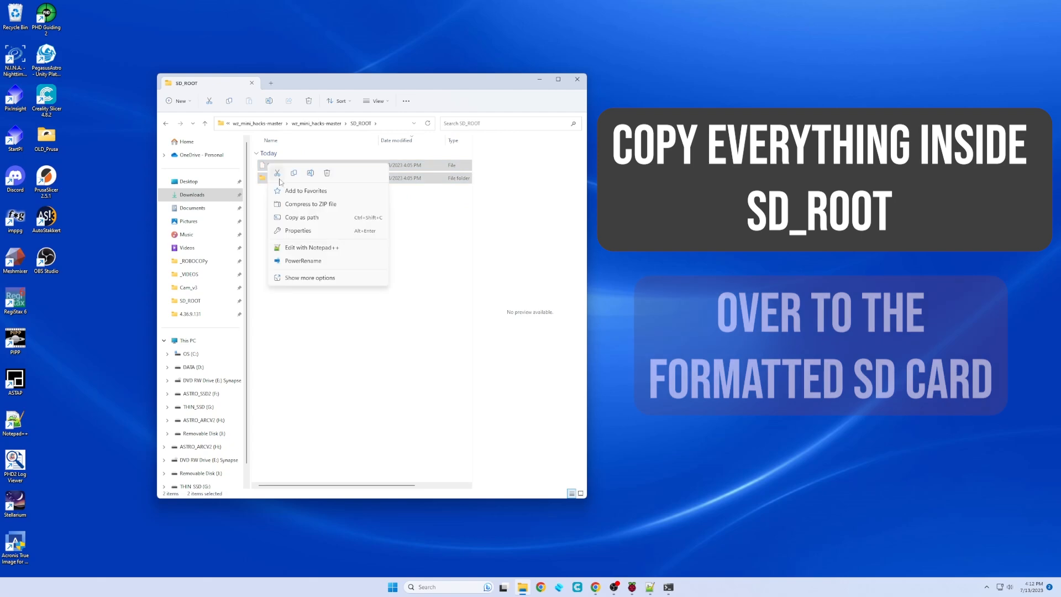
left_click(290, 173)
Paste the SD_ROOT contents onto Removable Disk (J:) and eject the drive.
left_click(200, 473)
right_click(318, 214)
left_click(431, 218)
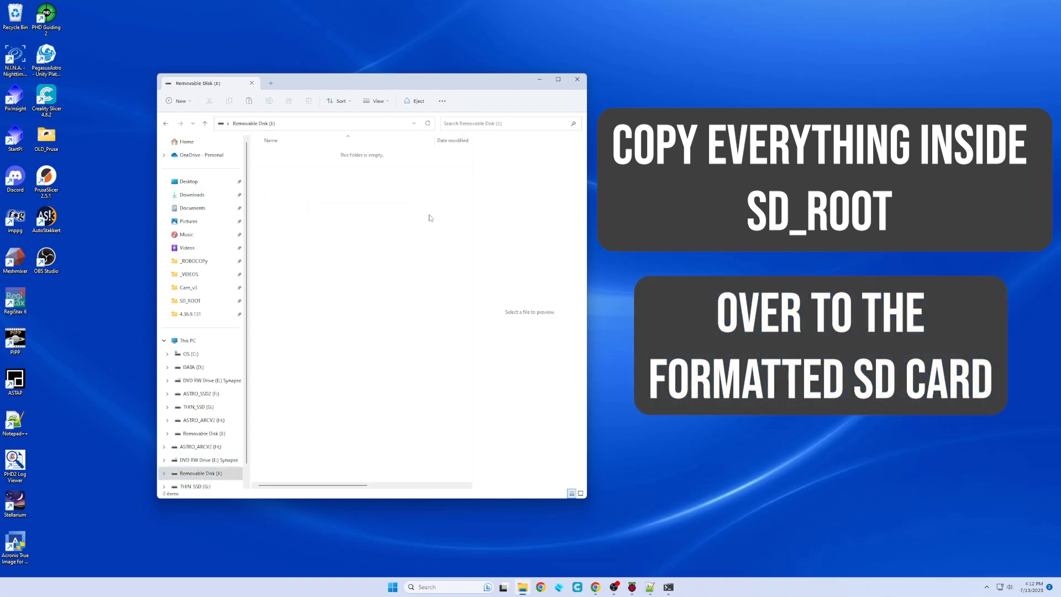
left_click(192, 195)
right_click(221, 473)
left_click(243, 408)
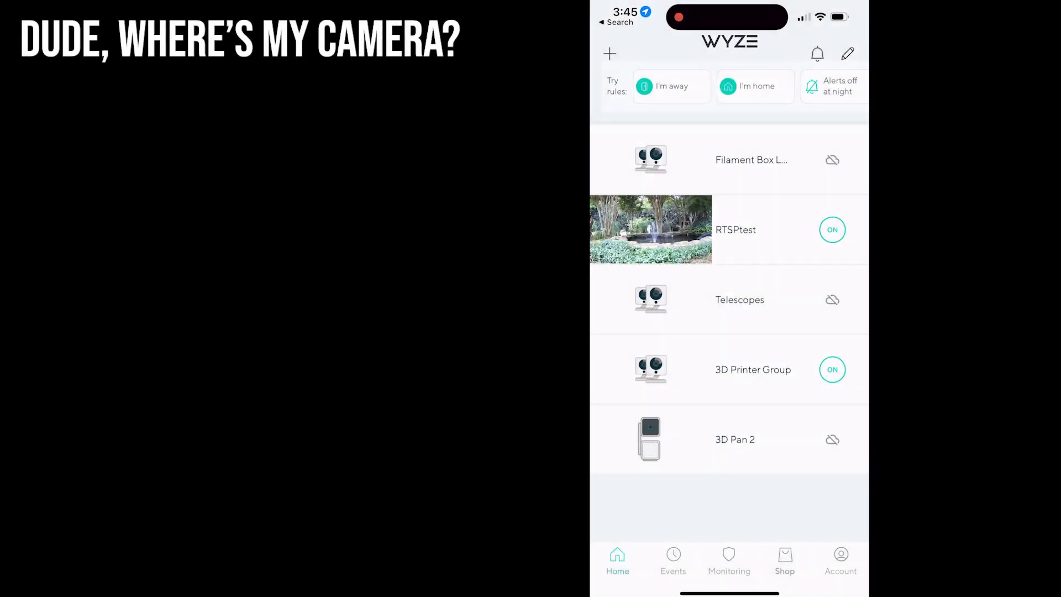
Open the RTSPtest camera's settings and go to Device Info to find its MAC address.
left_click(735, 230)
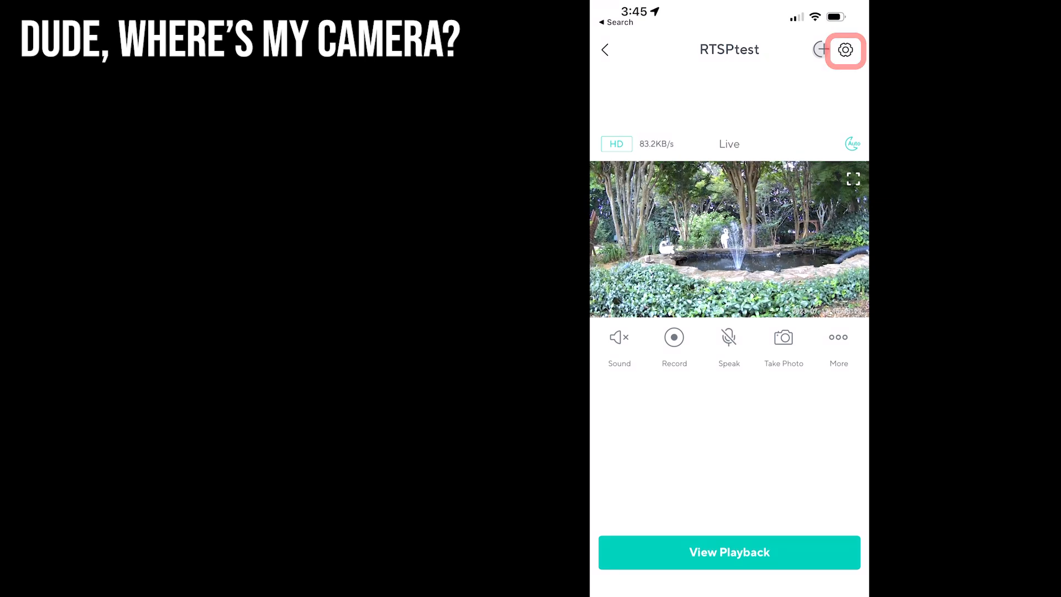
left_click(846, 49)
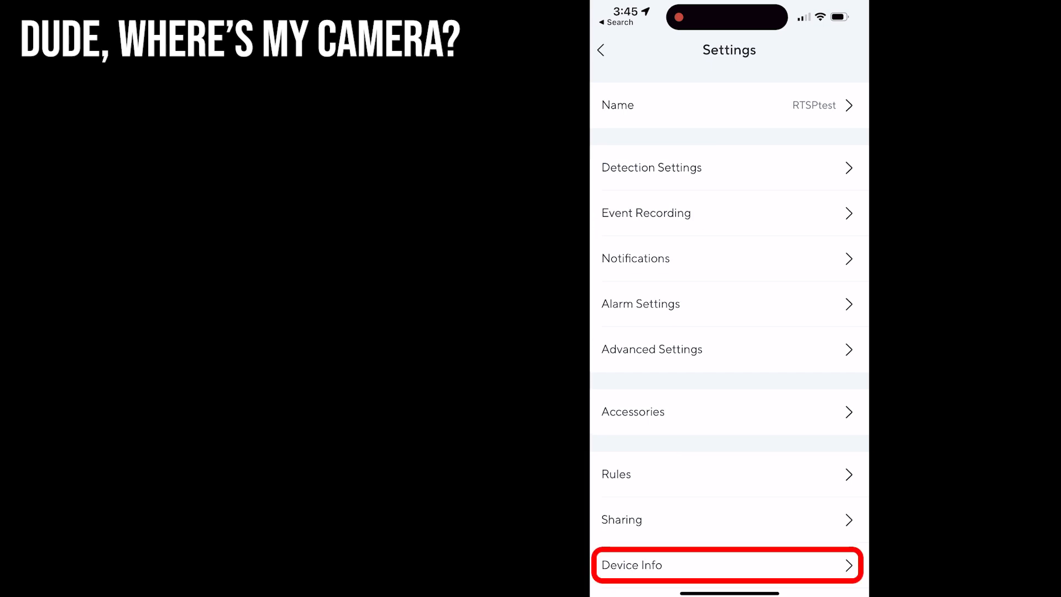
left_click(631, 565)
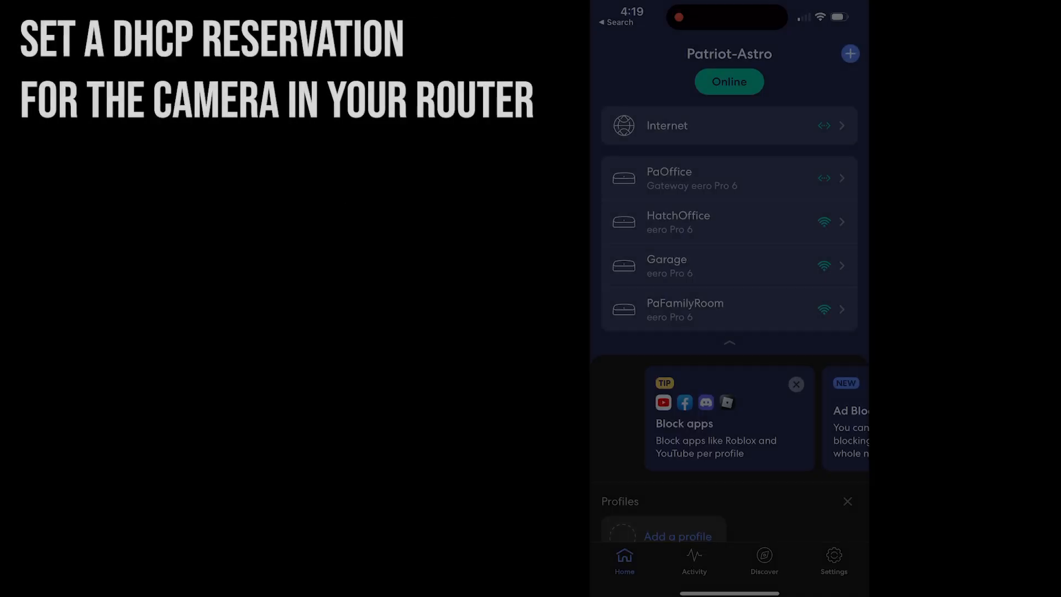
Rename the Wyze camera device in the eero app to RTSPtest.
scroll(730, 276, "down", 20)
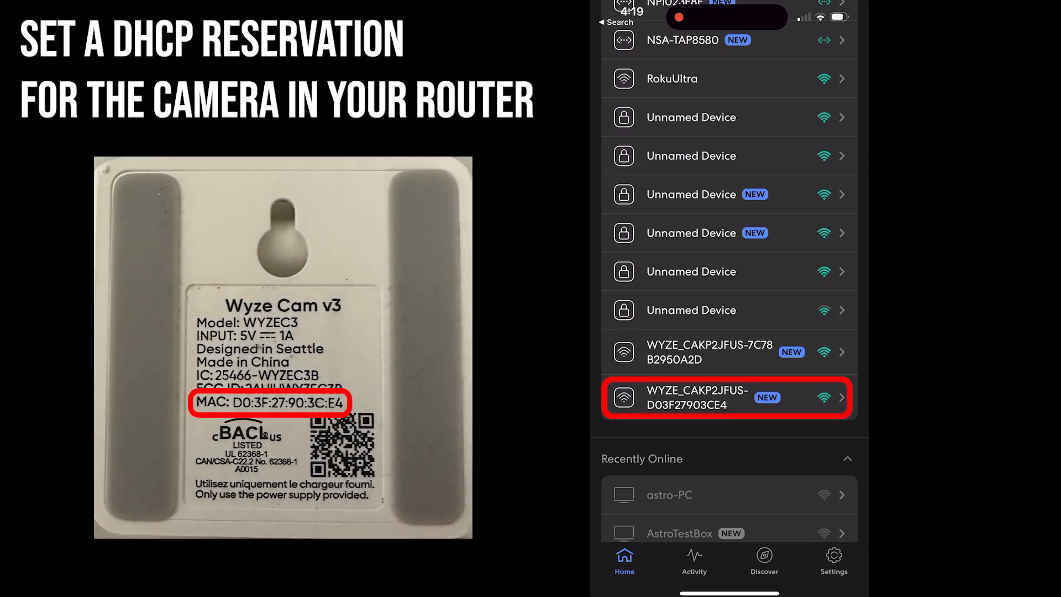
left_click(730, 398)
left_click(730, 144)
type("RTSPtest")
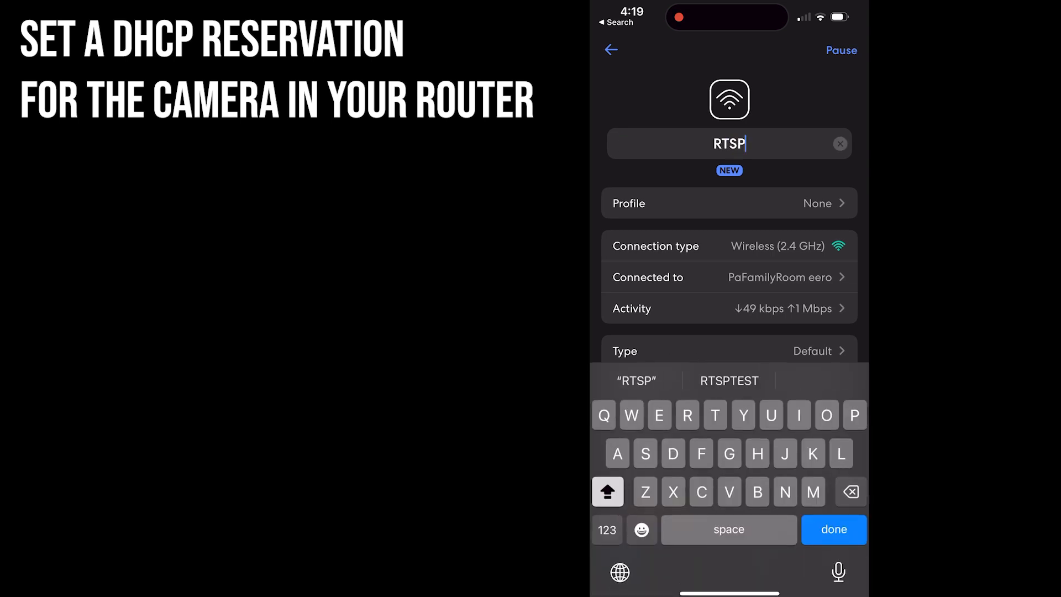
key("Return")
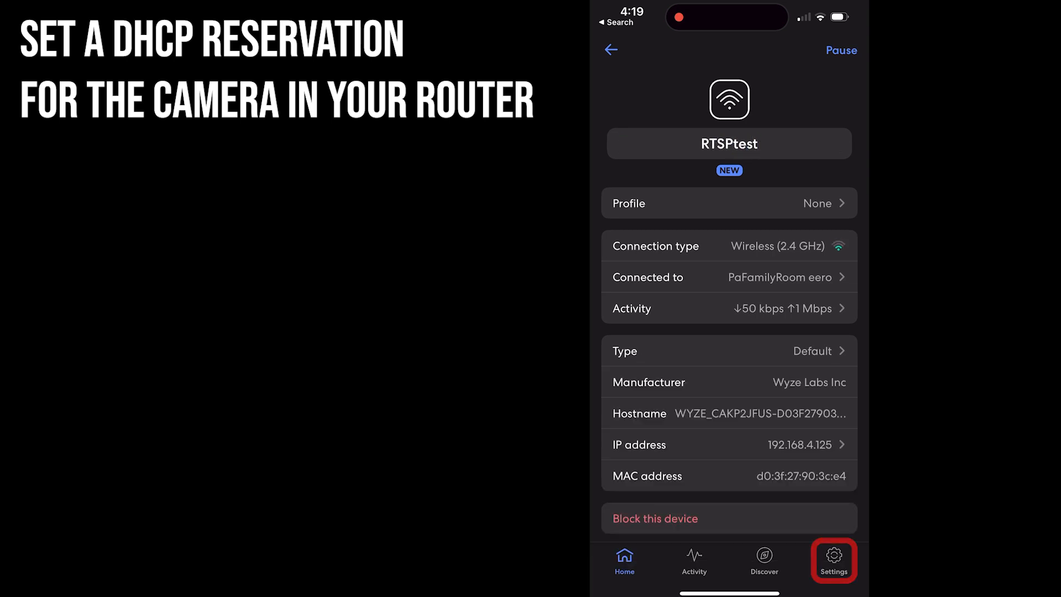
Add and save a DHCP reservation for RTSPtest at 192.168.4.125, then launch N.I.N.A.
left_click(834, 560)
left_click(656, 302)
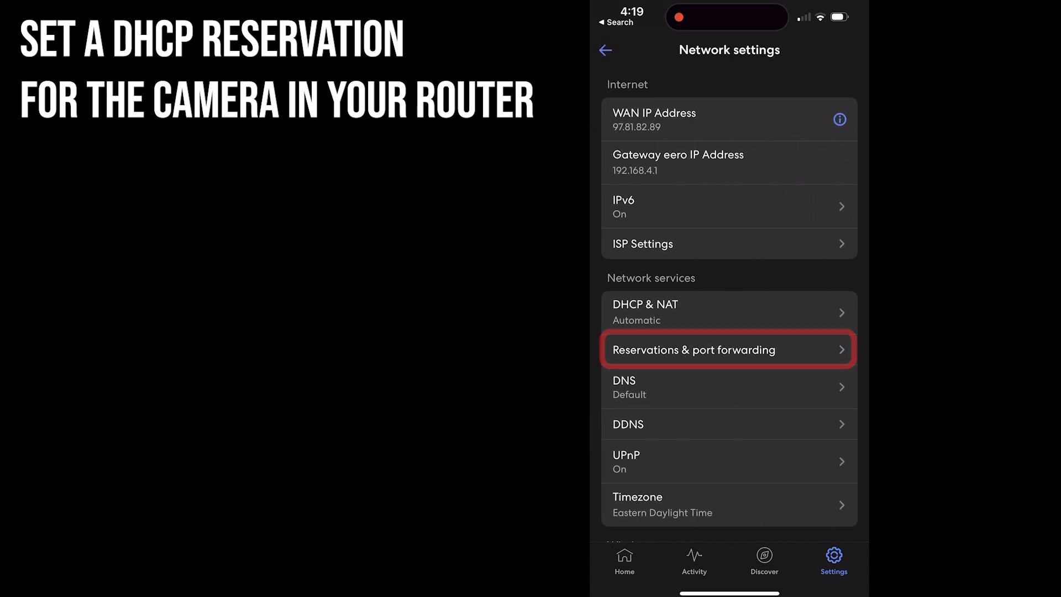
left_click(693, 350)
scroll(729, 276, "down", 5)
left_click(734, 414)
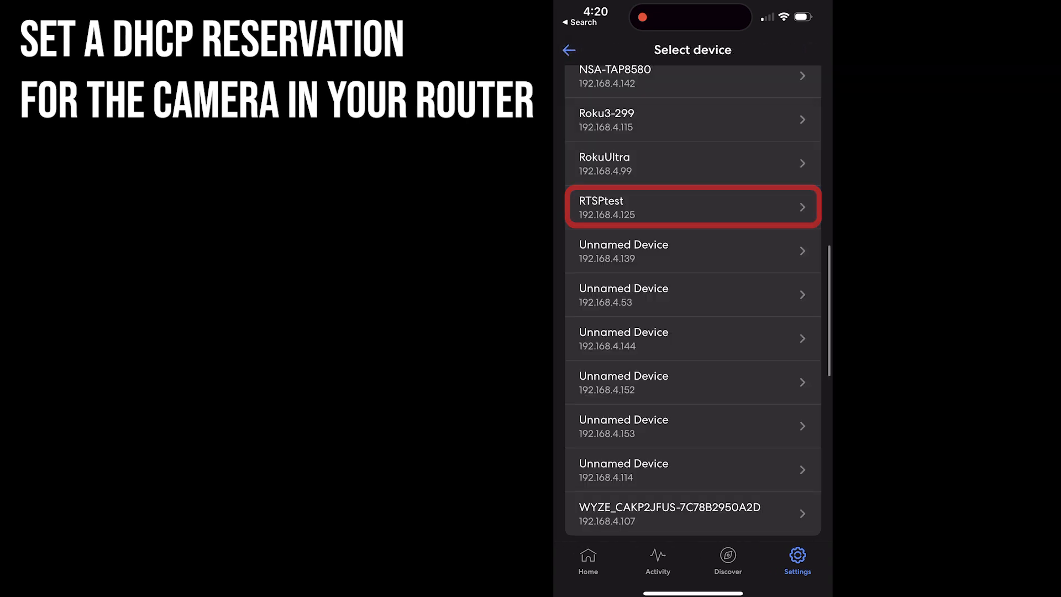
left_click(693, 207)
left_click(807, 48)
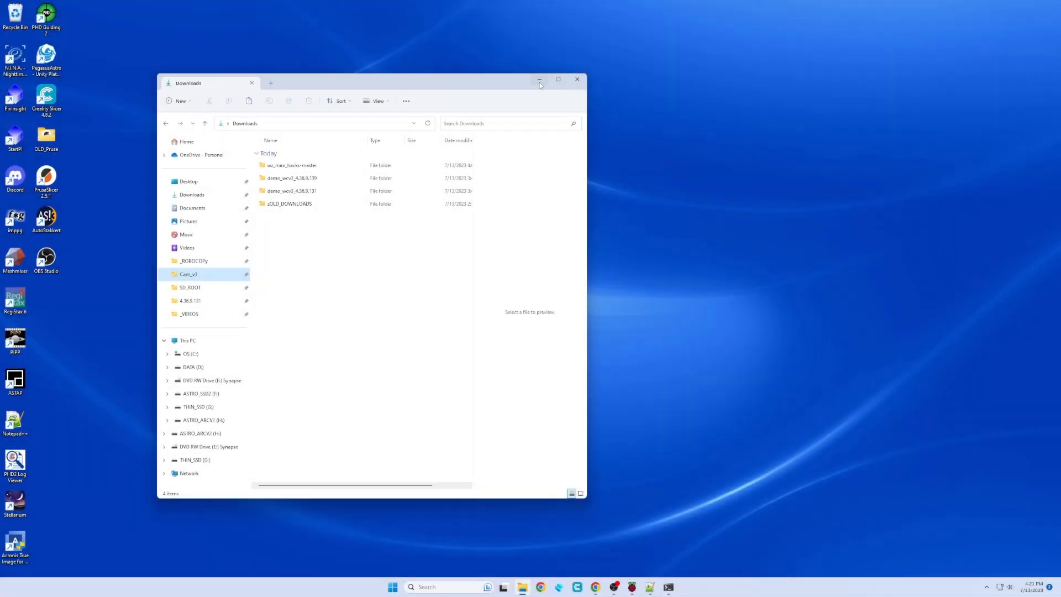
left_click(539, 82)
double_click(15, 56)
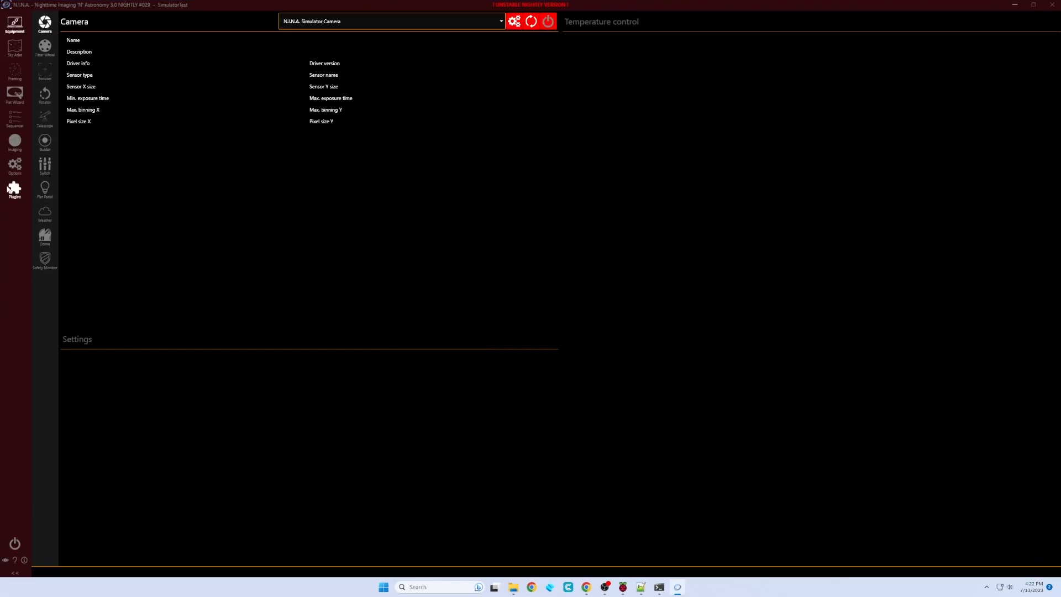
Install the RTSP Client plugin from N.I.N.A.'s available plugins list.
left_click(13, 191)
left_click(46, 55)
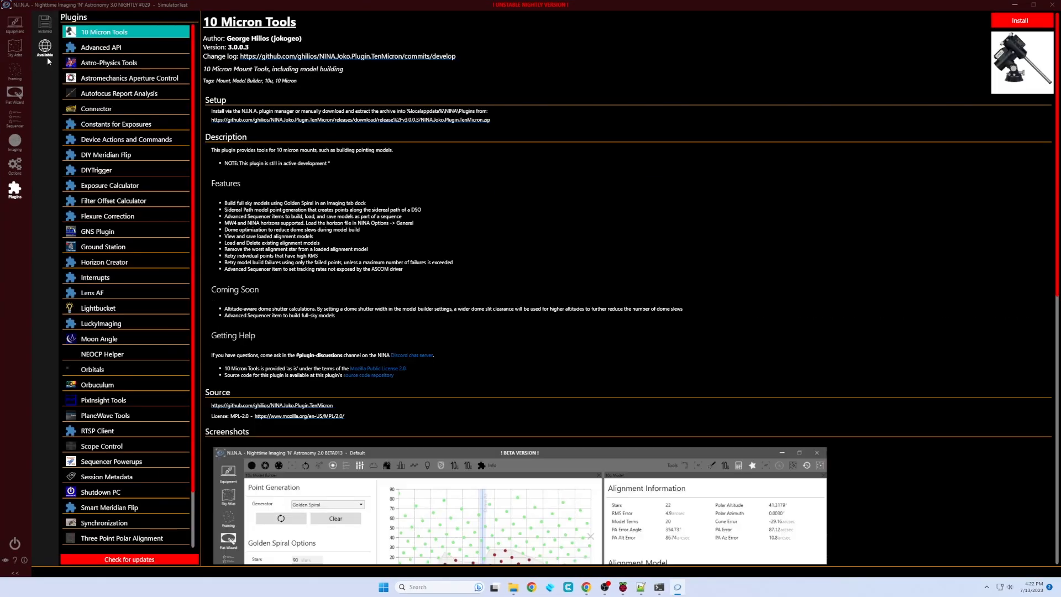
left_click(99, 434)
left_click(1034, 21)
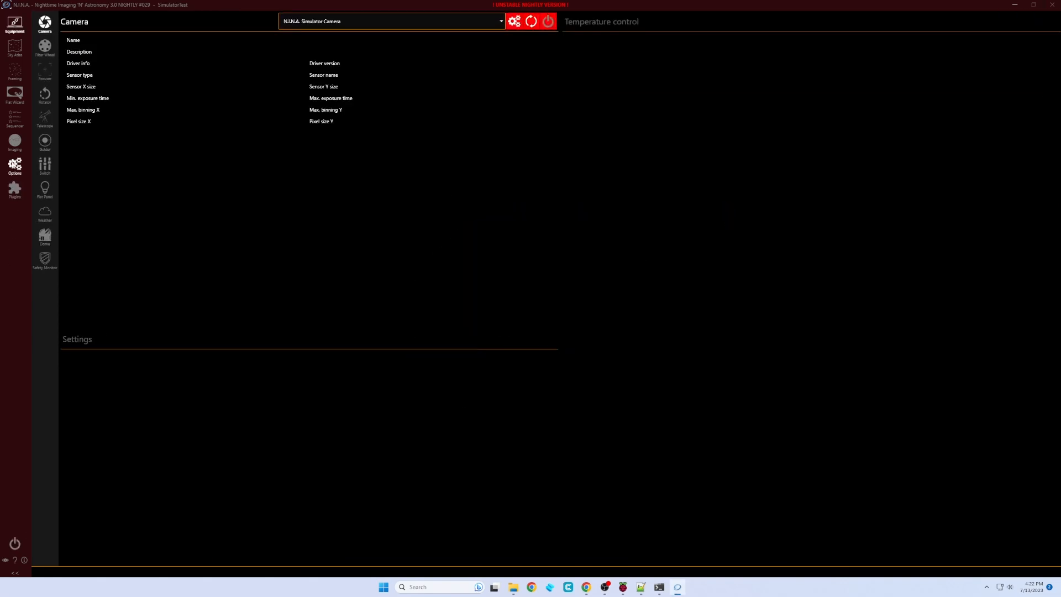
In the imaging workspace's RTSP Player, enter the stream username, password and address 192.168.4.125:8554.
left_click(15, 143)
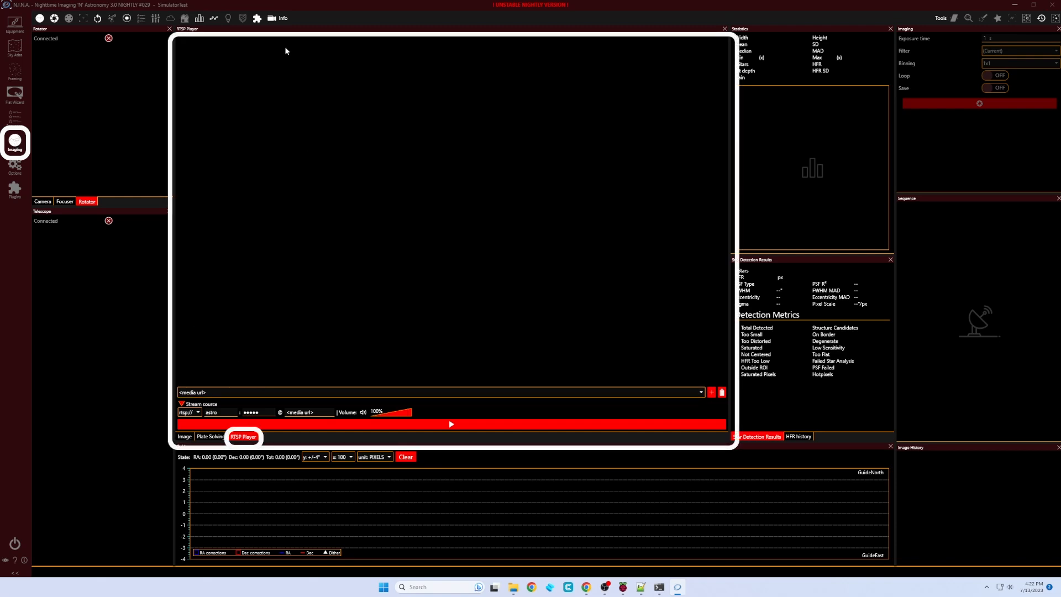
left_click(273, 19)
left_click(273, 19)
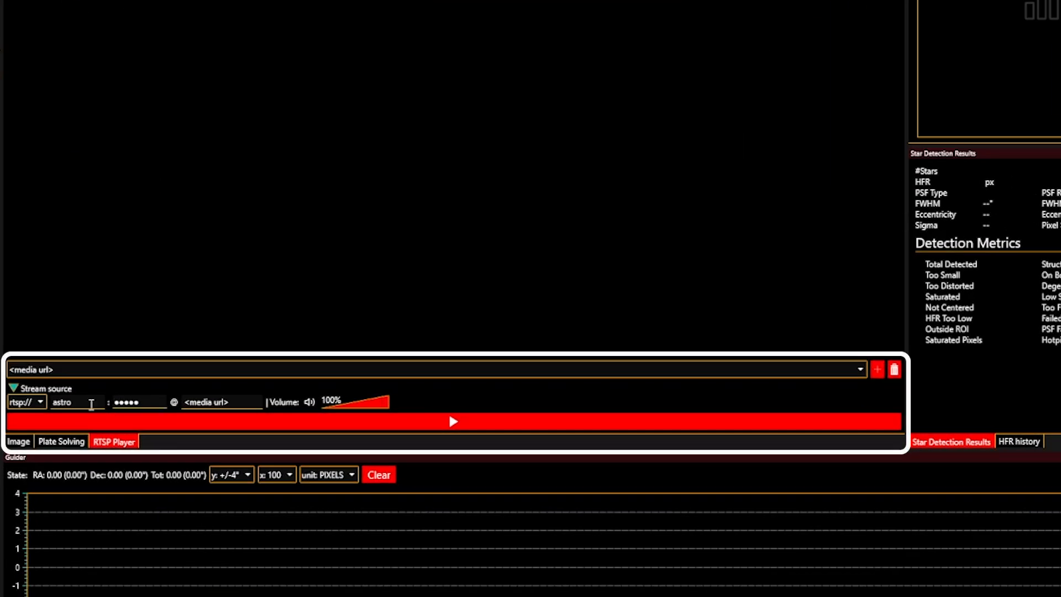
left_click(91, 404)
double_click(158, 399)
type("•••••")
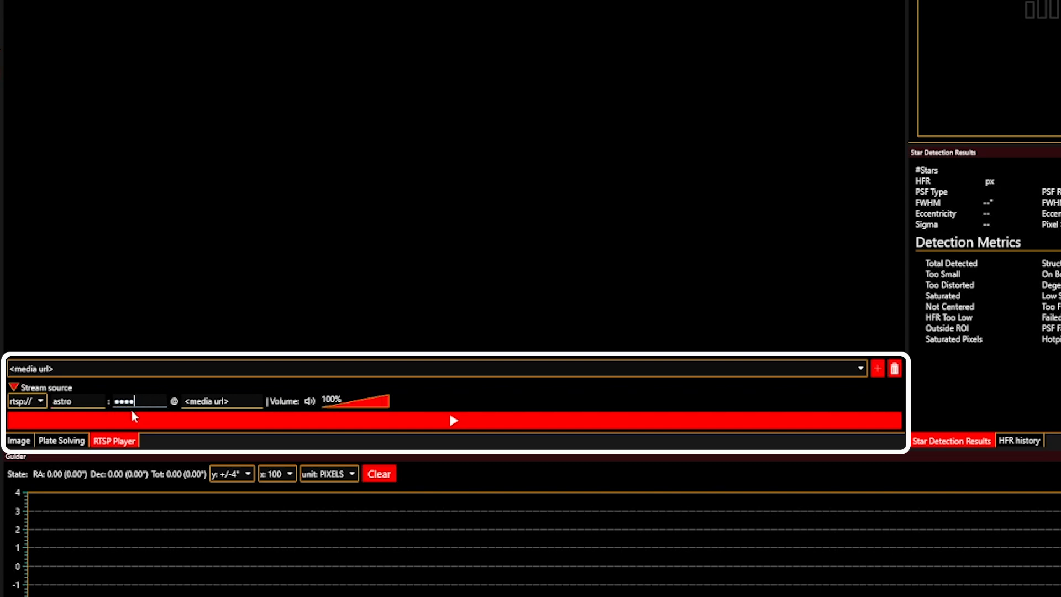
left_click_drag(230, 402, 180, 402)
key("BackSpace")
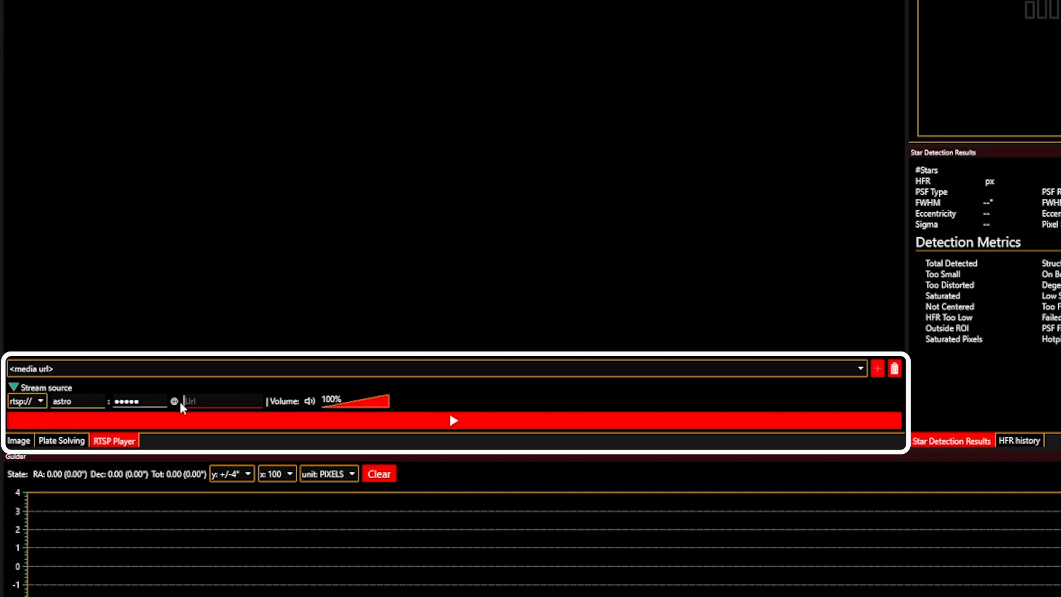
type("192.168.4.125:8554/")
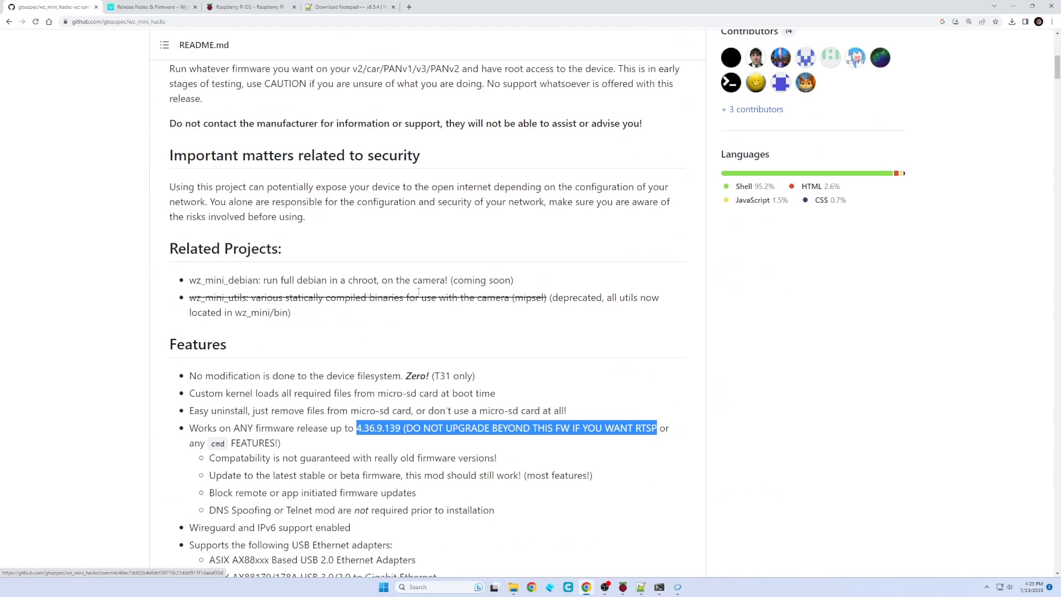
Play the camera's live RTSP stream from the unicast address.
scroll(420, 310, "down", 20)
scroll(423, 327, "down", 15)
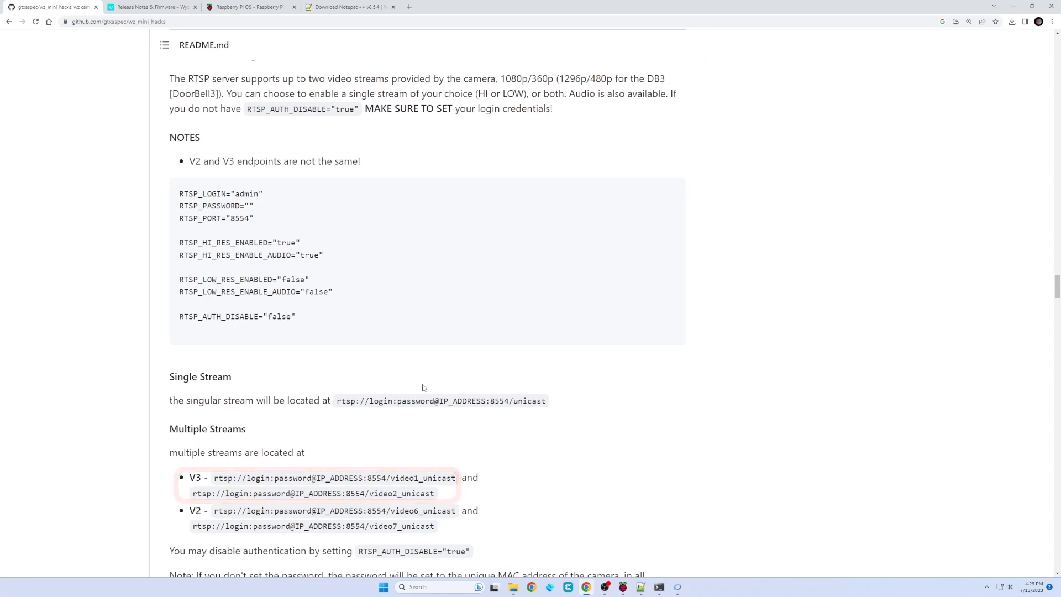
scroll(421, 385, "down", 1)
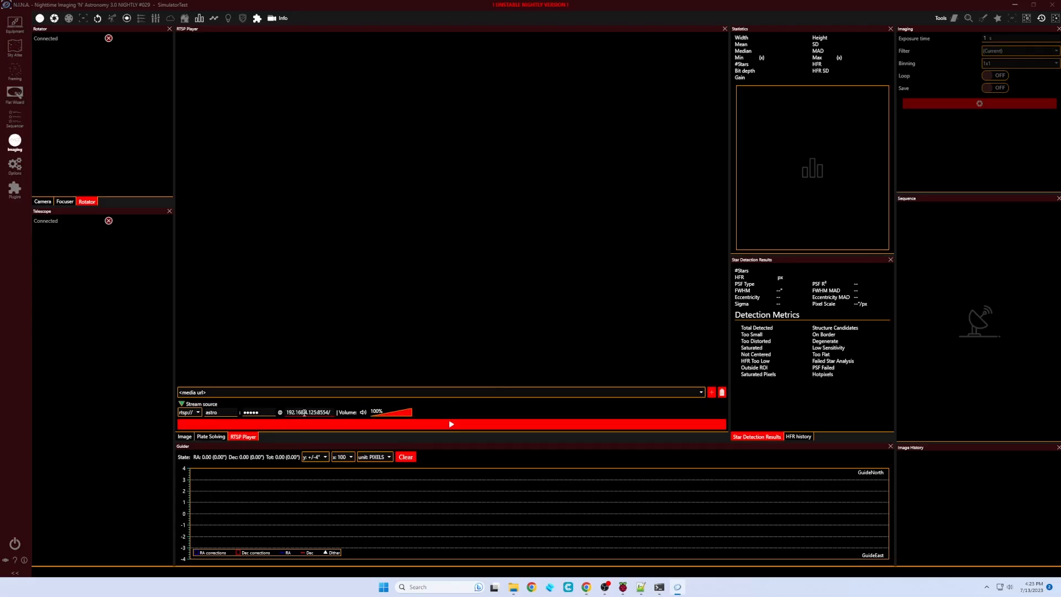
type("unicast")
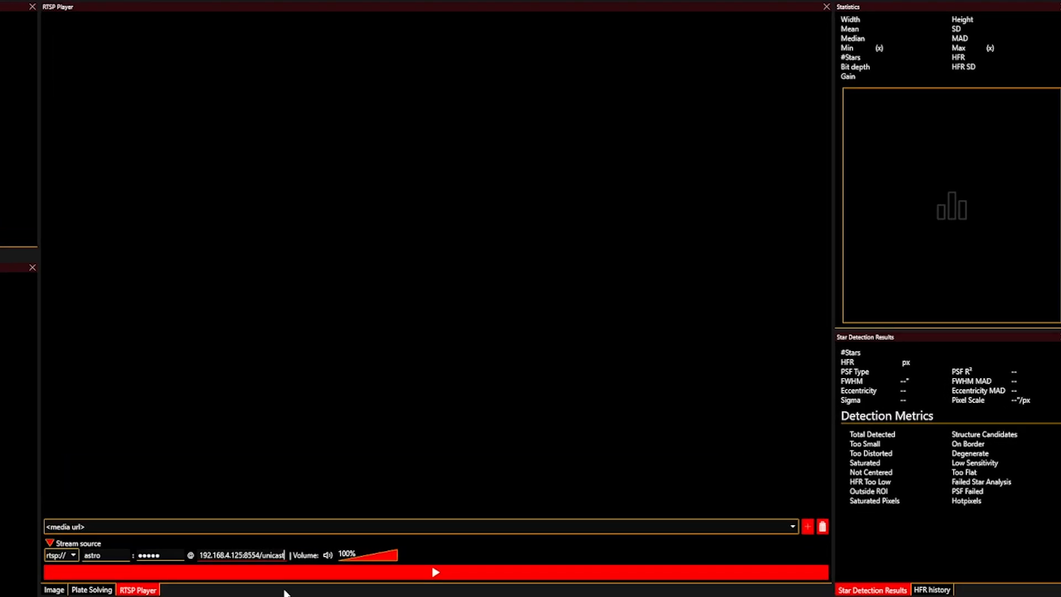
left_click(434, 572)
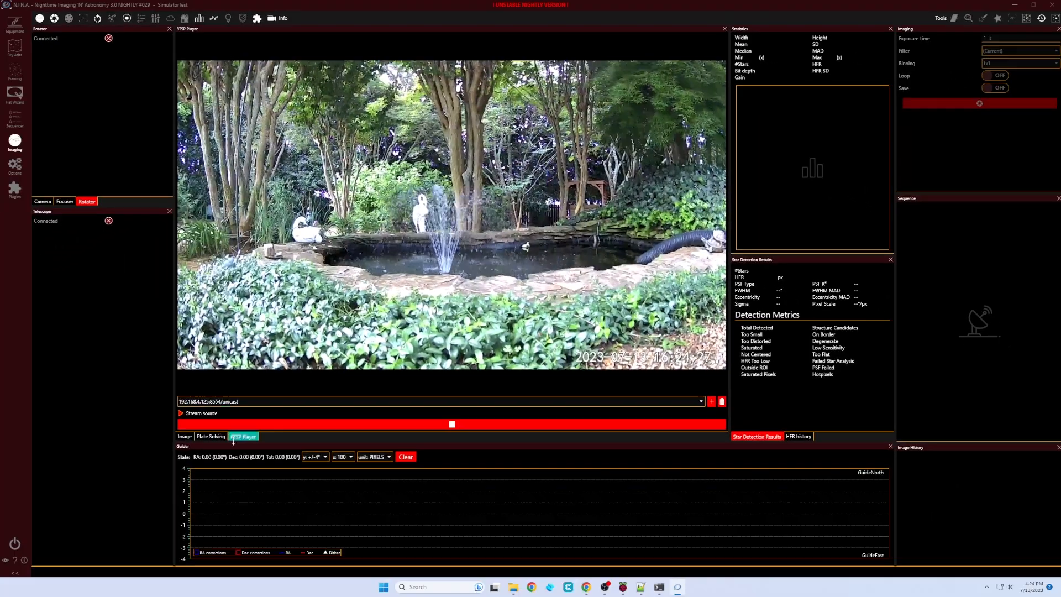
Dock the RTSP player in the left column, shrink it, and minimise N.I.N.A.
left_click_drag(234, 436, 102, 374)
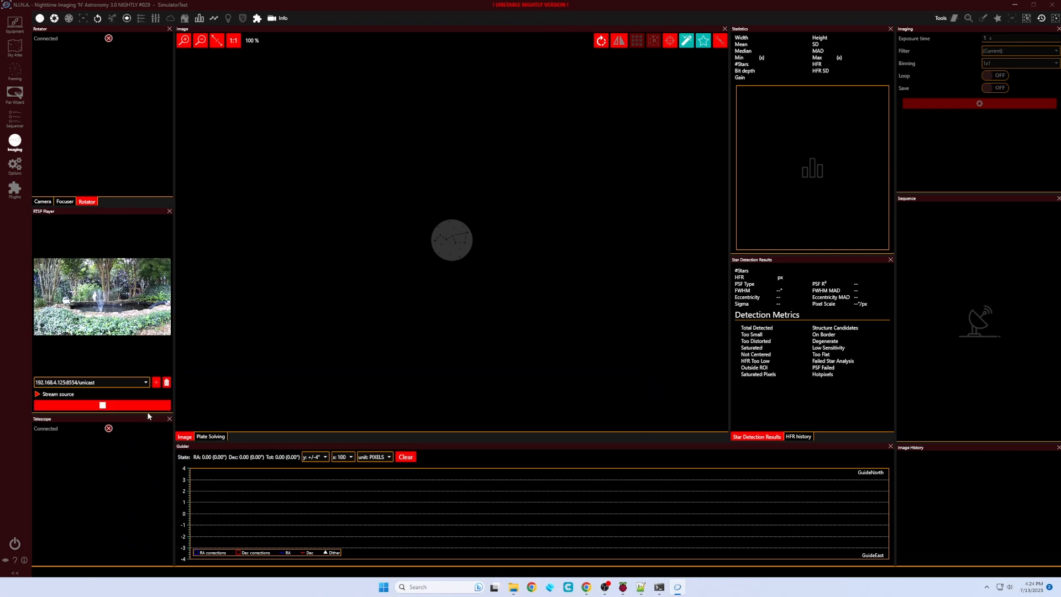
left_click_drag(152, 415, 148, 360)
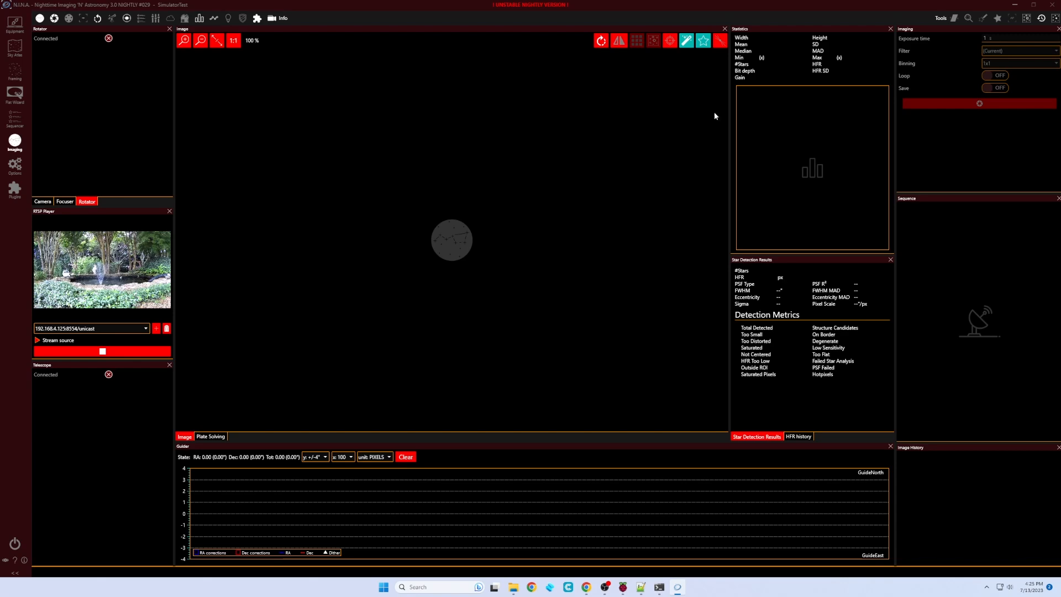
left_click(1015, 5)
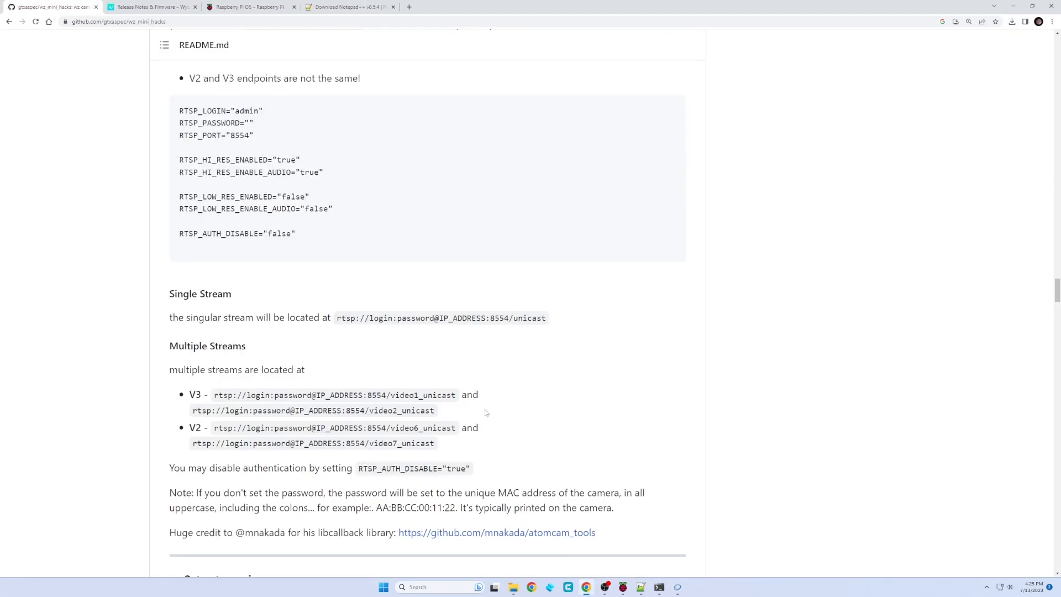
Load the camera's web server at 192.168.4.125 in a new tab.
left_click(409, 7)
type("192.168.4.125")
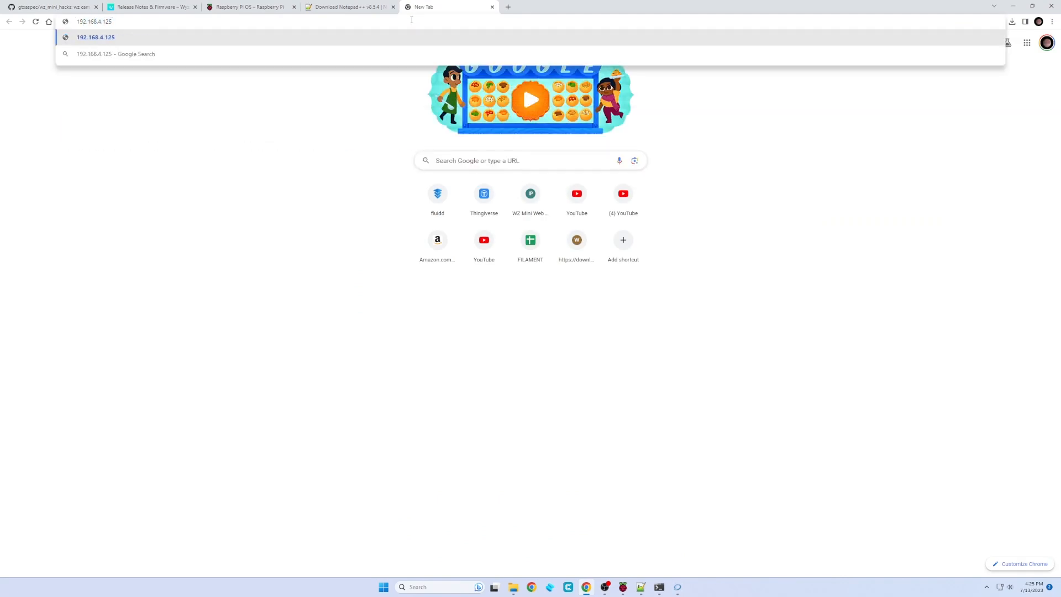
key("Return")
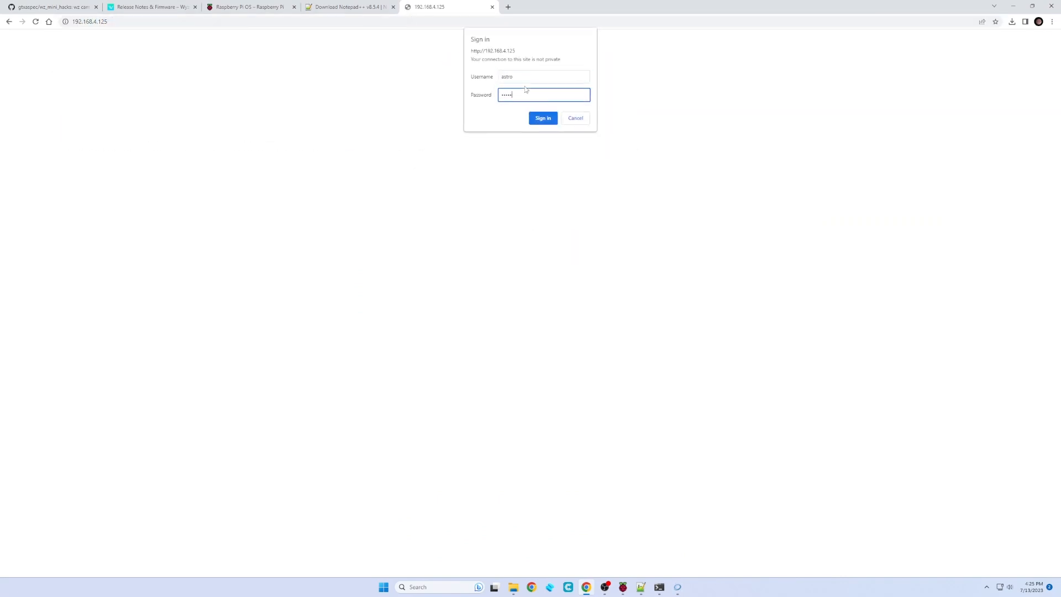
Sign in and scroll the Wz Mini Configuration Editor down to the RTMP settings.
left_click(543, 118)
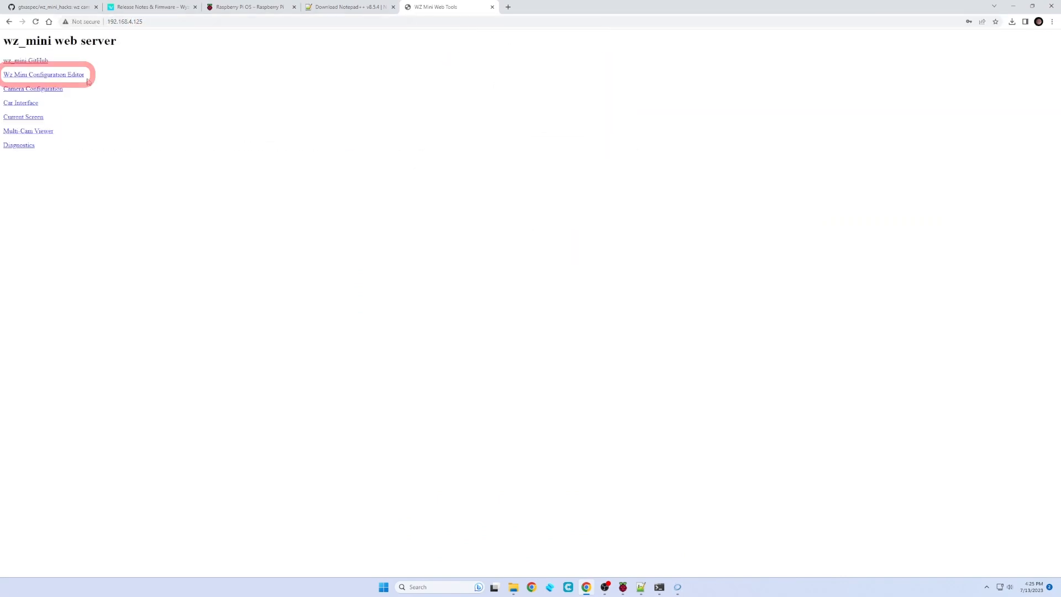
left_click(62, 76)
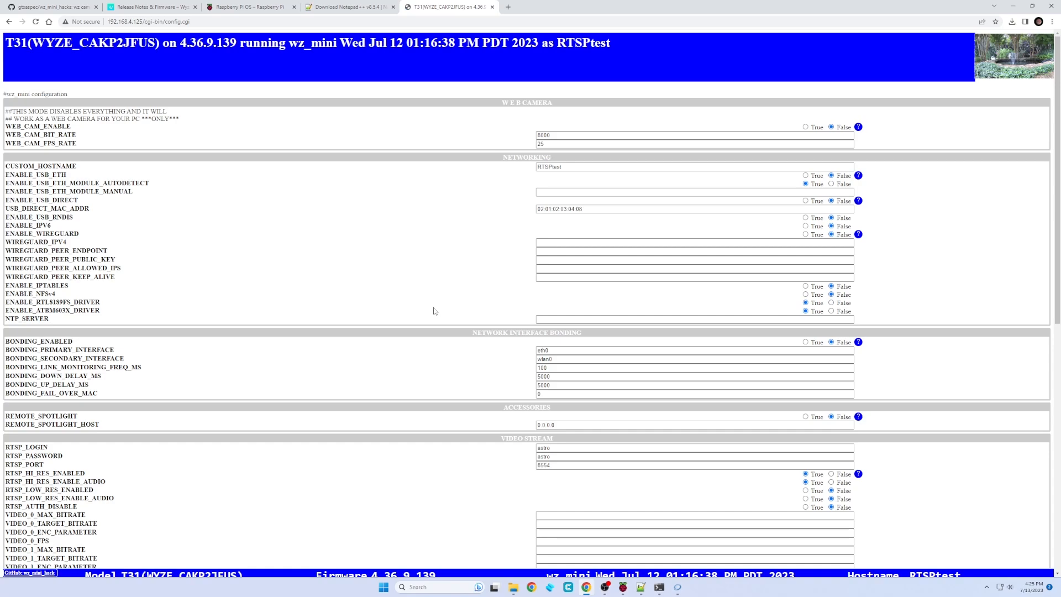
scroll(436, 310, "down", 1)
scroll(435, 310, "down", 7)
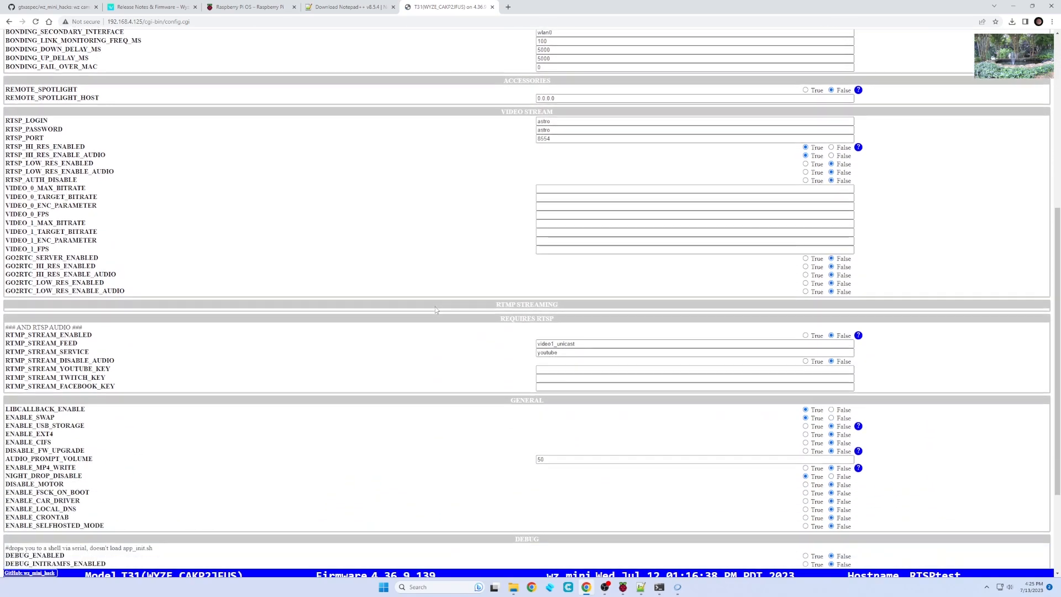
scroll(435, 307, "down", 1)
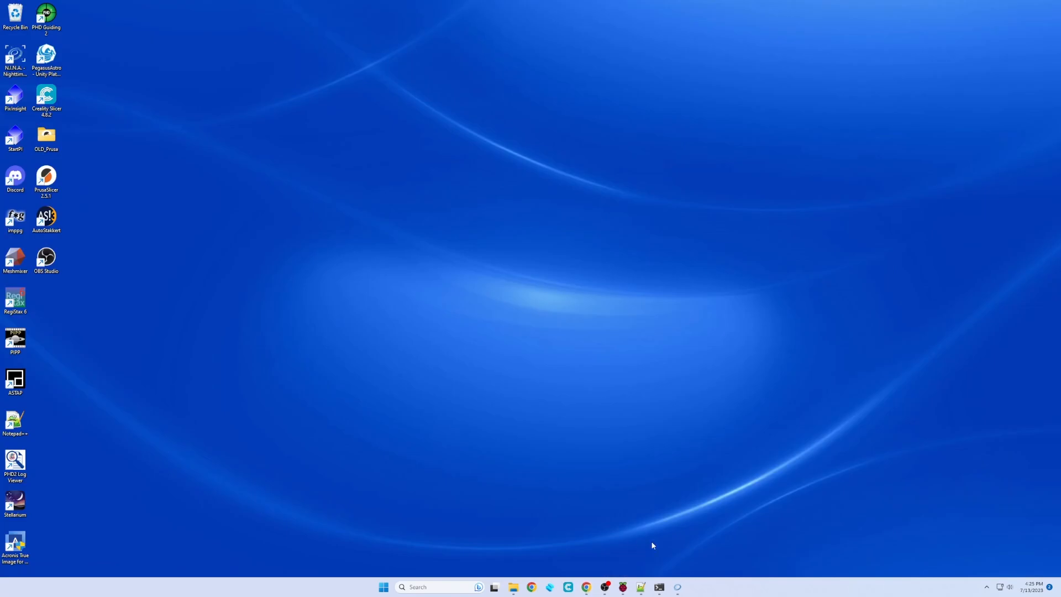
left_click(659, 587)
type("ssh ")
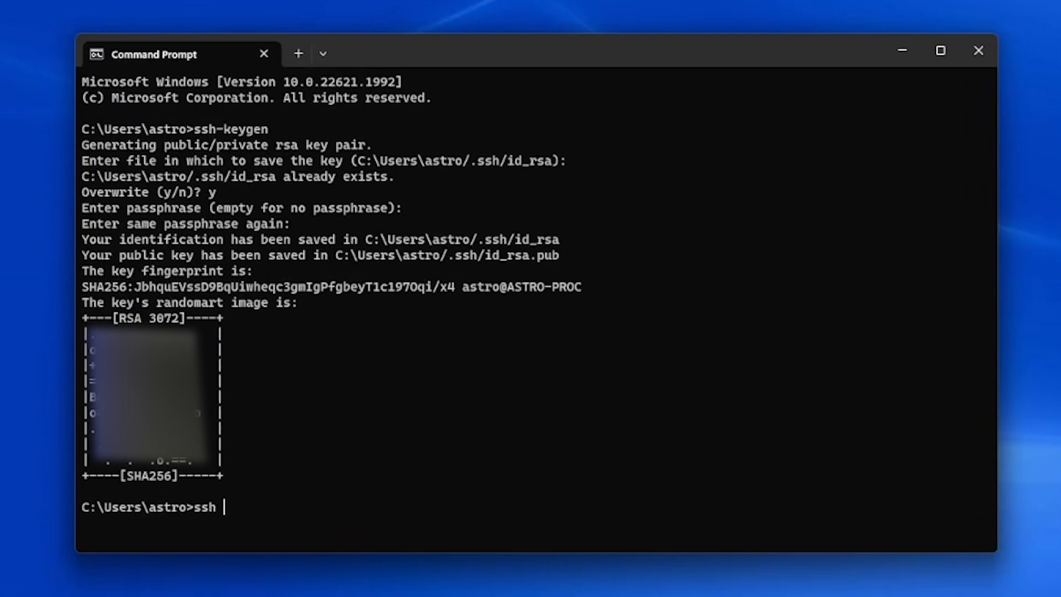
type("root@192.168")
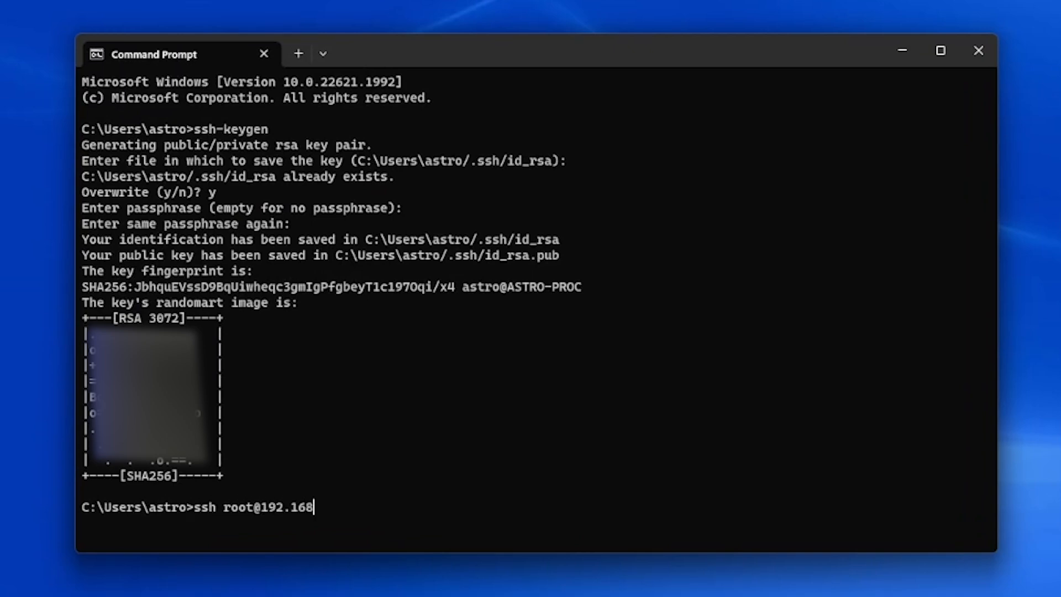
type(".4.125")
key("Return")
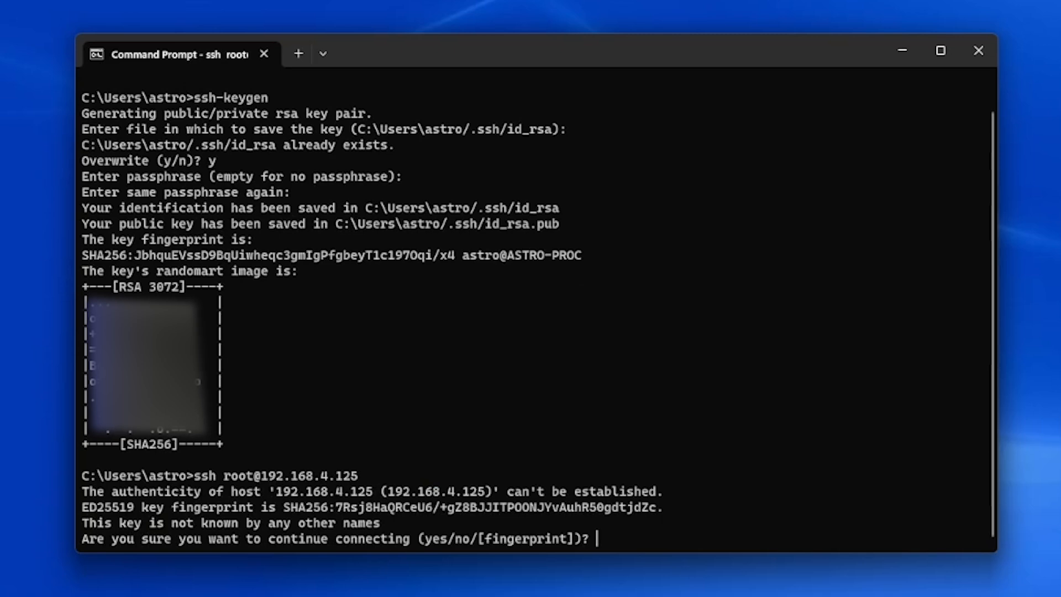
type("yes")
key("Return")
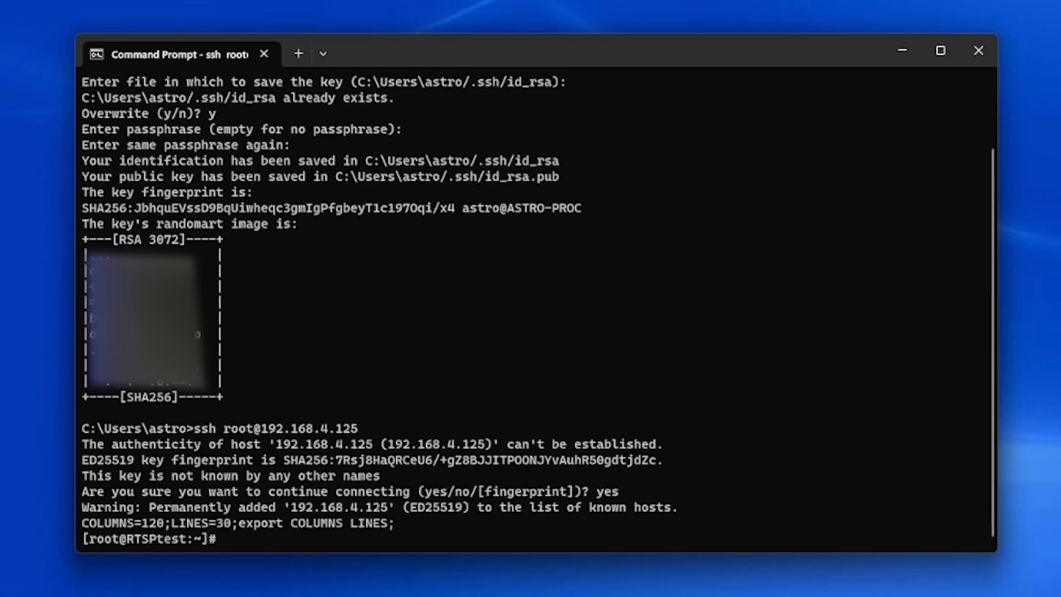
Run pwd and ls on the camera, then begin a nano /opt/wz_mini command.
type("pwd")
key("Return")
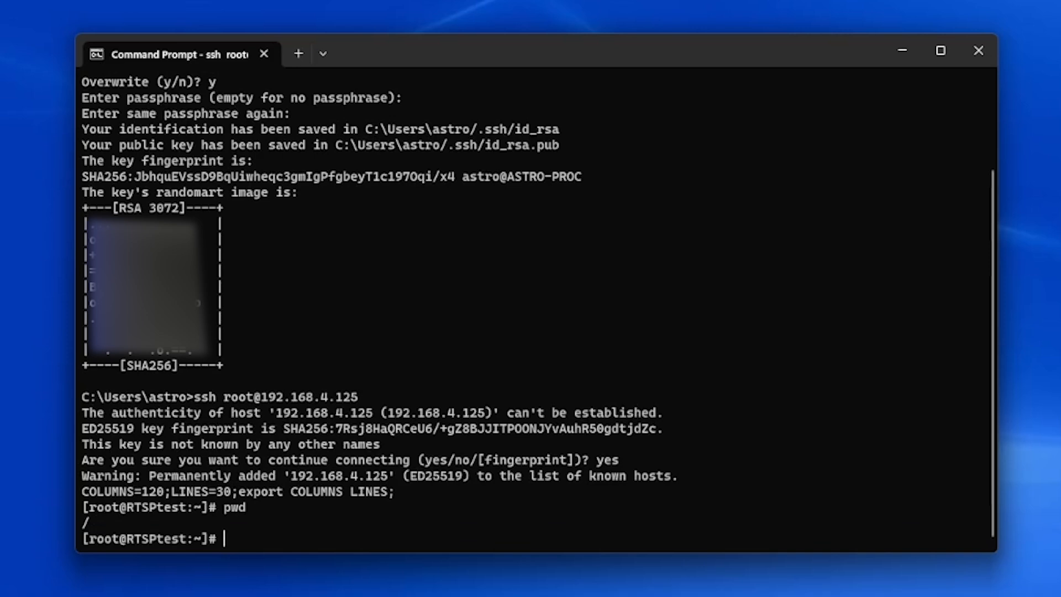
type("ls")
key("Return")
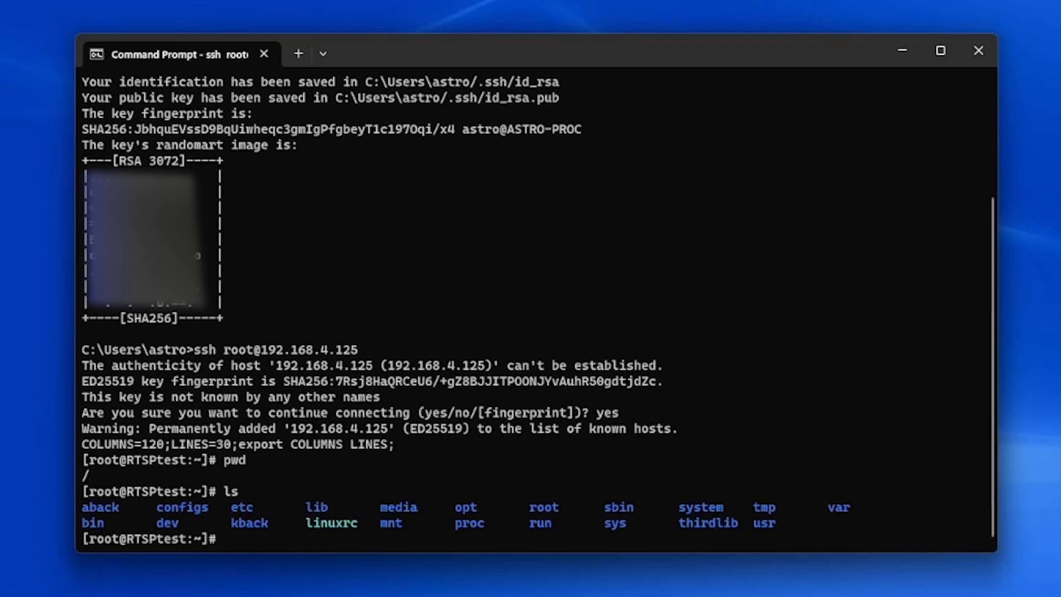
type("nano /opt/wz")
key("Tab")
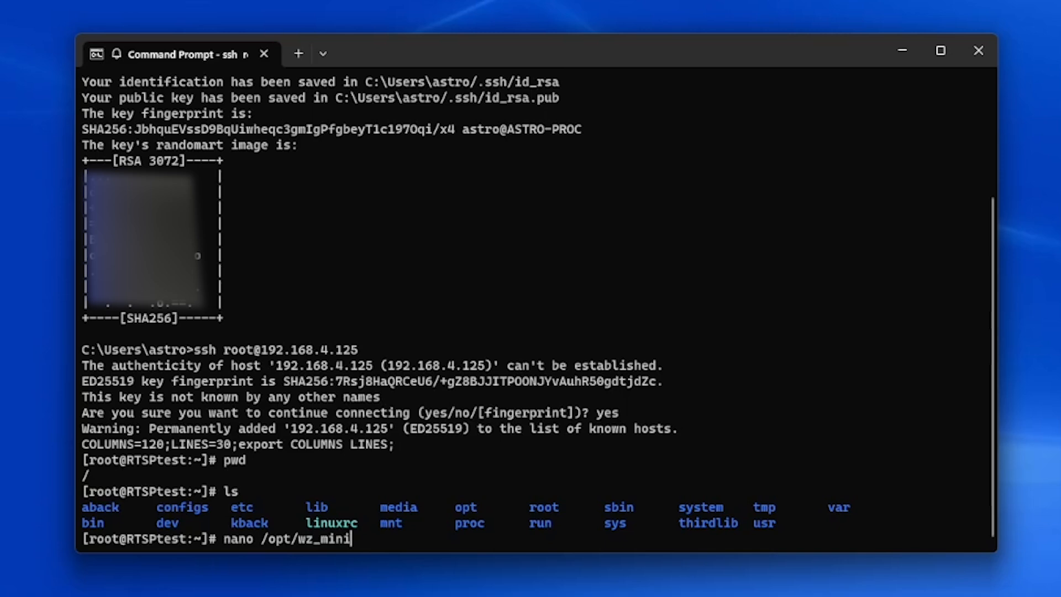
type("/wz")
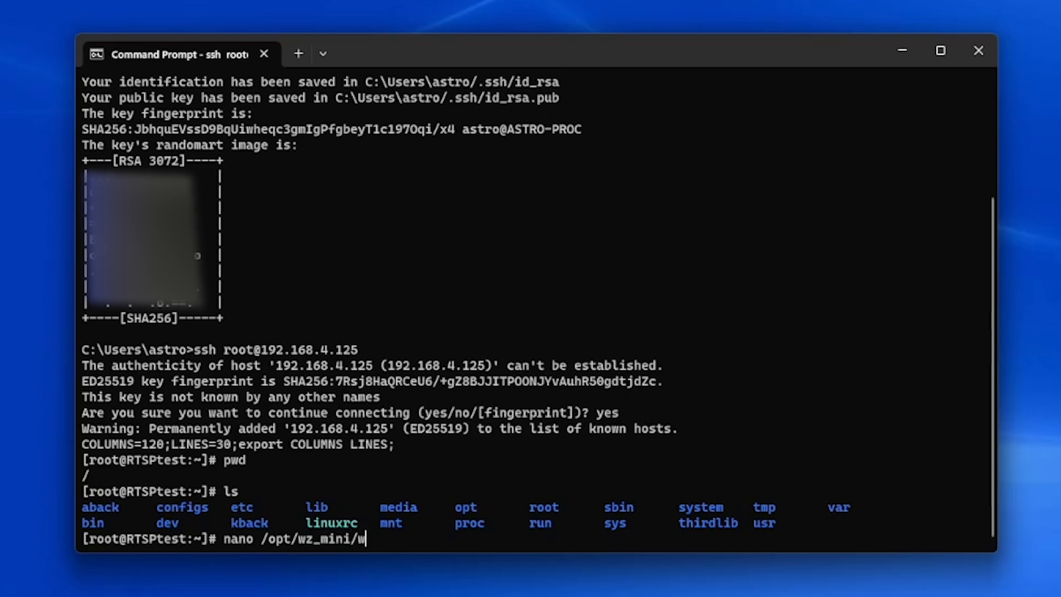
Open /opt/wz_mini/wz_mini.conf in nano, page down to RTMP_STREAM_ENABLED, and exit.
key("Tab")
key("Return")
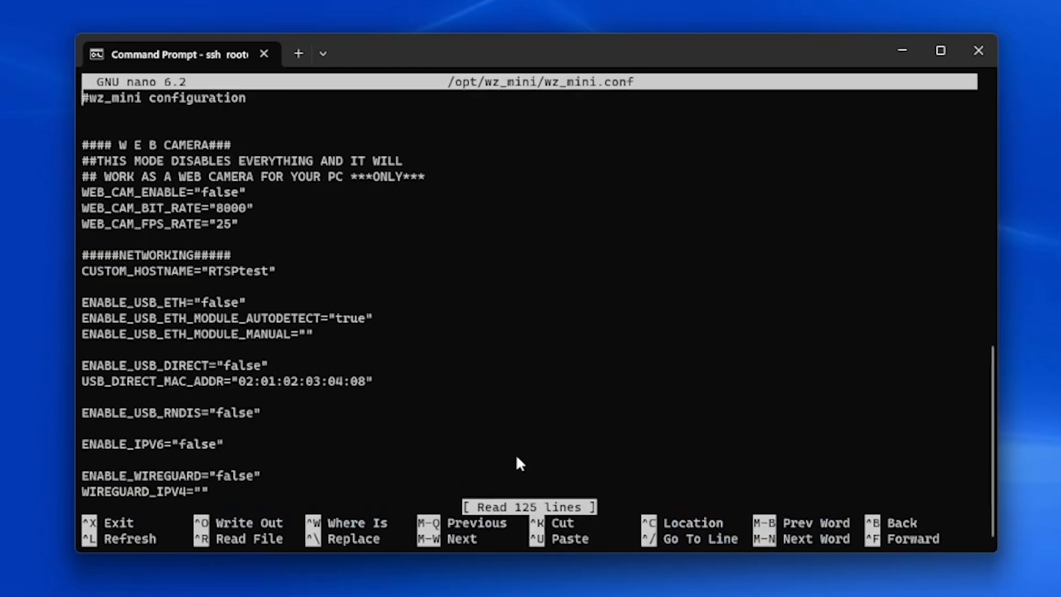
key("Down")
key("Down")
key("Down")
key("Down")
key("Down")
key("Down")
key("Down")
key("Down")
key("Down")
key("Down")
key("Down")
key("Down")
key("Down")
key("Down")
key("Down")
key("Down")
key("Down")
key("Down")
key("Down")
key("Down")
key("Down")
key("Down")
key("Down")
key("Down")
key("Down")
key("Down")
key("Down")
key("Down")
key("Down")
key("Down")
key("Down")
key("Down")
key("Down")
key("Down")
key("Down")
key("Down")
key("Down")
key("Down")
key("Down")
key("Down")
key("Down")
key("Down")
key("Down")
key("Down")
key("Down")
key("Down")
key("Down")
key("Down")
key("Down")
key("Down")
key("Down")
key("Down")
key("Down")
key("Down")
key("Down")
key("Down")
key("Down")
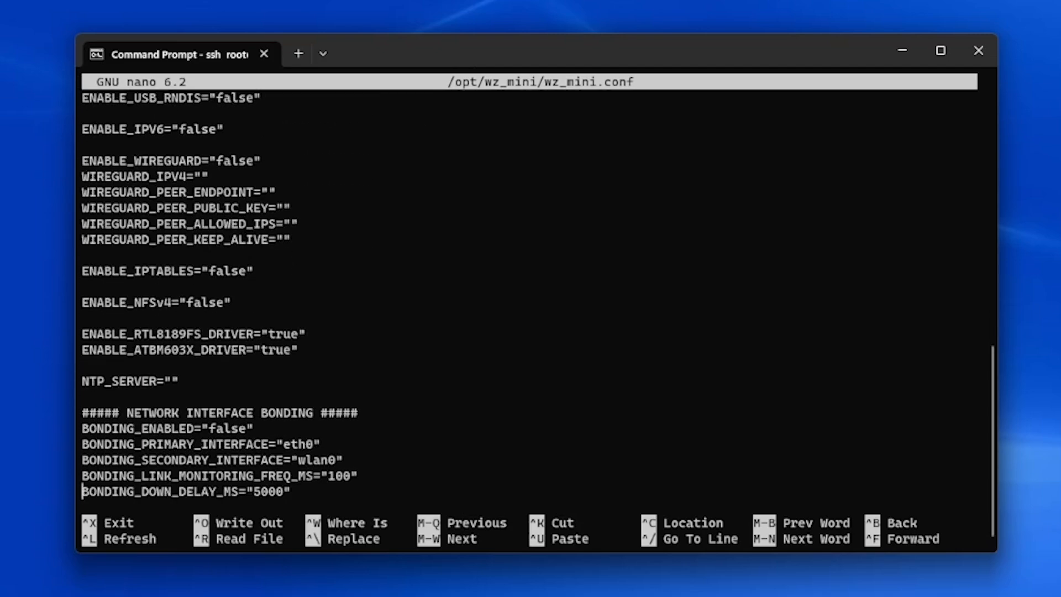
key("Down")
key("Down")
key("Down")
key("Down")
key("Down")
key("Down")
key("Down")
key("Down")
key("Down")
key("Down")
key("Down")
key("Down")
key("Down")
key("Down")
key("Down")
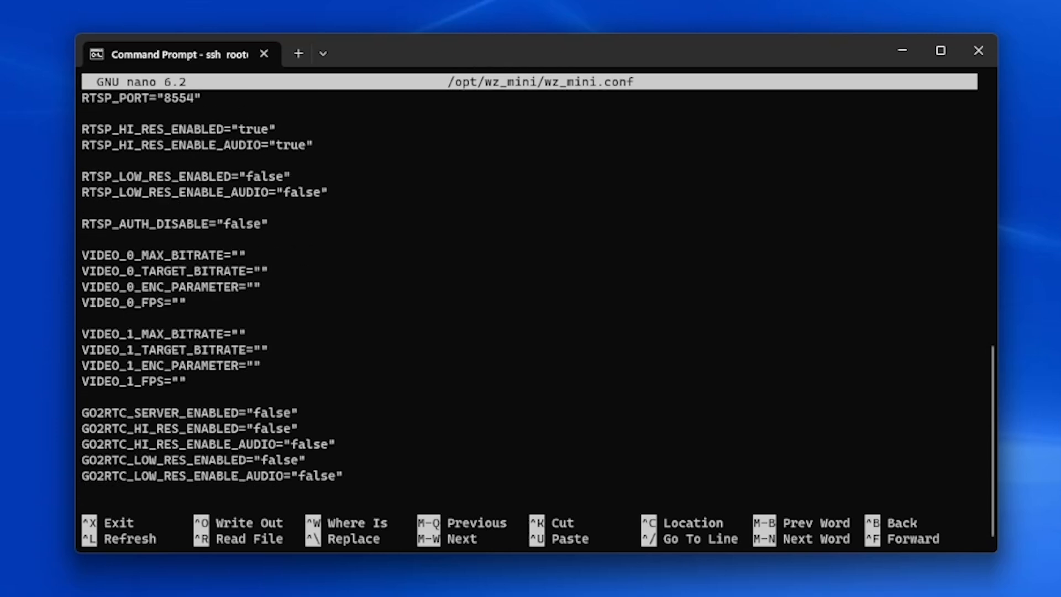
key("Down")
key("Down")
key("Down")
key("Down")
key("Down")
key("Down")
key("Down")
key("Down")
key("Down")
key("Down")
key("Down")
key("Down")
key("Down")
key("Down")
key("Down")
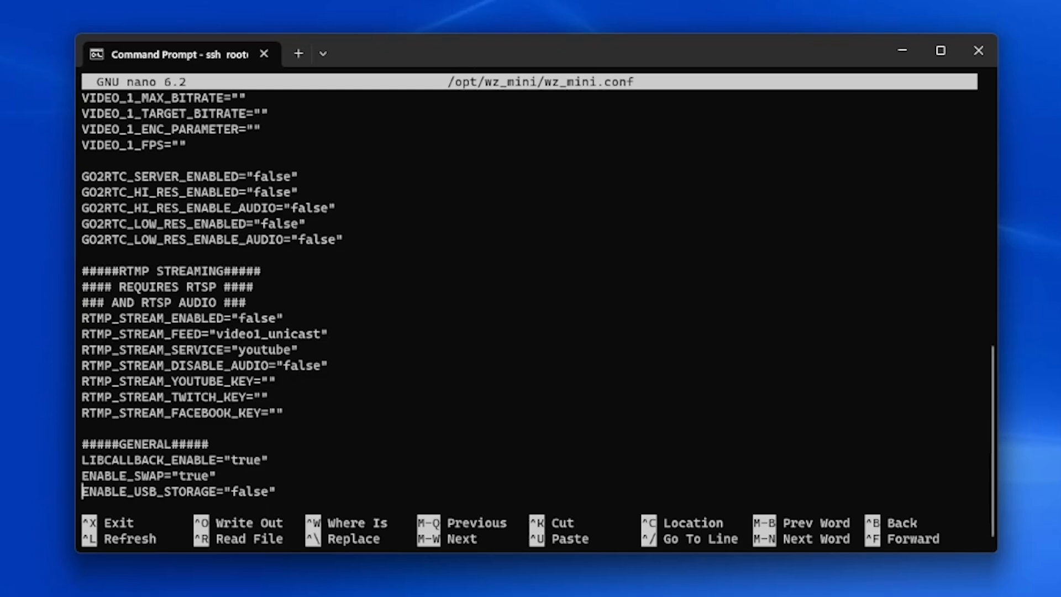
key("ctrl+x")
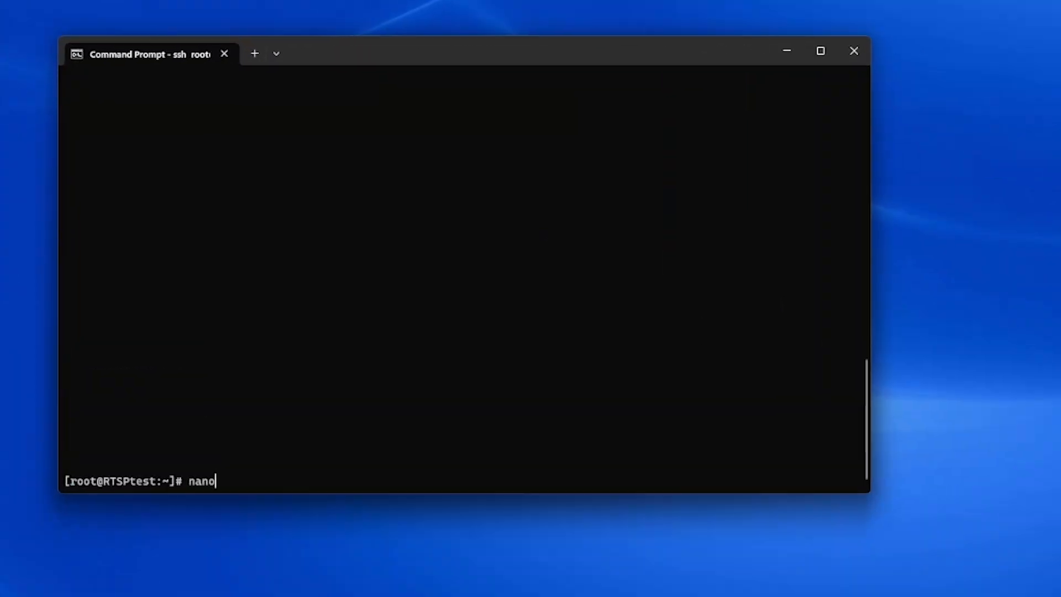
Reopen /opt/wz_mini/wz_mini.conf in nano.
type("/o")
key("Tab")
type("w")
key("Tab")
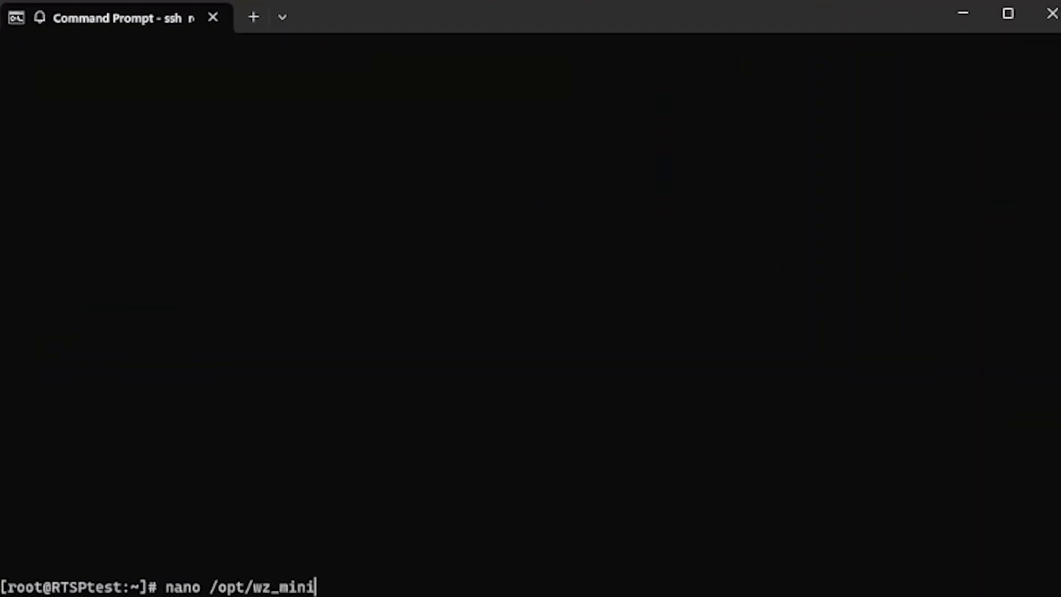
type("/w")
key("Tab")
key("Return")
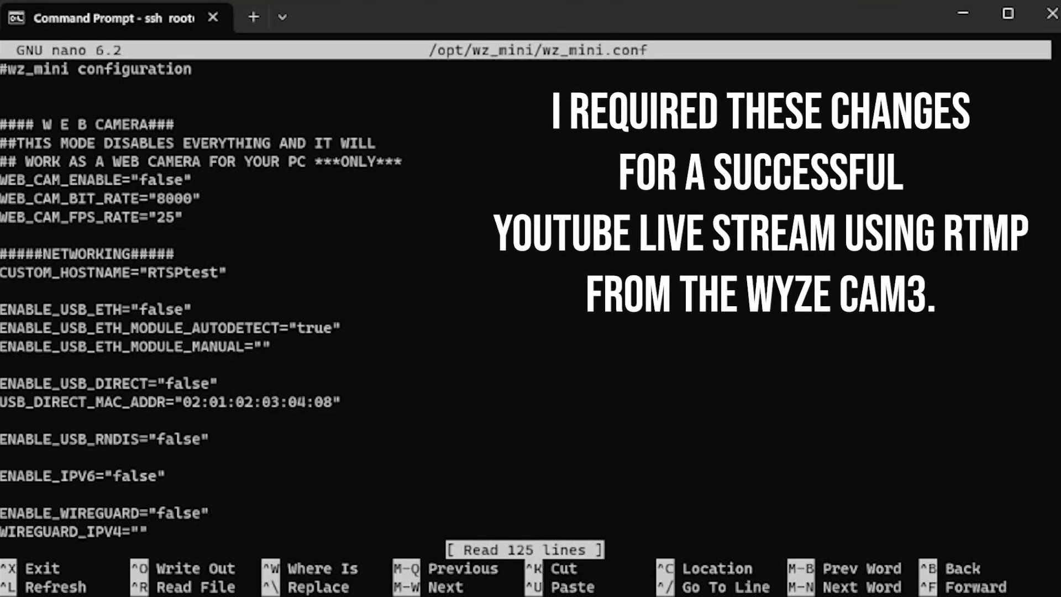
Set VIDEO_0 max bitrate 4096, target bitrate 2048, ENC_PARAMETER 2 and FPS 20.
key("Down")
key("Down")
key("Down")
key("Down")
key("Down")
key("Down")
key("Down")
key("Down")
key("Down")
key("Down")
key("Down")
key("Down")
key("Down")
key("Down")
key("Down")
key("Down")
key("Down")
key("Down")
key("Down")
key("Down")
key("Down")
key("Down")
key("Down")
key("Down")
key("Down")
key("Down")
key("Down")
key("Down")
key("Down")
key("Down")
key("Down")
key("Down")
key("Down")
key("Down")
key("Down")
key("Down")
key("Down")
key("Down")
key("Down")
key("Down")
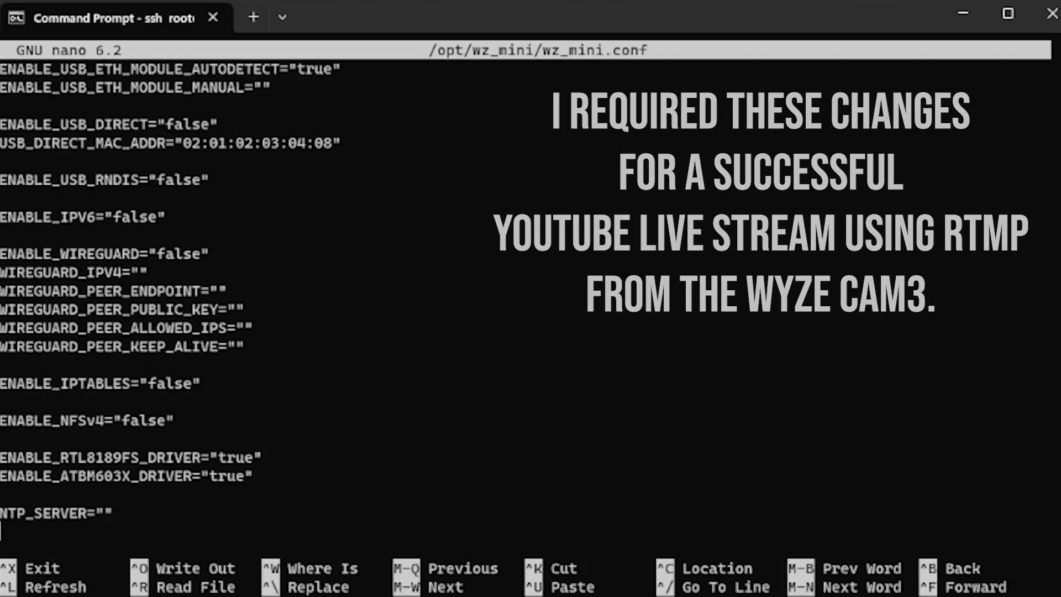
key("Down")
key("Down")
key("Down")
key("Down")
key("Down")
key("Down")
key("Down")
key("Down")
key("Down")
key("Down")
key("Down")
key("Down")
key("Down")
key("Down")
key("Down")
key("Down")
key("Down")
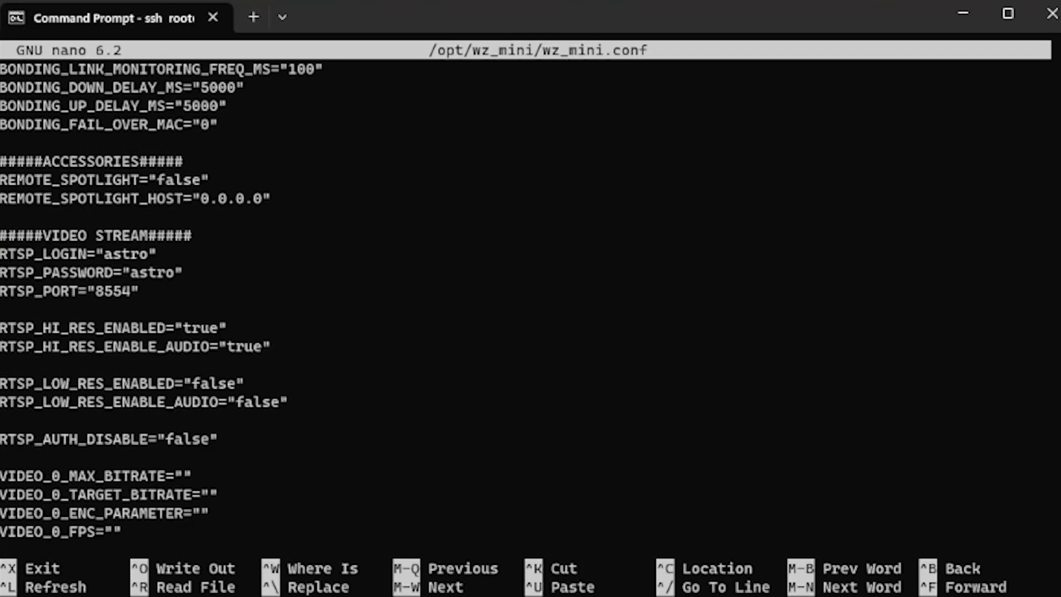
key("Down")
key("Down")
key("Down")
key("Up")
key("Up")
key("Up")
key("Up")
key("Up")
key("Up")
key("Right")
key("Right")
key("Right")
key("Right")
key("Right")
key("Right")
key("Right")
key("Right")
key("Right")
key("Right")
key("Right")
key("Right")
key("Right")
key("Right")
key("Right")
key("Right")
key("Right")
key("Right")
key("Right")
key("Right")
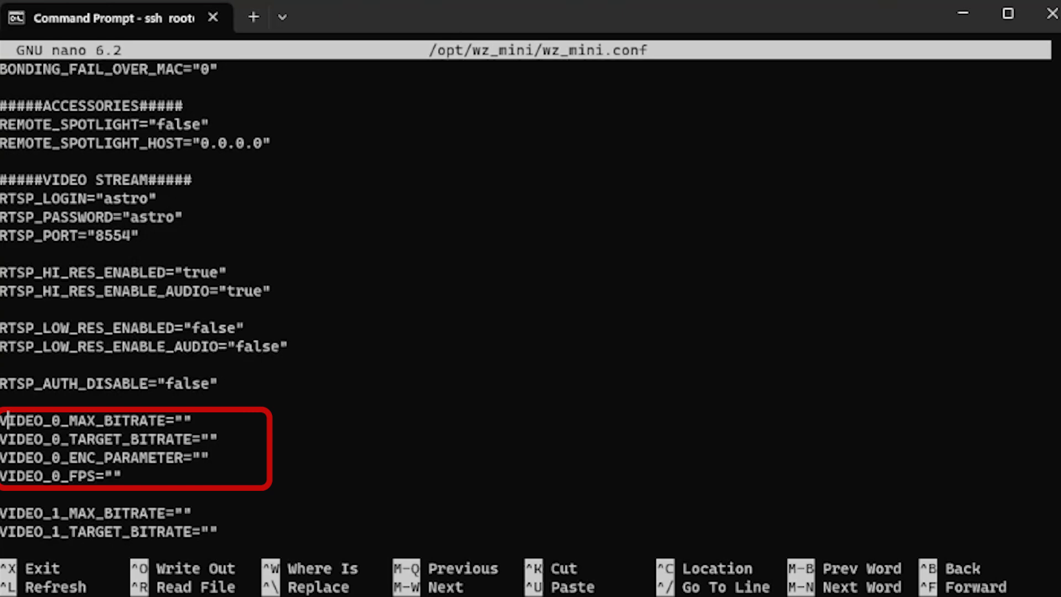
key("Right")
type("409")
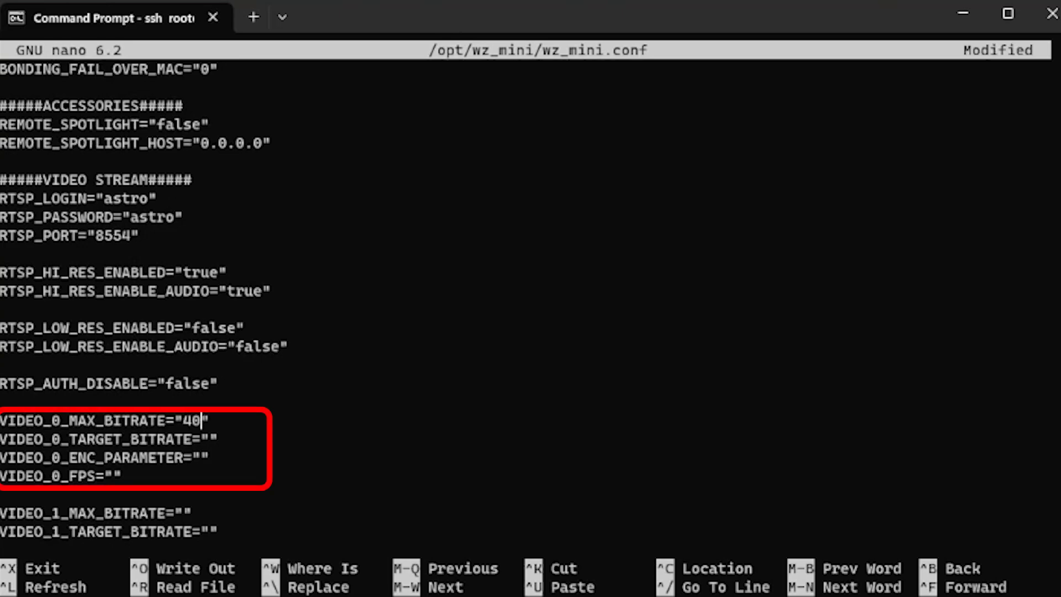
type("6")
key("Down")
key("Left")
type("2048")
key("Down")
key("Left")
type("2")
key("Down")
key("Left")
type("20")
Set RTMP_STREAM_ENABLED to true and change RTMP_STREAM_FEED to unicast.
scroll(542, 408, "down", 7)
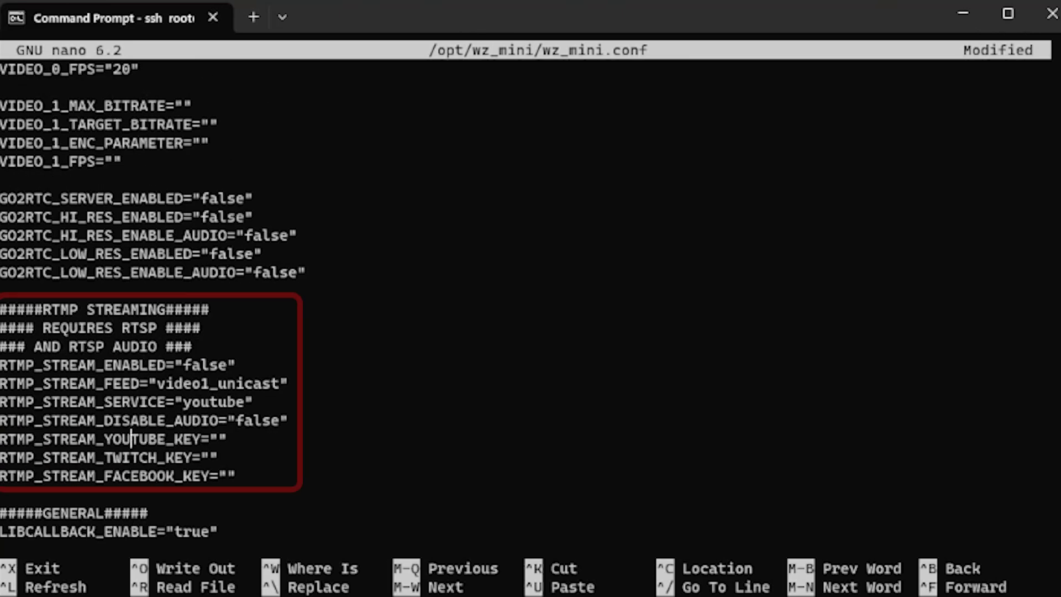
left_click(227, 364)
key("BackSpace")
key("BackSpace")
key("BackSpace")
key("BackSpace")
key("BackSpace")
type("true")
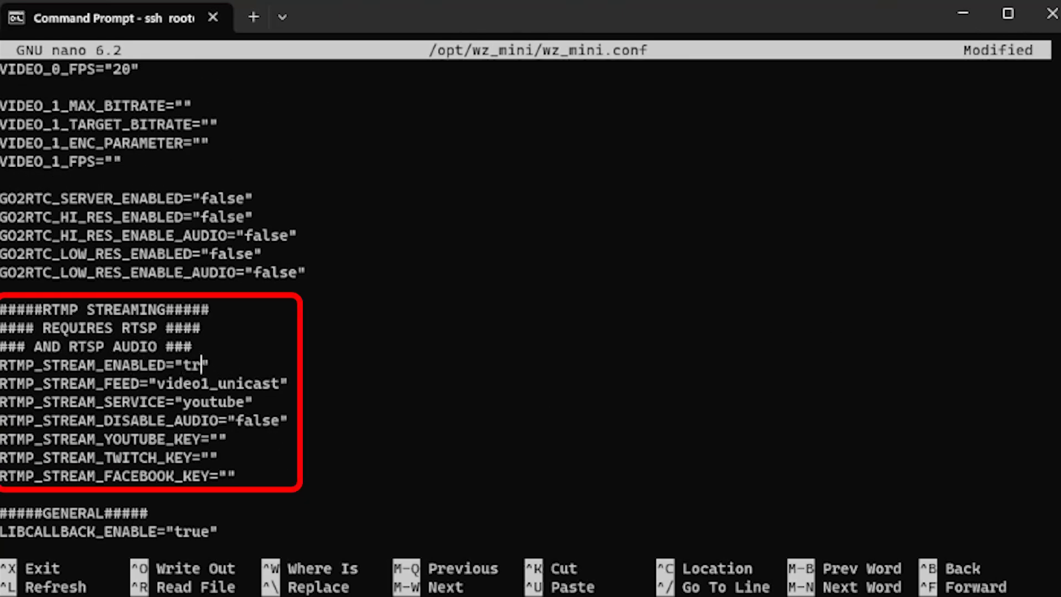
key("Down")
key("BackSpace")
key("BackSpace")
key("BackSpace")
key("BackSpace")
key("BackSpace")
key("BackSpace")
key("BackSpace")
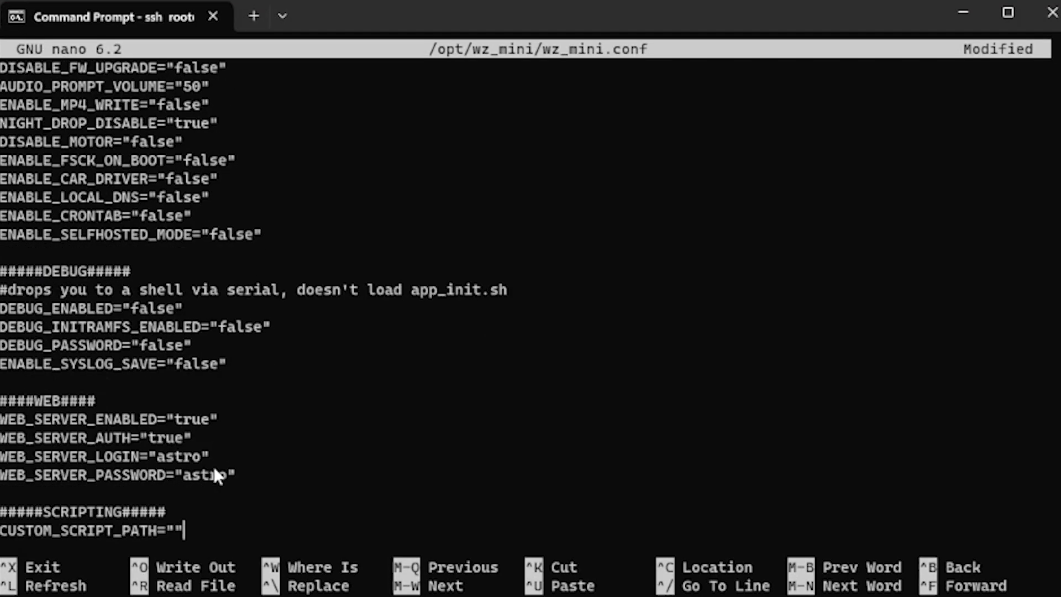
Save wz_mini.conf and exit nano.
key("ctrl+x")
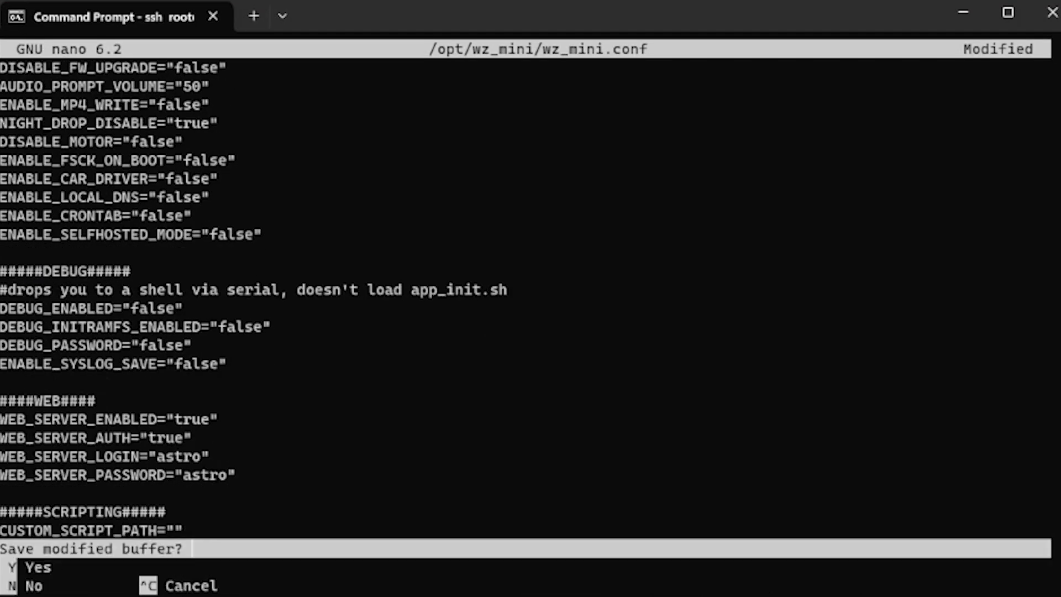
key("y")
key("Return")
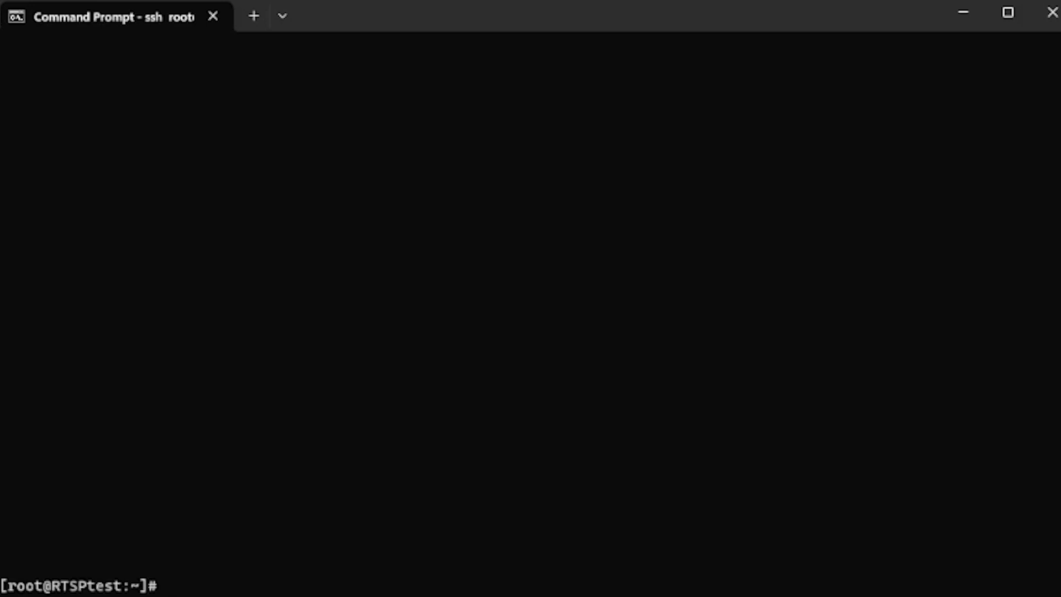
Open /opt/wz_mini/bin/rtmp-stream.sh in nano.
type("nano /opt/")
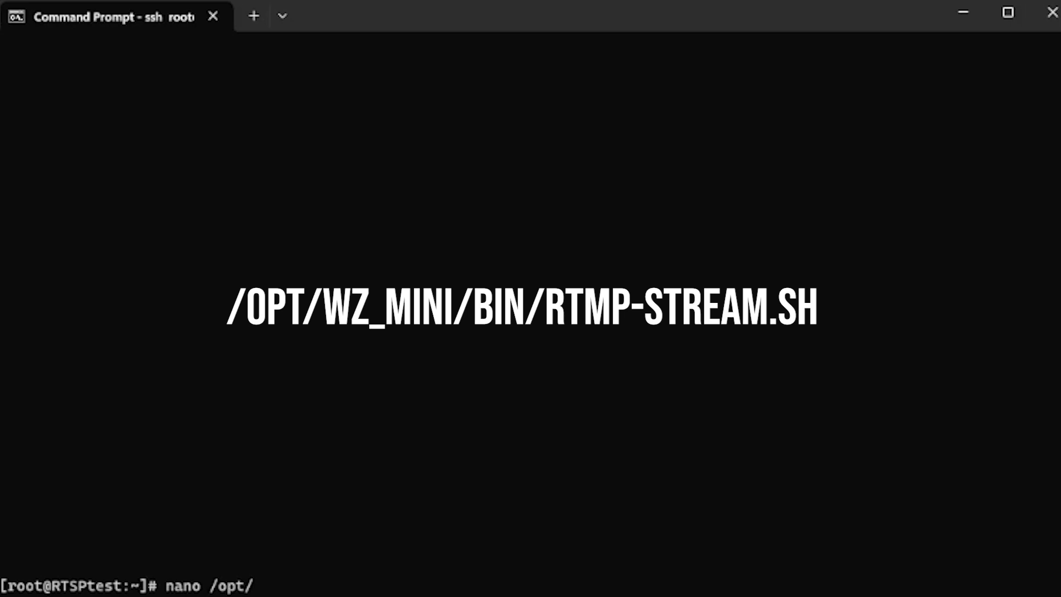
type("wz")
key("Tab")
type("b")
key("Tab")
type("rt")
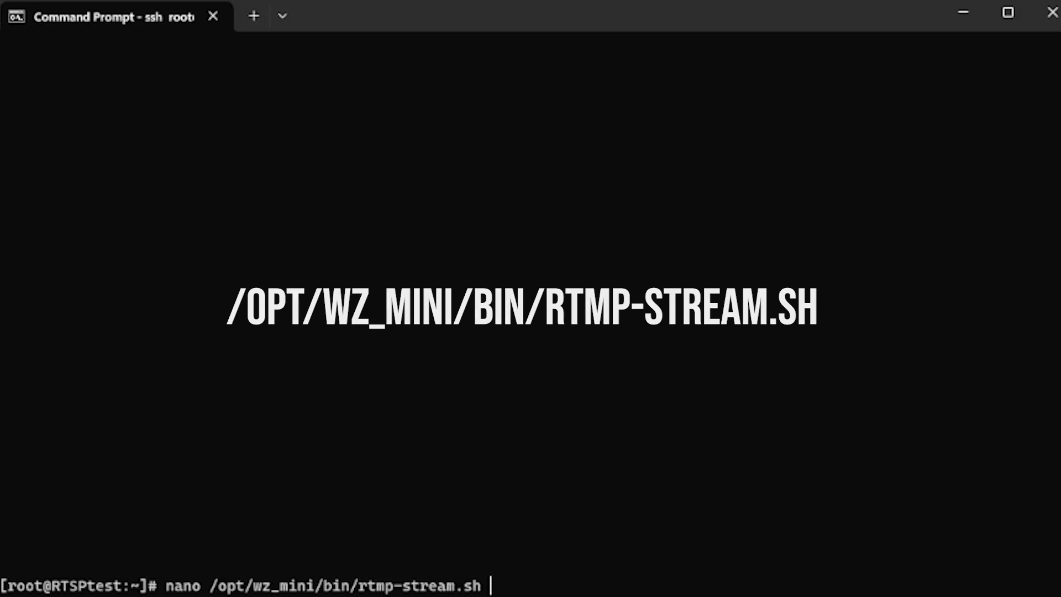
key("Return")
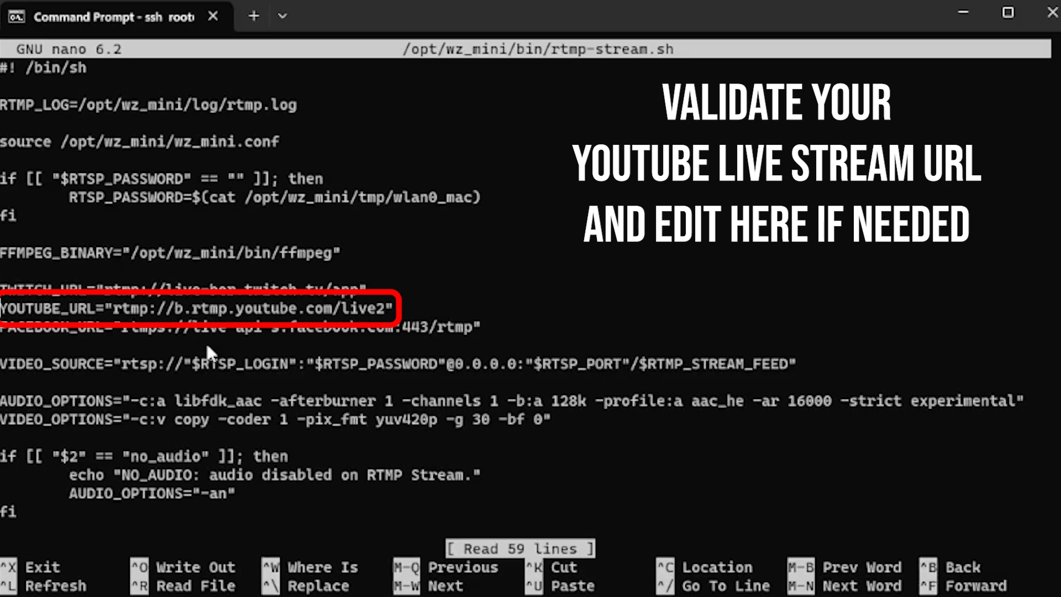
Change YOUTUBE_URL to a.rtmp.youtube.com and append -max_interleave_delta 0 -video_size 1920x1080 to VIDEO_OPTIONS.
key("Right")
key("Right")
key("Right")
key("Right")
key("Right")
key("Right")
key("Right")
key("Right")
key("Right")
key("Right")
key("Right")
key("Right")
key("Right")
key("Right")
key("Right")
key("Right")
key("Right")
key("Right")
key("Right")
key("Right")
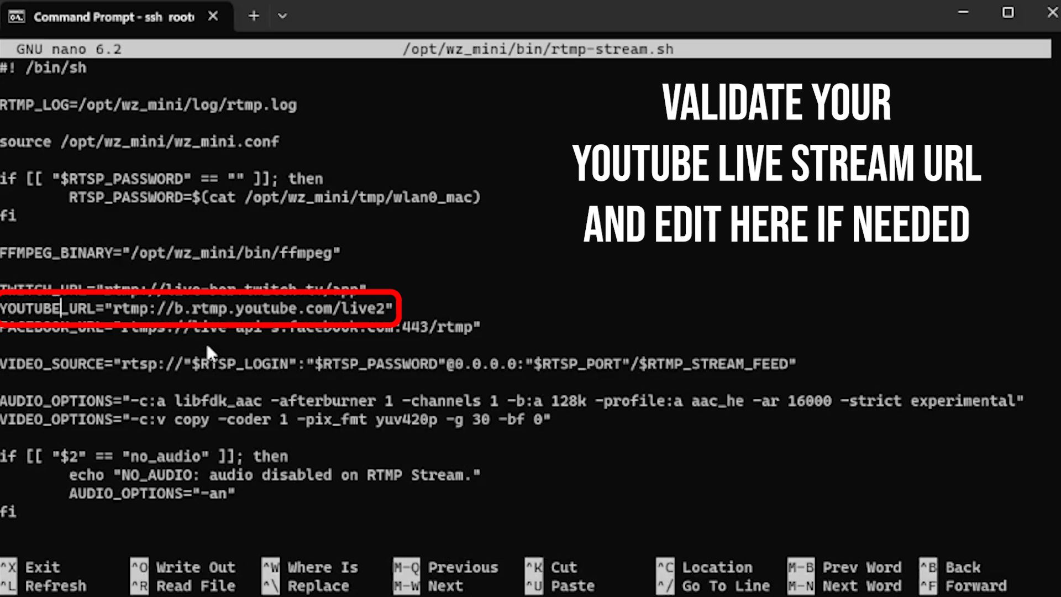
key("BackSpace")
type("a")
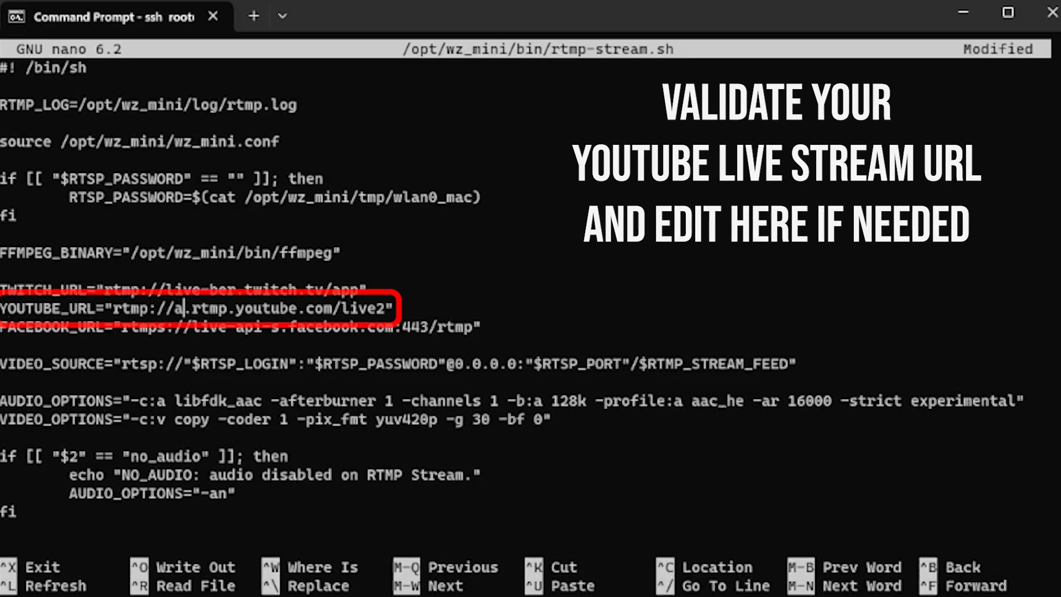
key("Down")
key("Down")
key("Down")
key("Down")
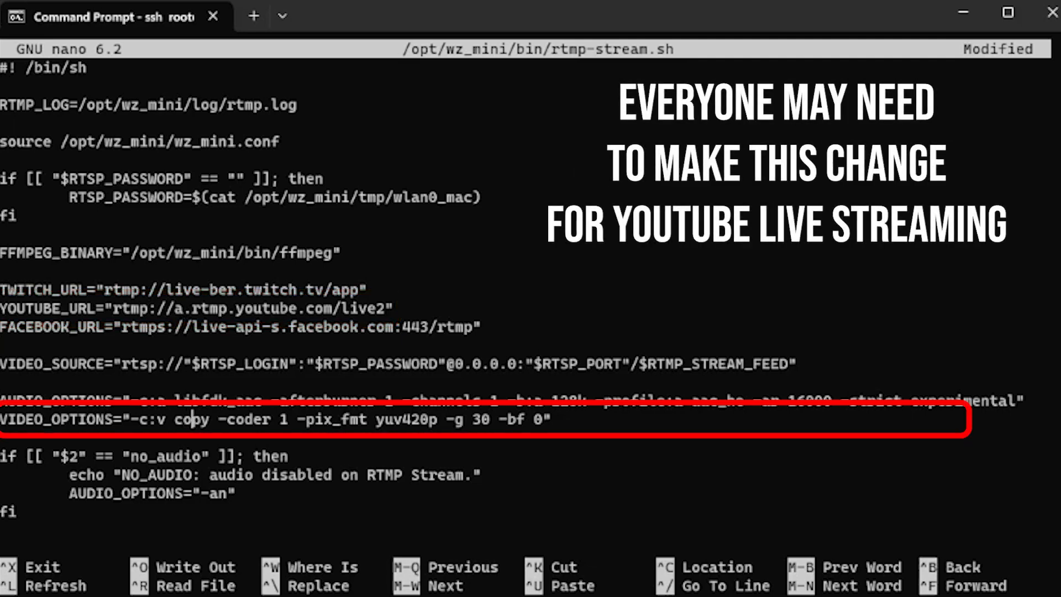
key("Right")
key("Right")
key("Right")
key("Right")
key("Right")
type("-max_interleave_delt")
type("a 0 -video_size 1920x")
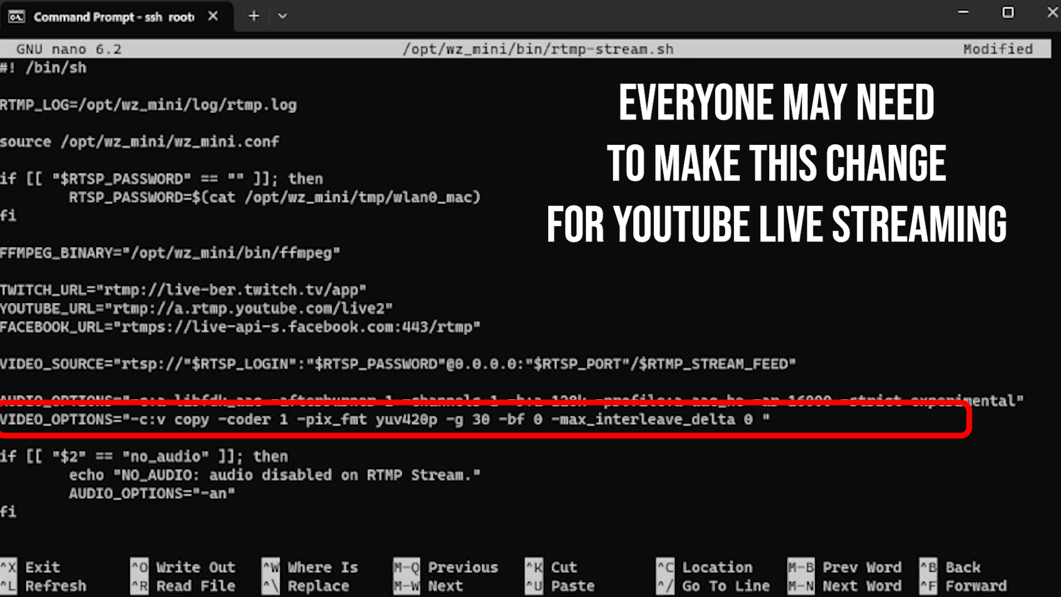
type("1080")
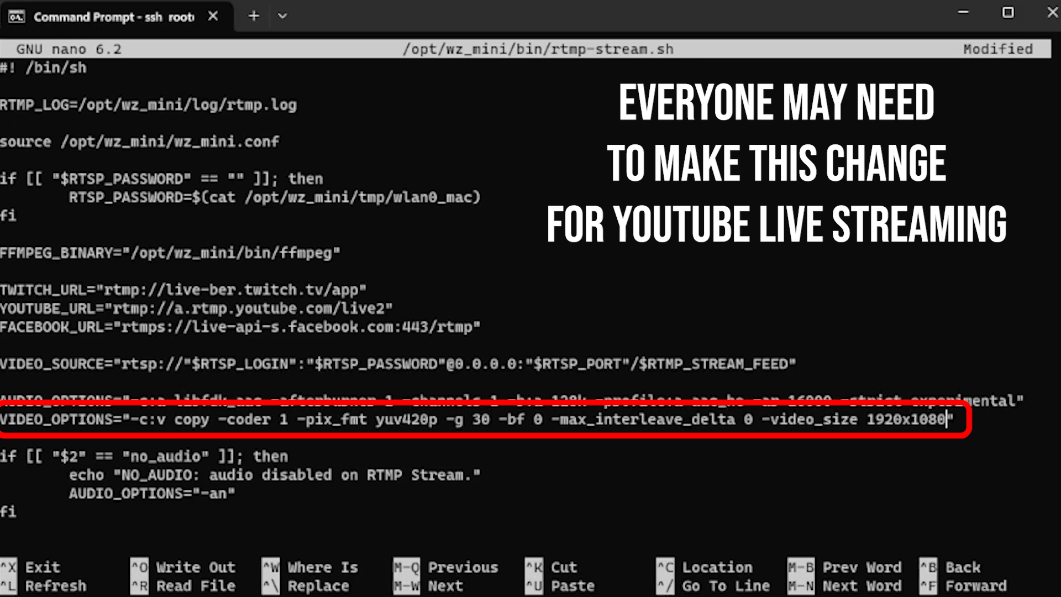
Save rtmp-stream.sh and exit nano.
key("ctrl+x")
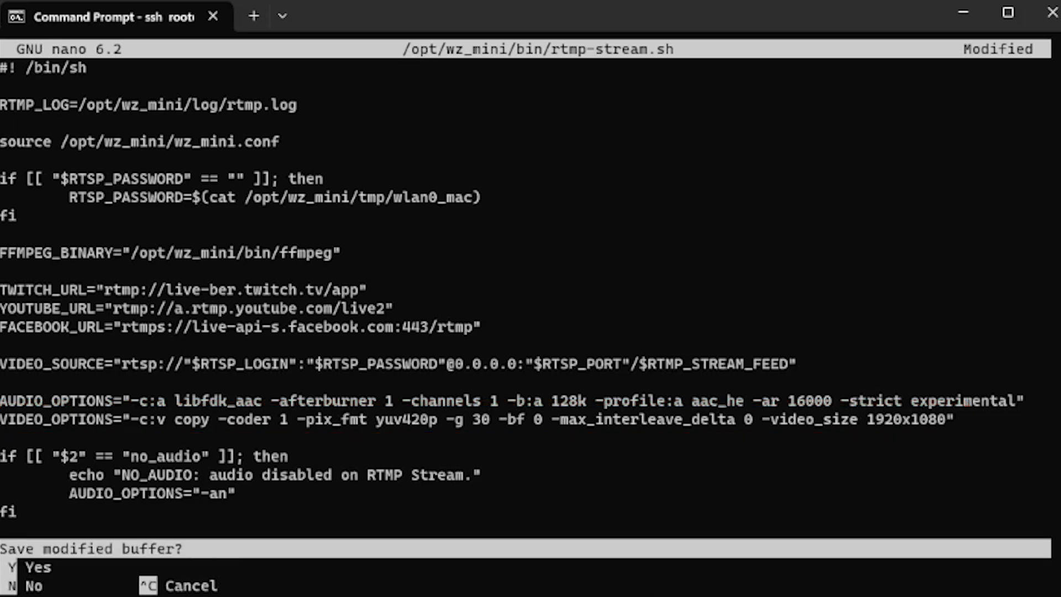
key("y")
key("Return")
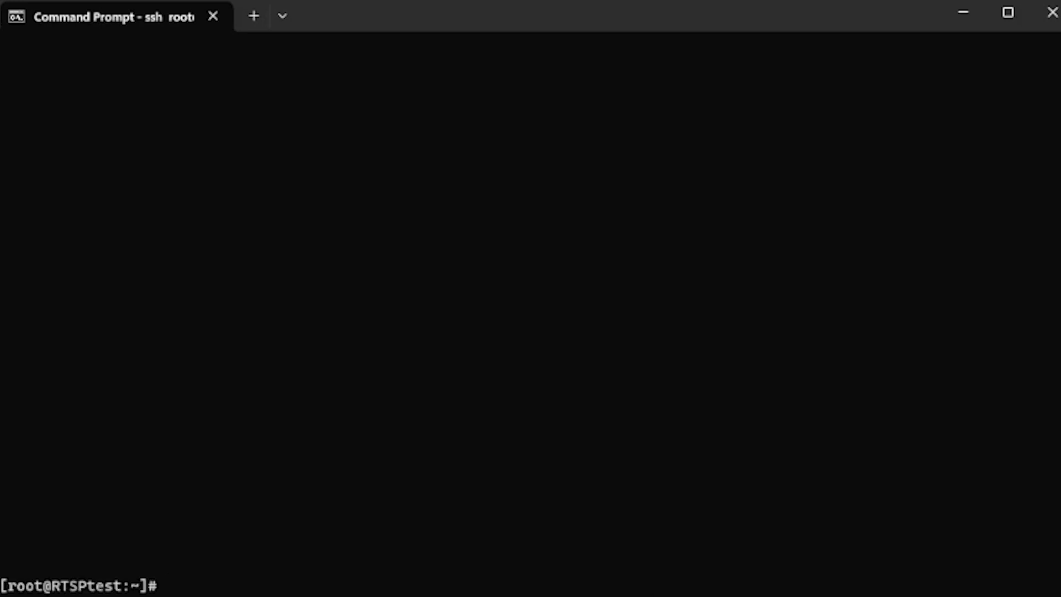
Reboot the camera, then confirm in YouTube Studio that stream health reads Excellent.
type("reboot")
key("Return")
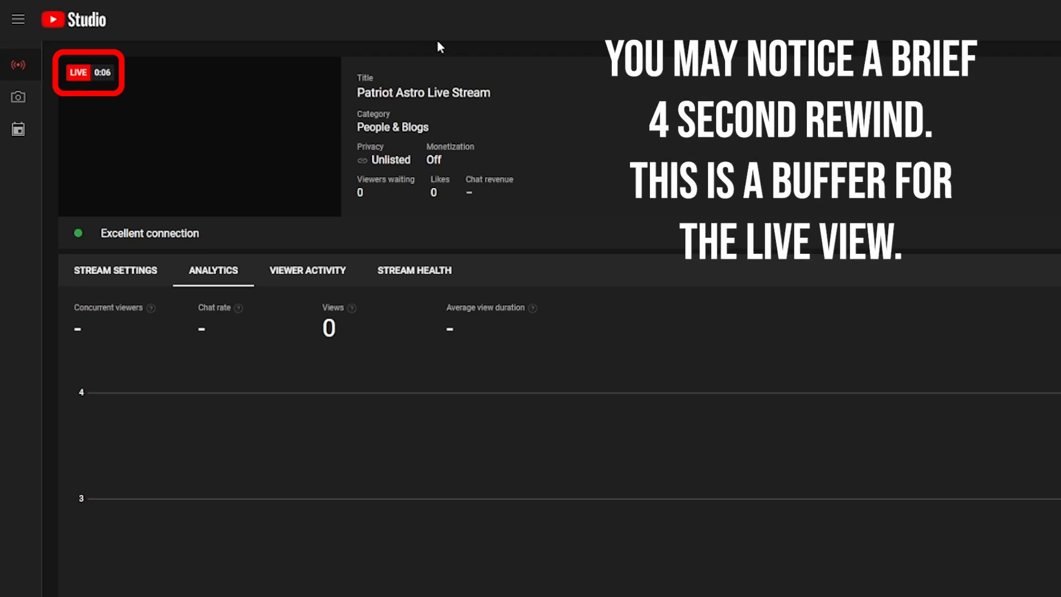
left_click(138, 275)
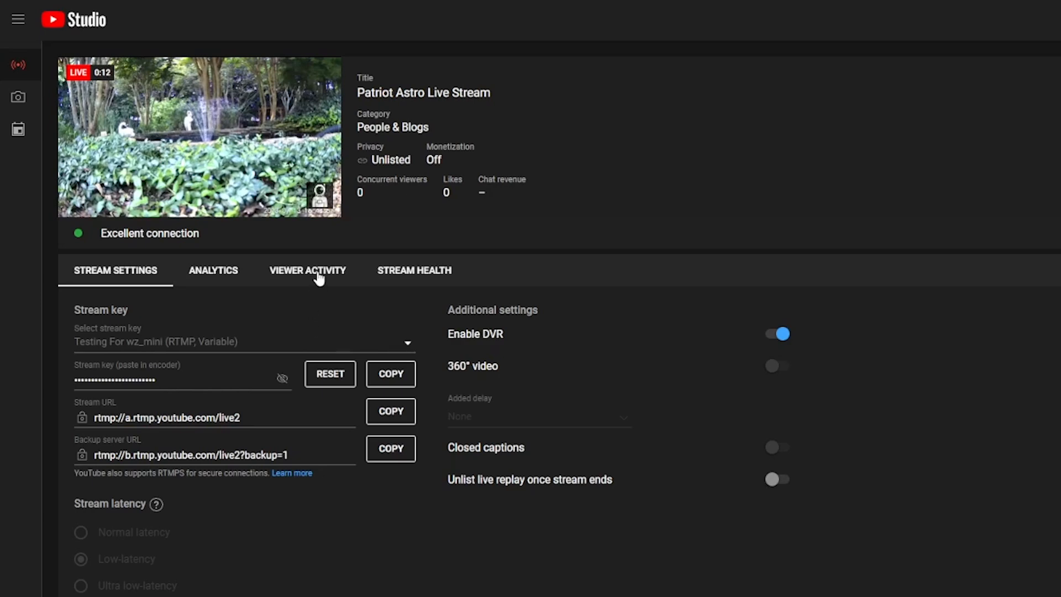
left_click(389, 271)
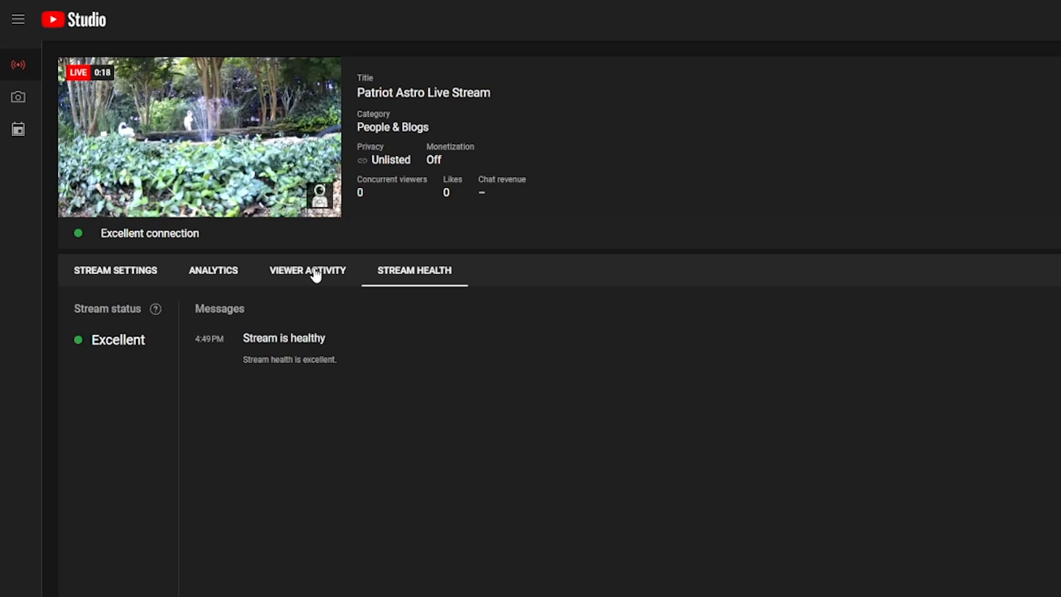
left_click(153, 276)
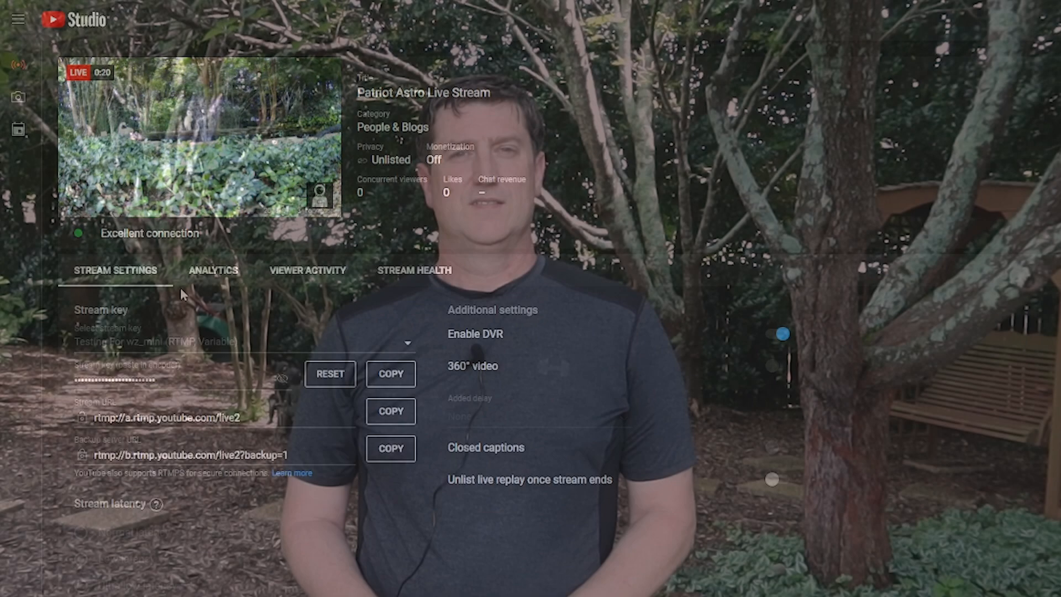